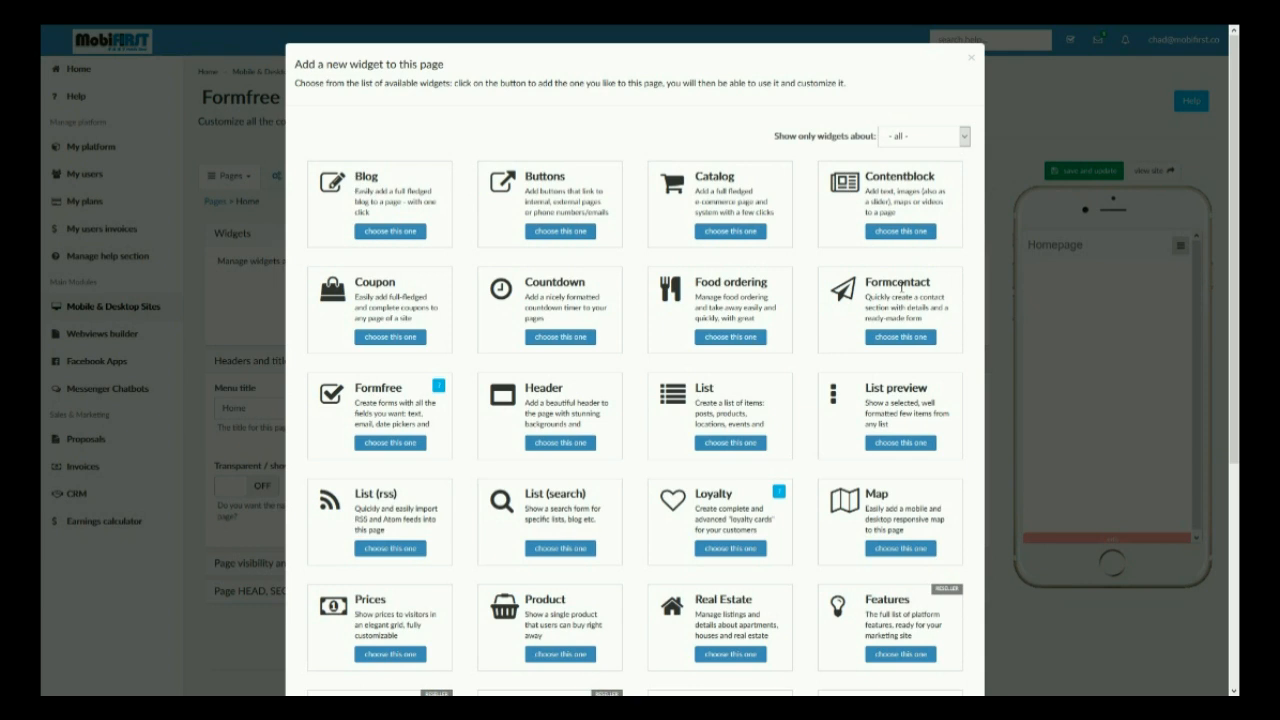
# Add a Formfree widget to the page and set its main title to Title.
pyautogui.click(373, 405)
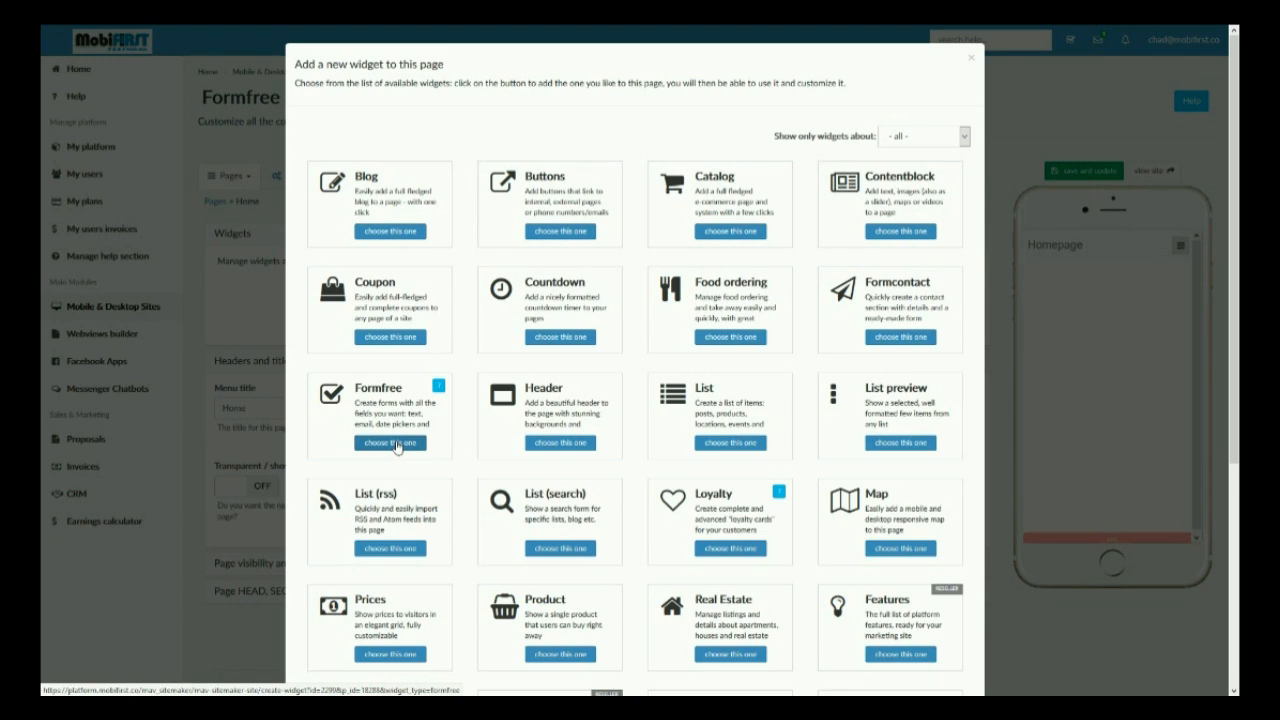
pyautogui.click(394, 444)
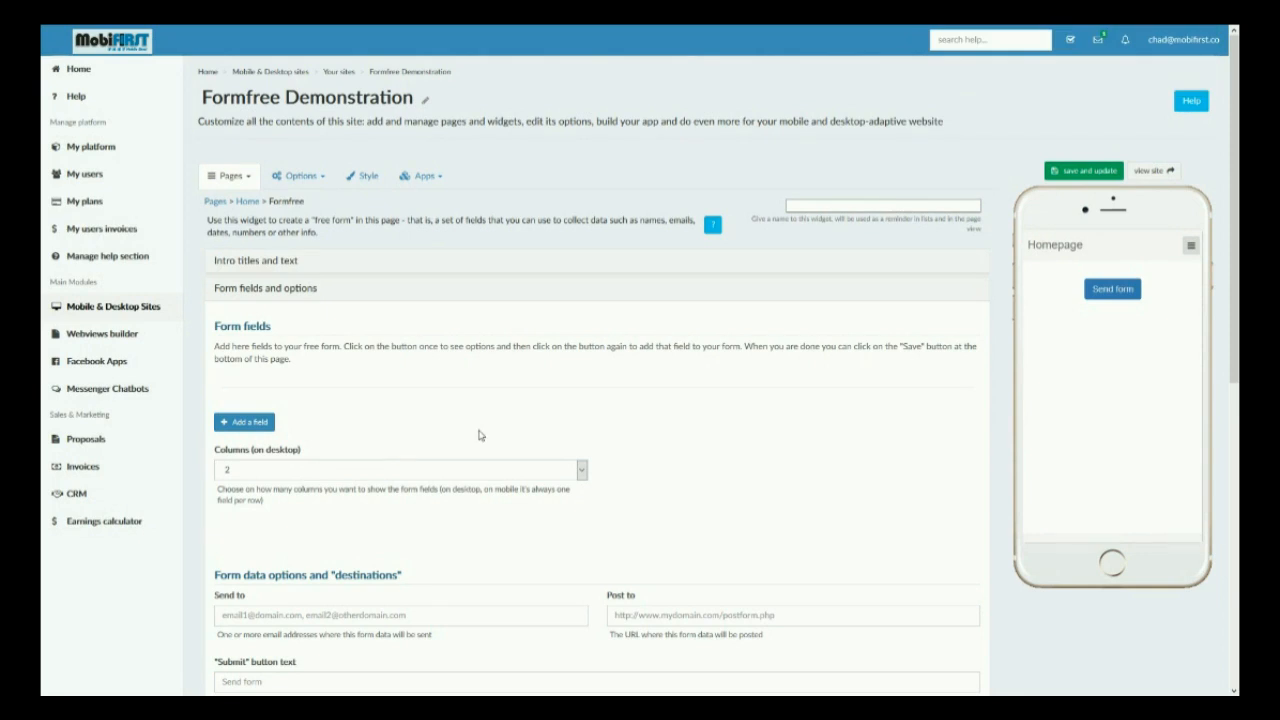
pyautogui.click(266, 260)
pyautogui.click(278, 302)
pyautogui.write('Title')
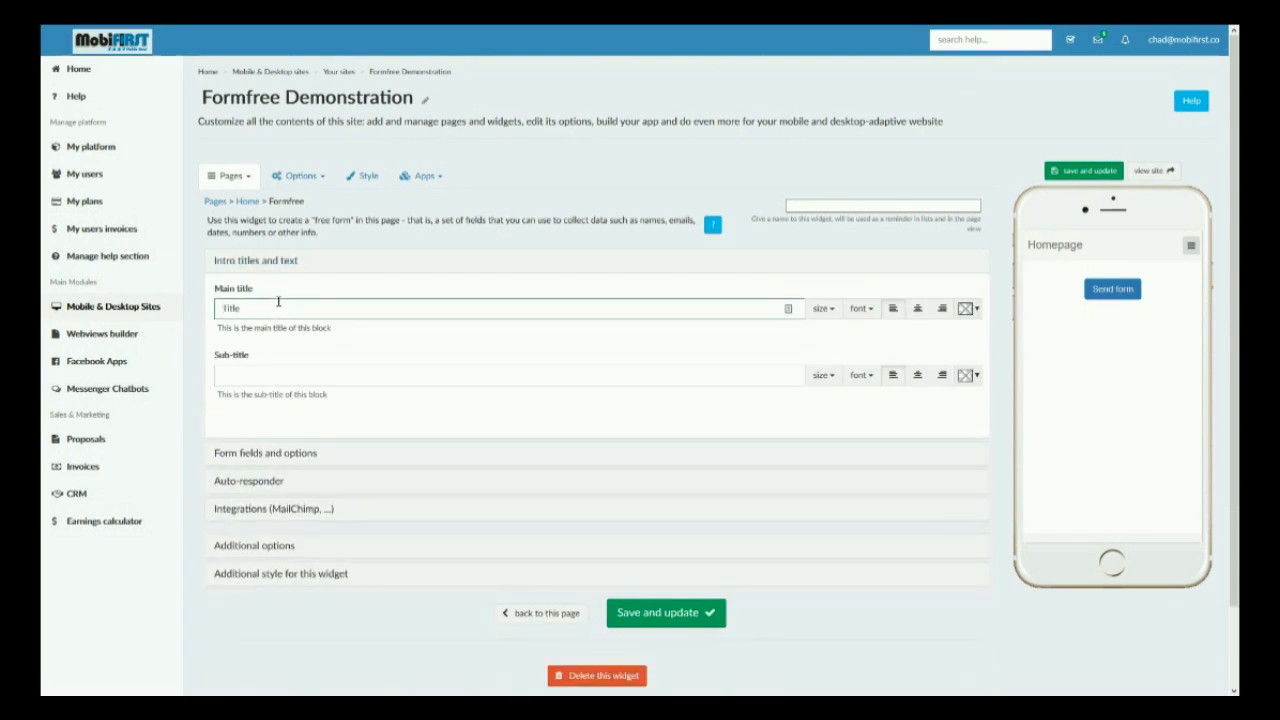
# Add a new form field of type text field labelled Text.
pyautogui.click(256, 452)
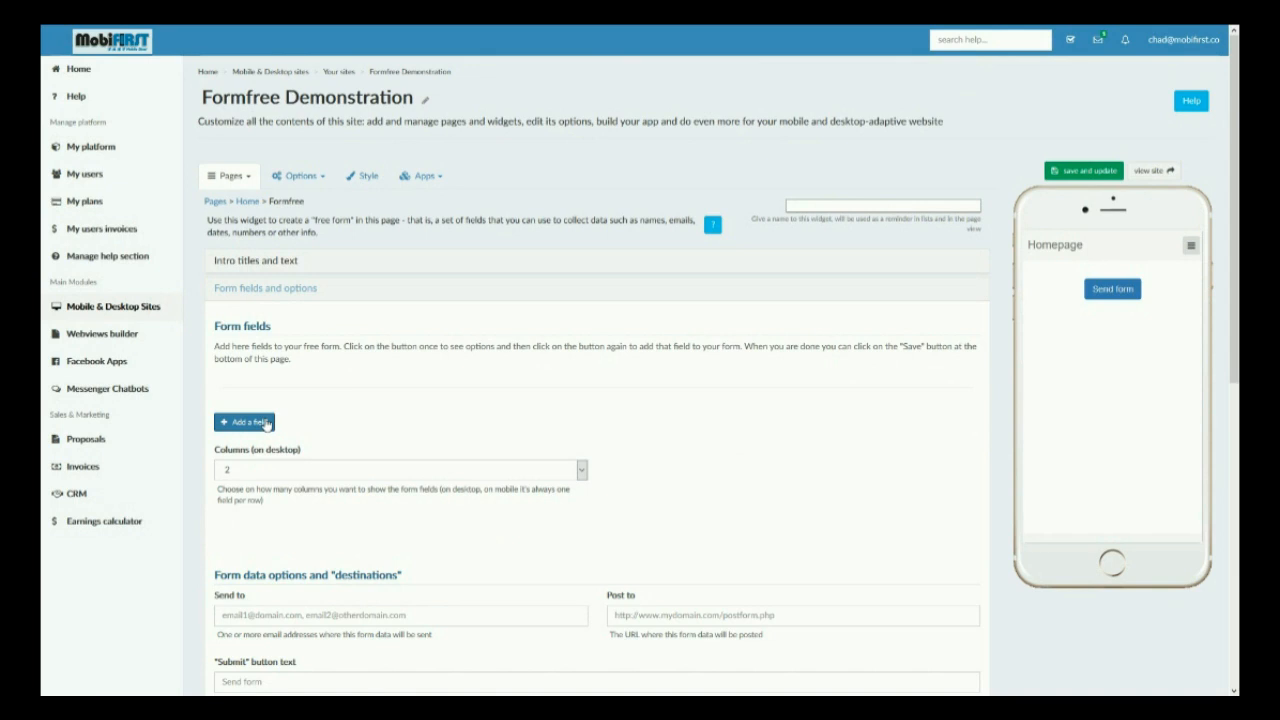
pyautogui.click(246, 422)
pyautogui.click(266, 427)
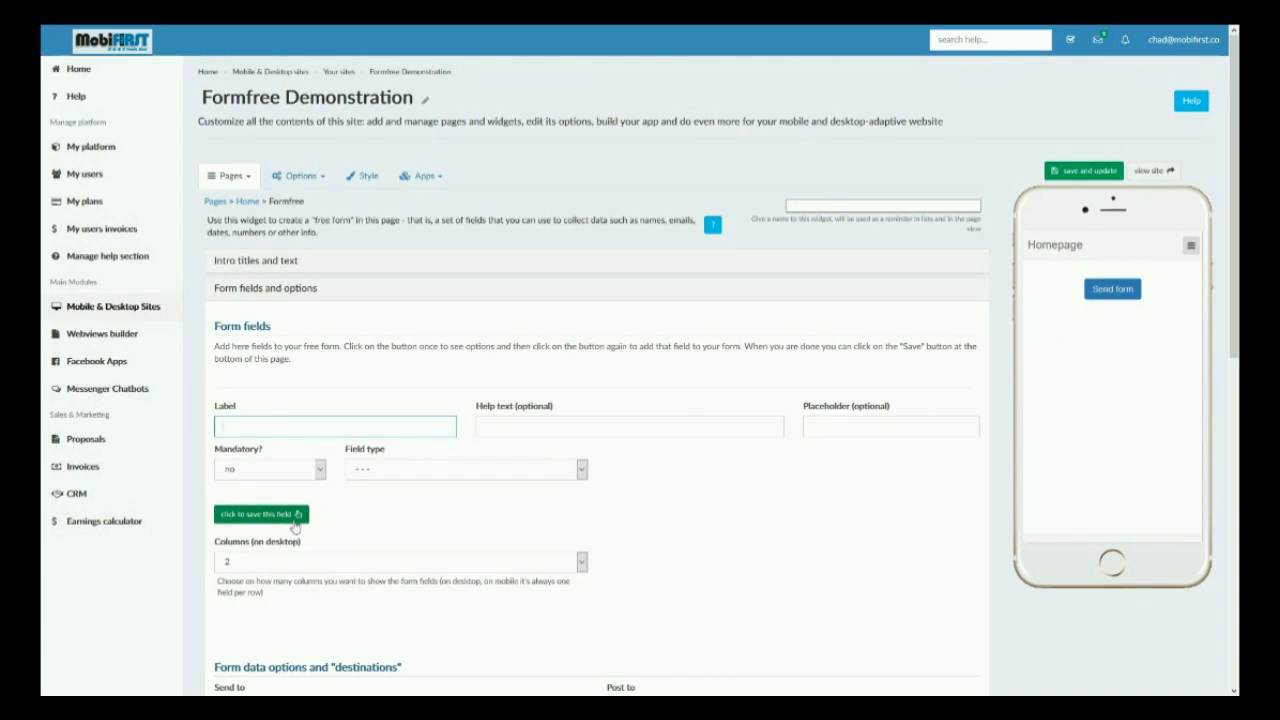
pyautogui.click(400, 470)
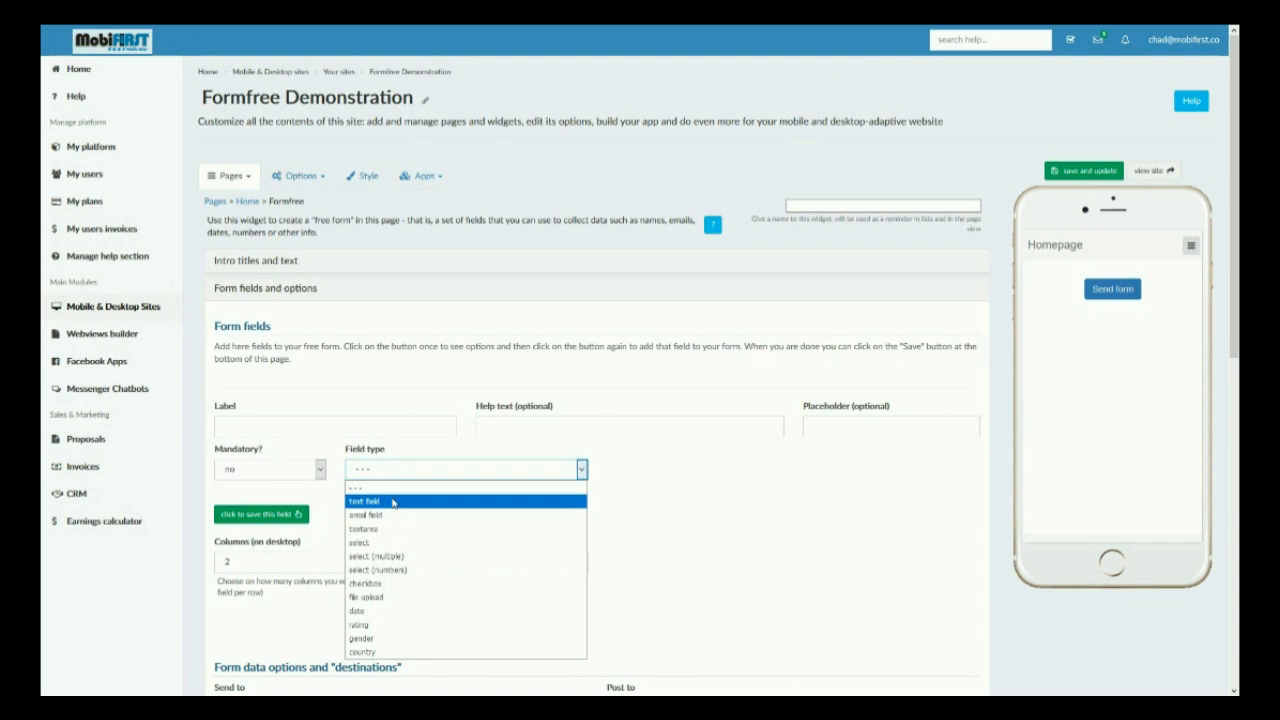
pyautogui.click(392, 501)
pyautogui.click(242, 428)
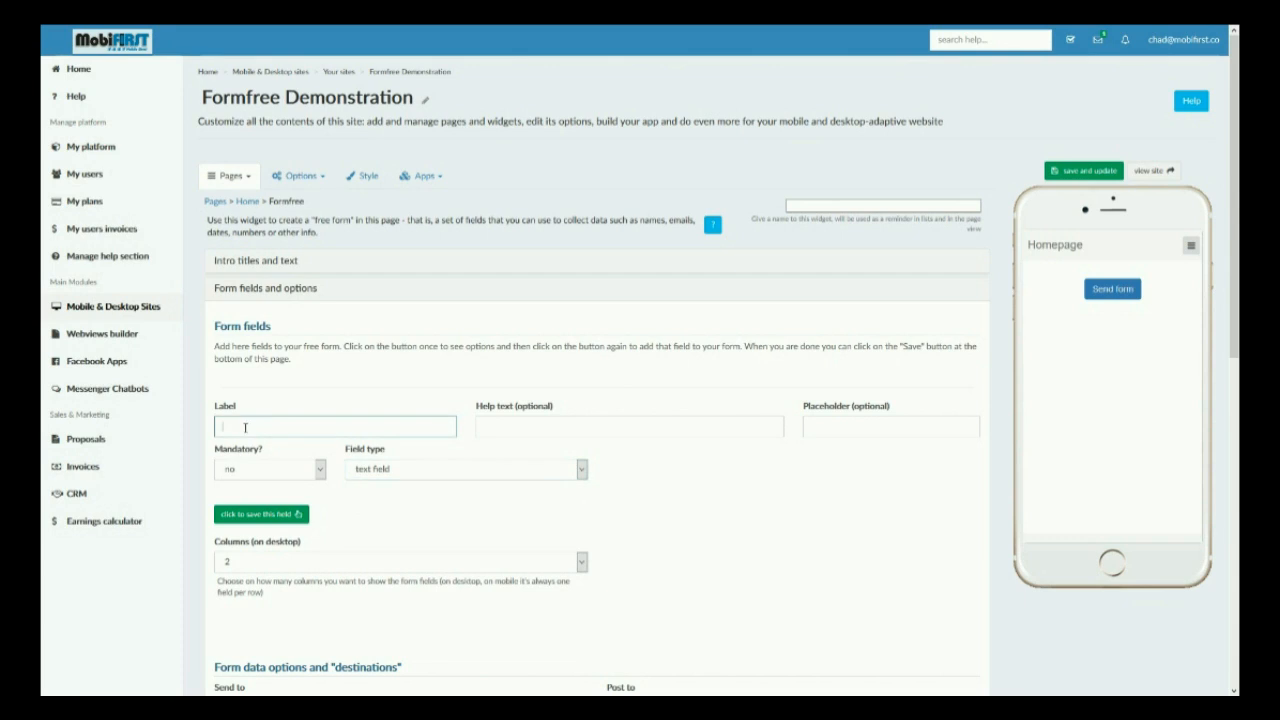
pyautogui.write('Text')
# Set the Text field's help text to Enter Text Here.
pyautogui.click(631, 430)
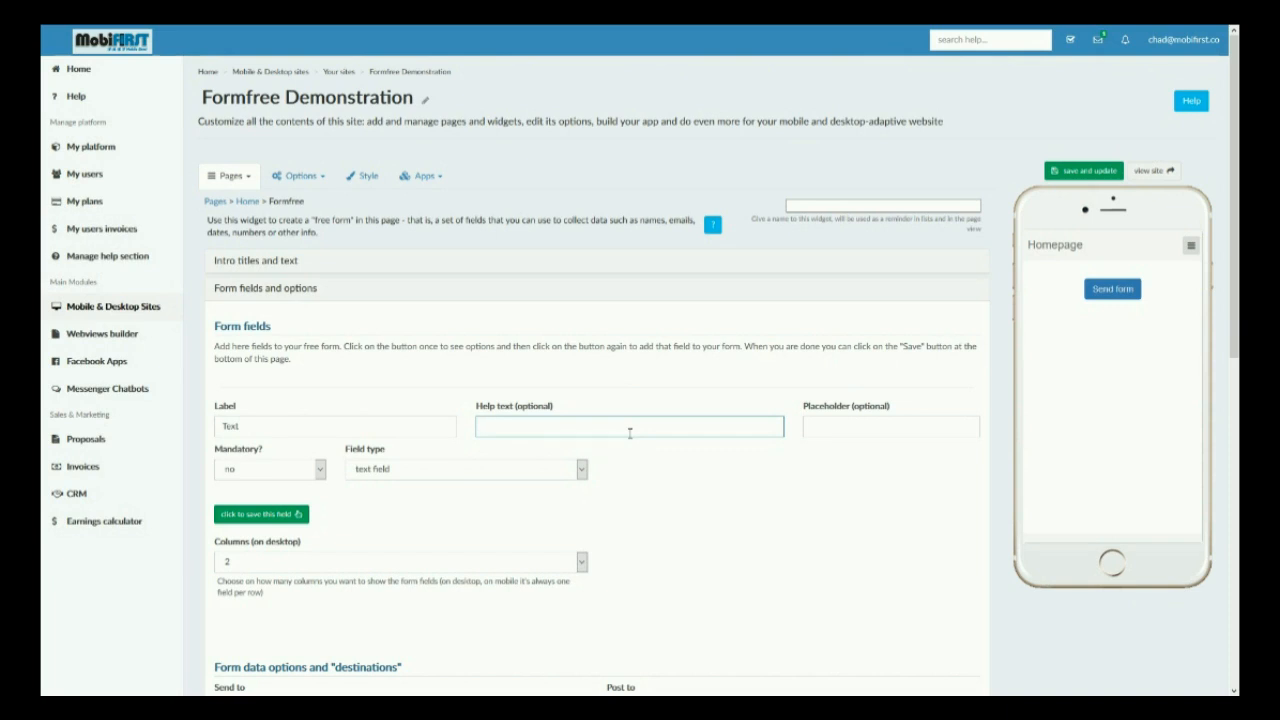
pyautogui.write('Enter Text Here')
pyautogui.click(898, 425)
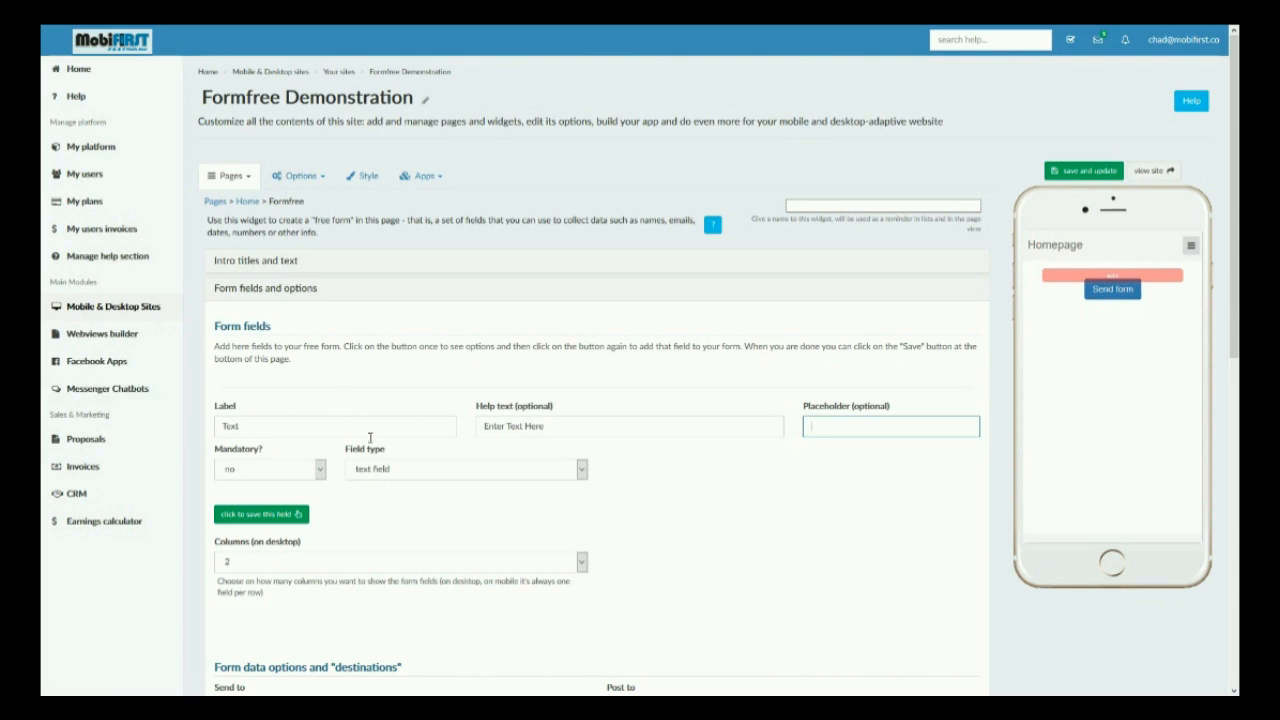
pyautogui.click(526, 426)
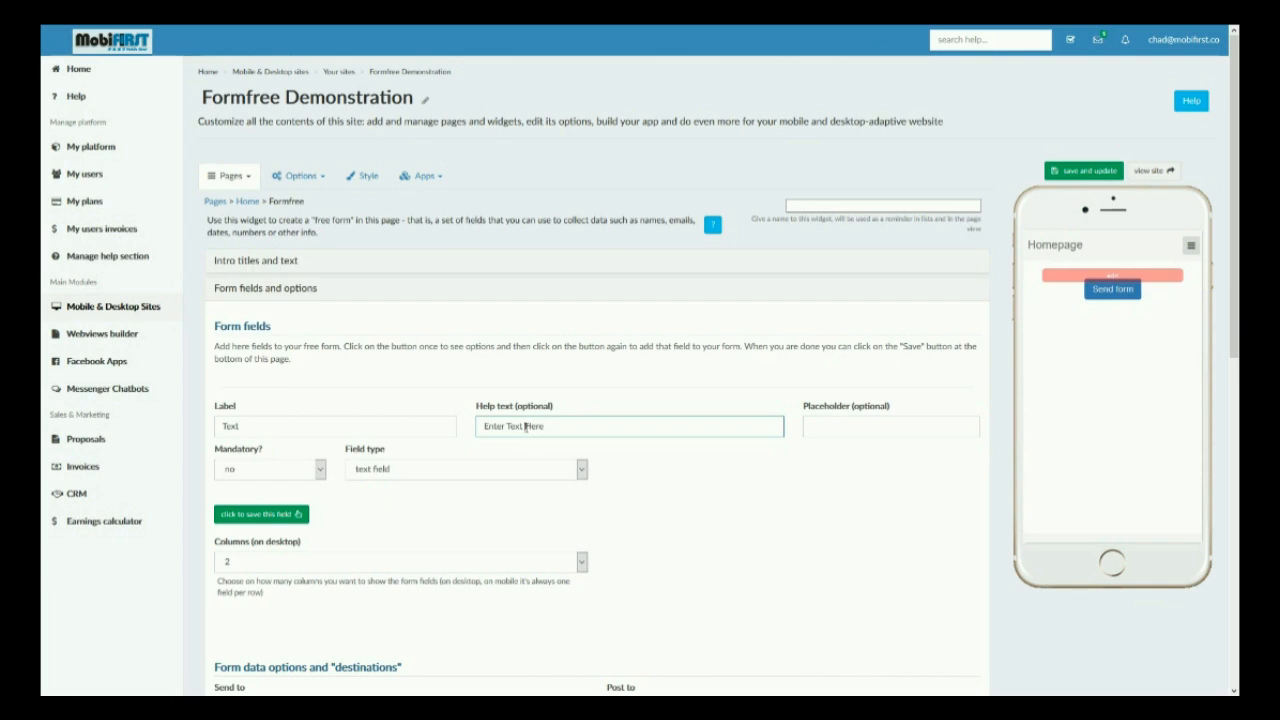
pyautogui.click(858, 424)
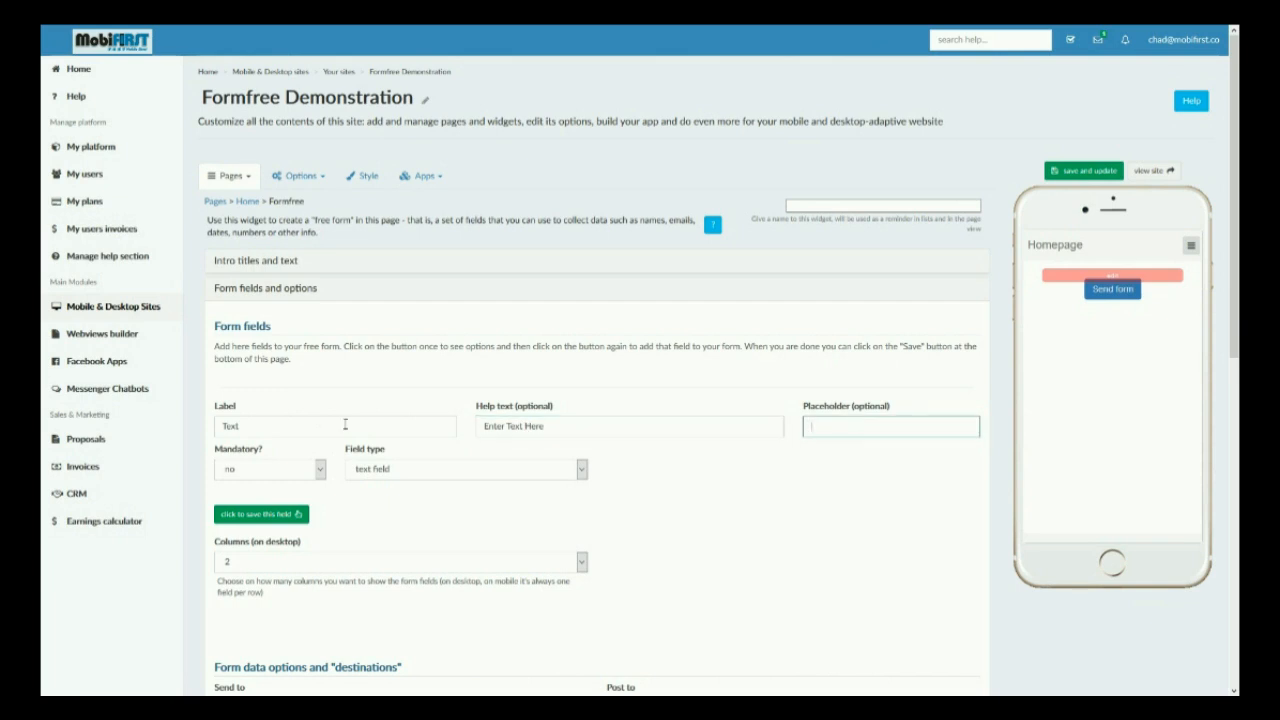
# Set the Text field's mandatory option to no and save the field.
pyautogui.click(312, 469)
pyautogui.click(312, 469)
pyautogui.click(312, 469)
pyautogui.click(312, 469)
pyautogui.click(312, 469)
pyautogui.click(312, 469)
pyautogui.click(312, 469)
pyautogui.click(312, 469)
pyautogui.click(312, 469)
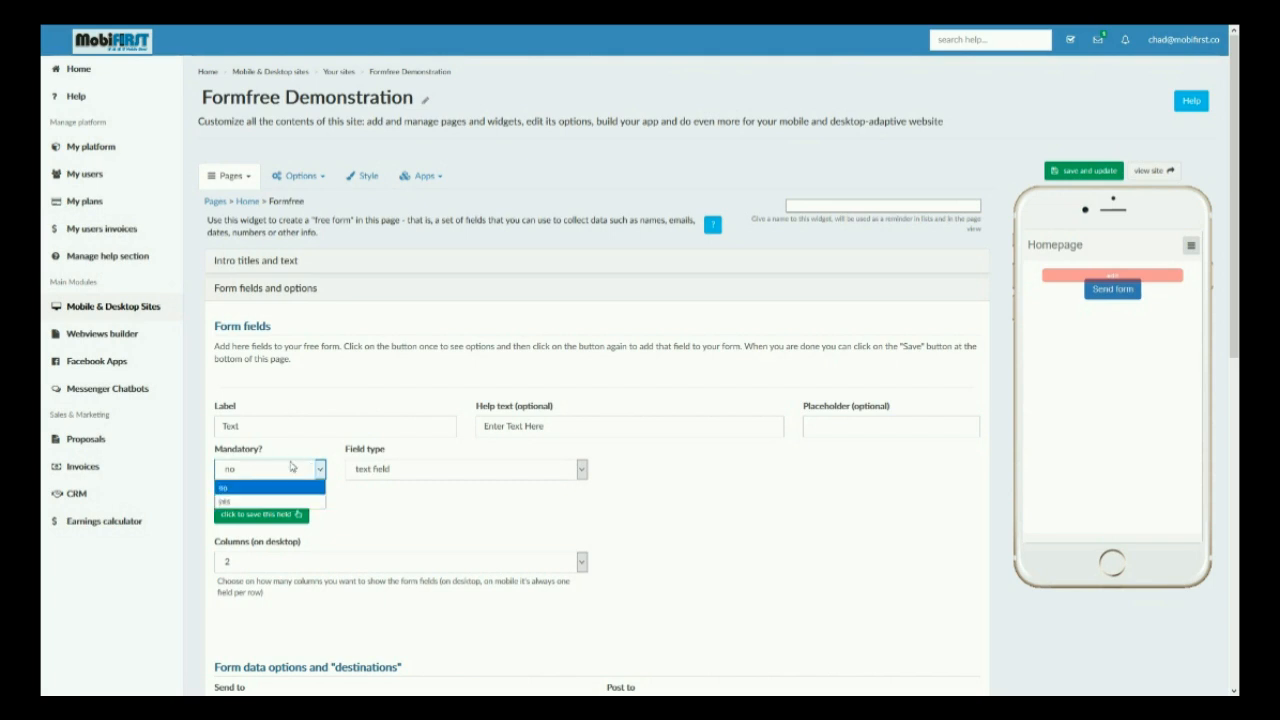
pyautogui.click(292, 467)
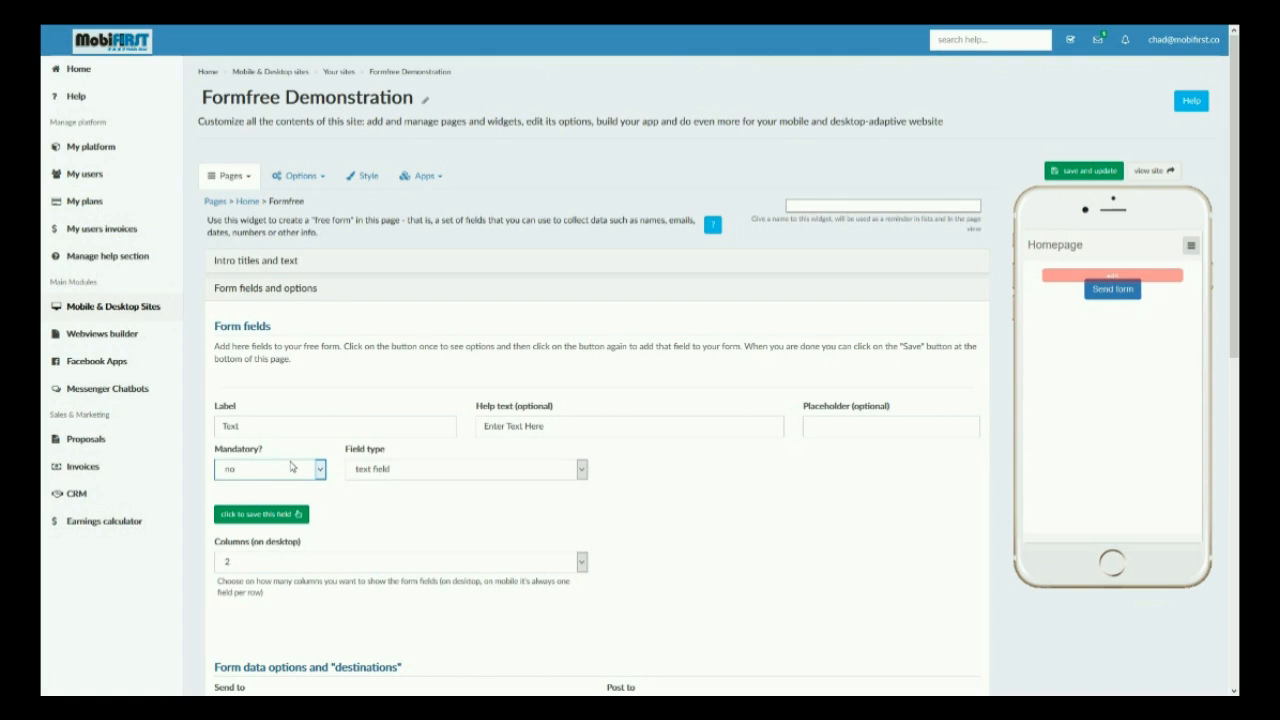
pyautogui.click(292, 467)
pyautogui.click(292, 467)
pyautogui.click(262, 516)
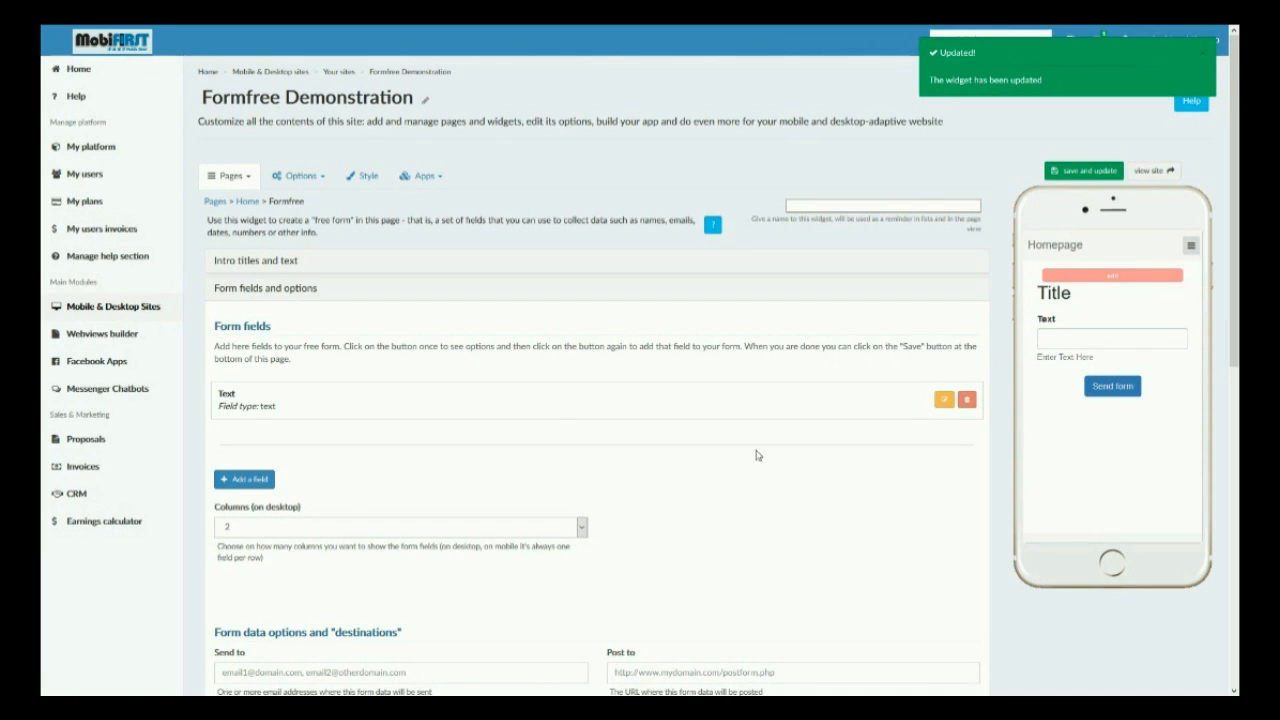
# Test the preview form by entering Tex in its Text box and sending it.
pyautogui.click(244, 479)
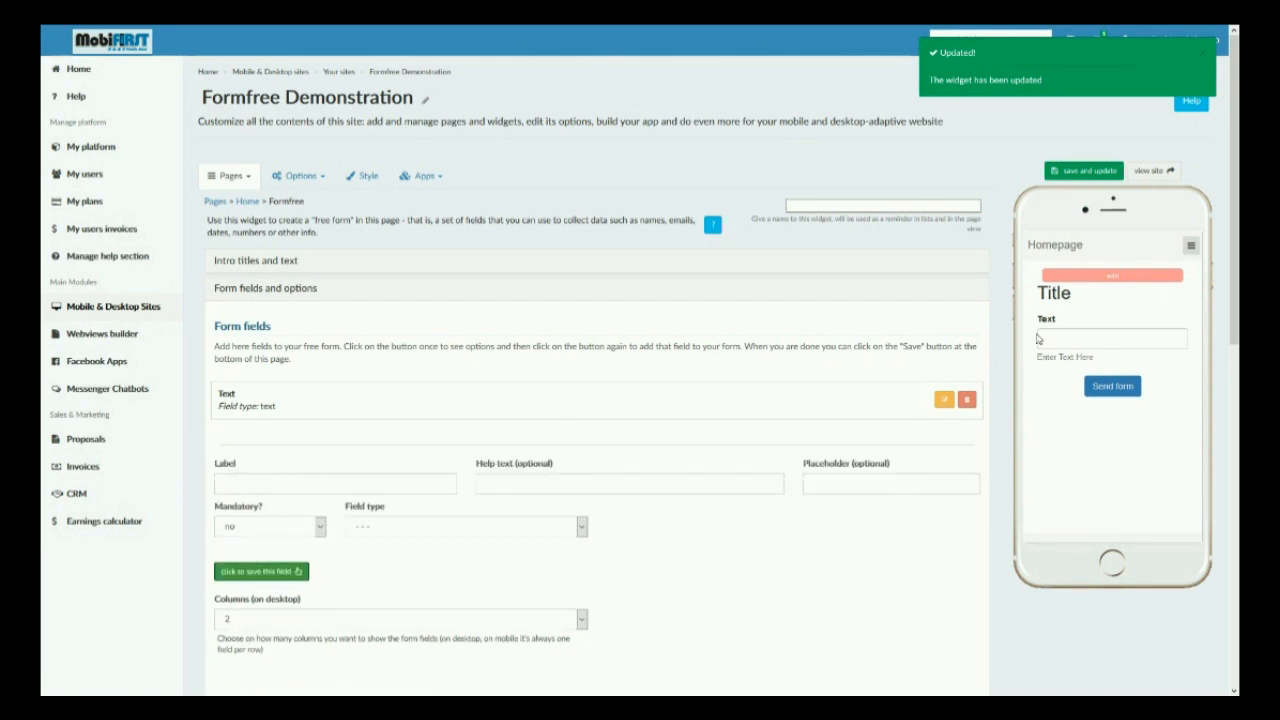
pyautogui.click(1070, 341)
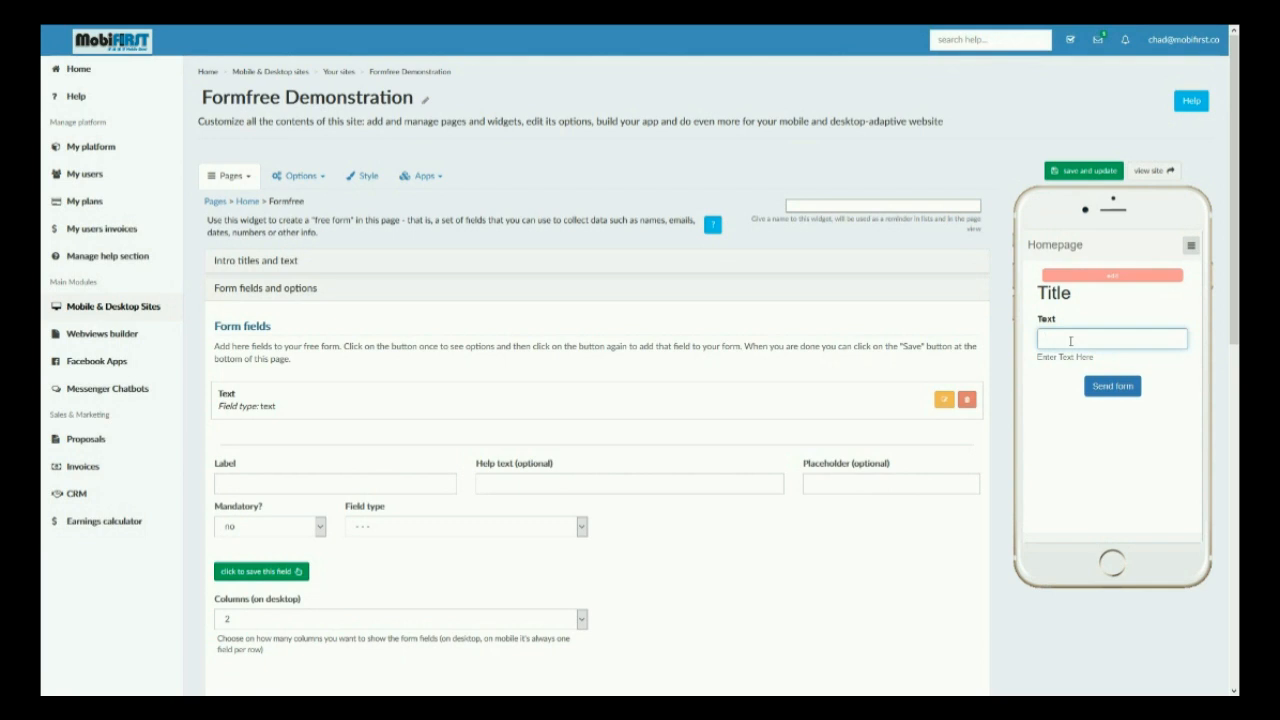
pyautogui.write('Tex')
pyautogui.click(1104, 394)
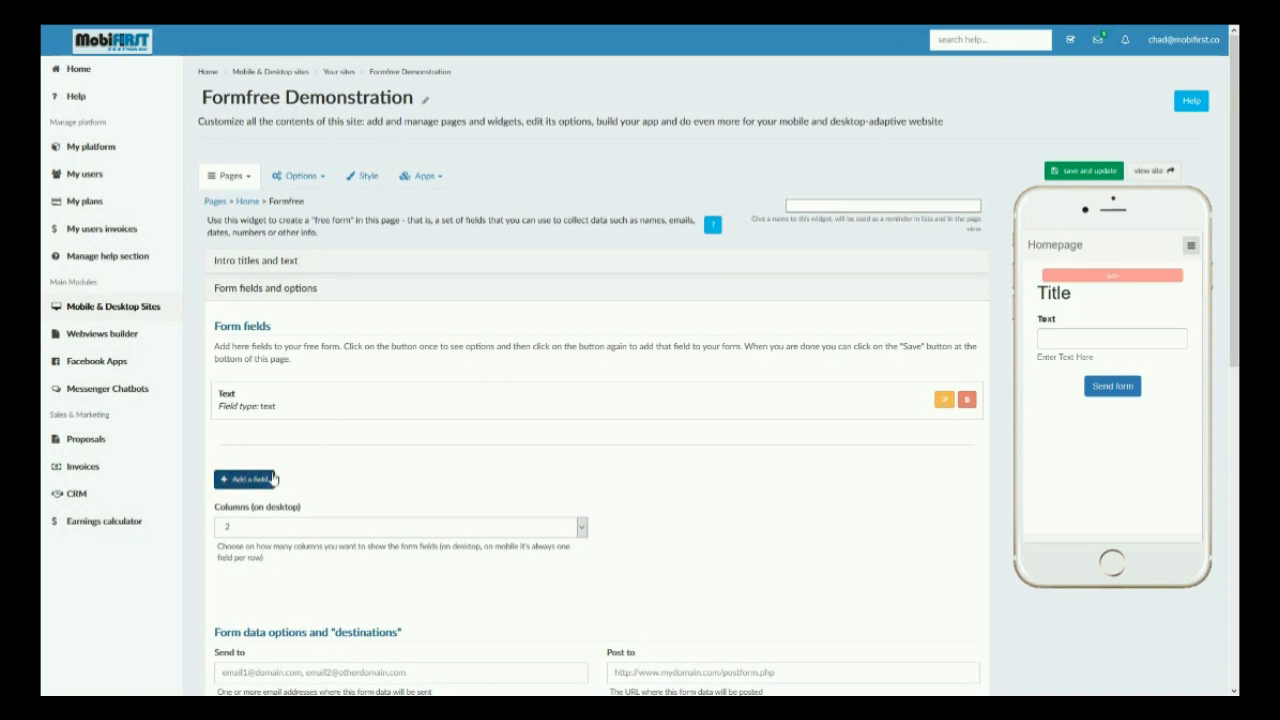
# Add a textarea field labelled Bigger text and save it.
pyautogui.click(271, 479)
pyautogui.click(424, 536)
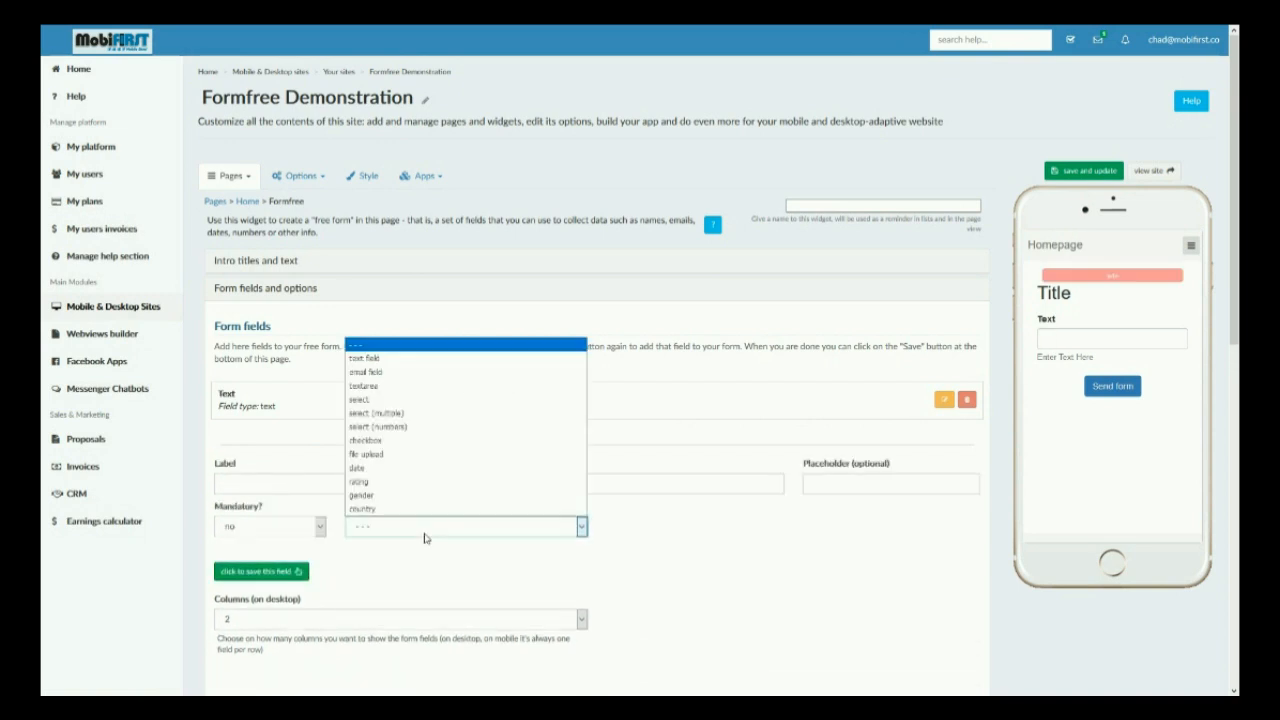
pyautogui.click(392, 385)
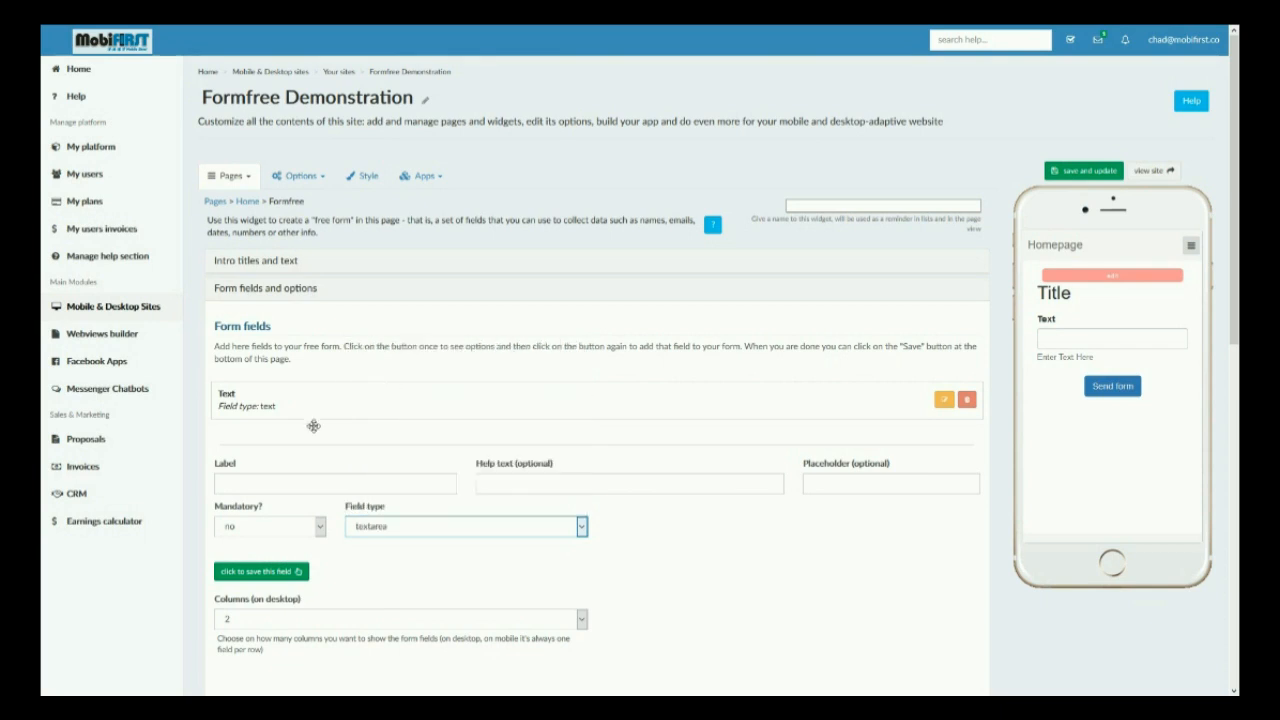
pyautogui.click(291, 481)
pyautogui.write('Bigger text')
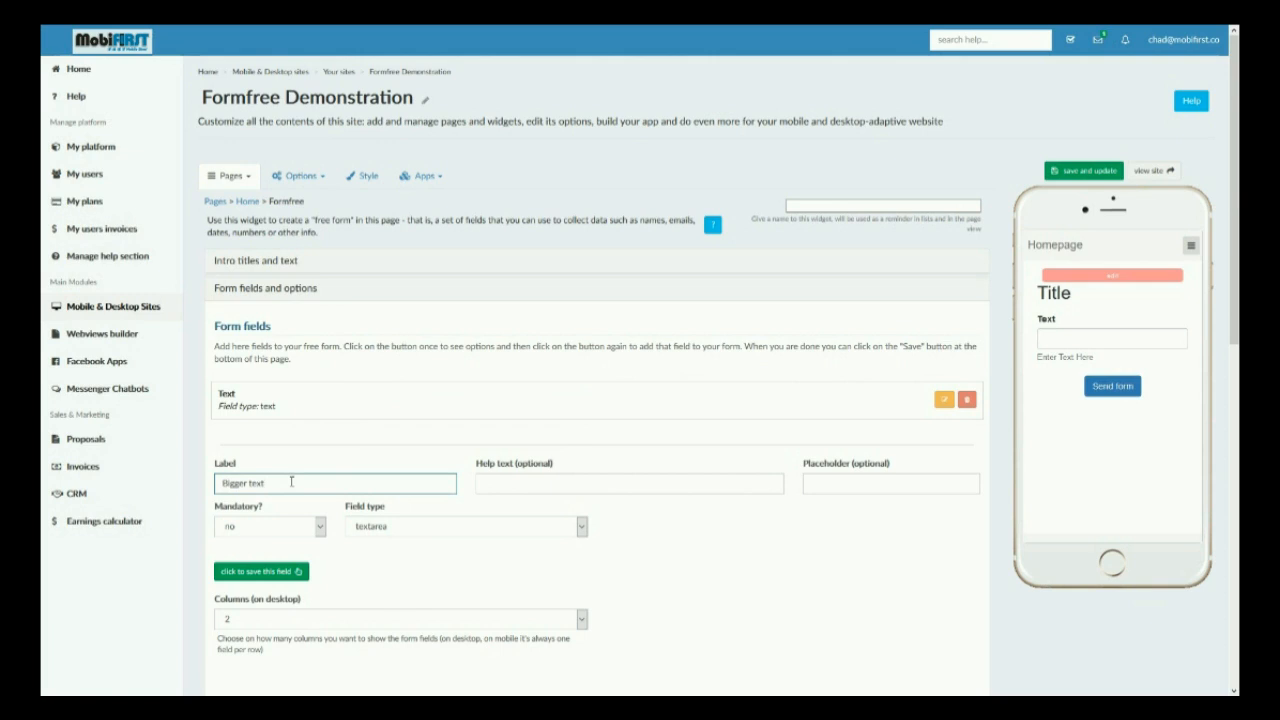
pyautogui.click(245, 572)
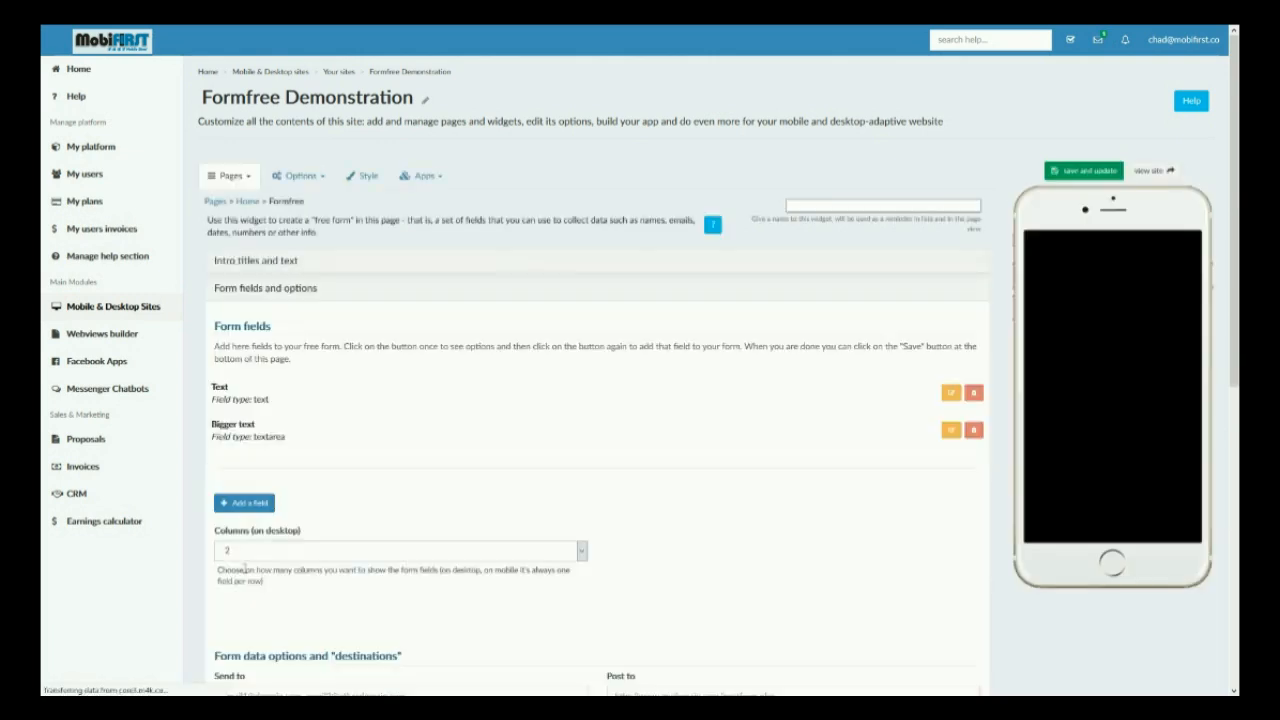
# Add a new field of type select labelled Size.
pyautogui.click(1128, 406)
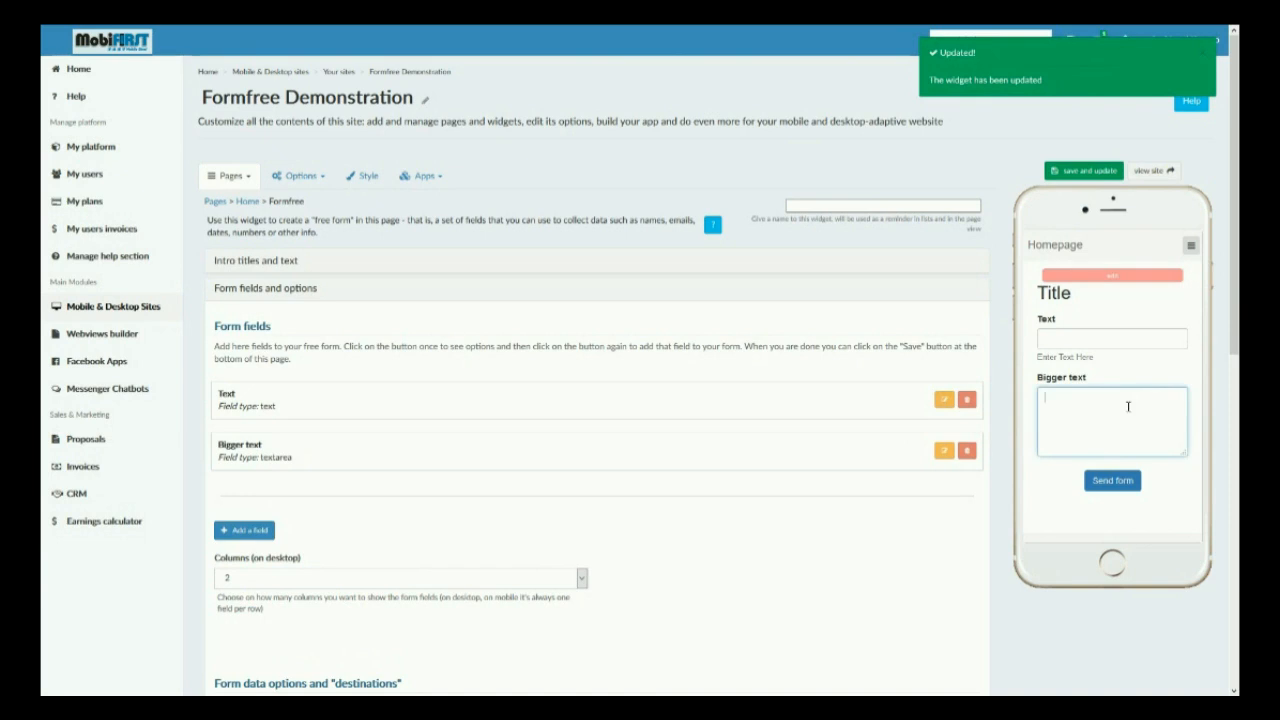
pyautogui.click(245, 530)
pyautogui.click(540, 577)
pyautogui.click(501, 451)
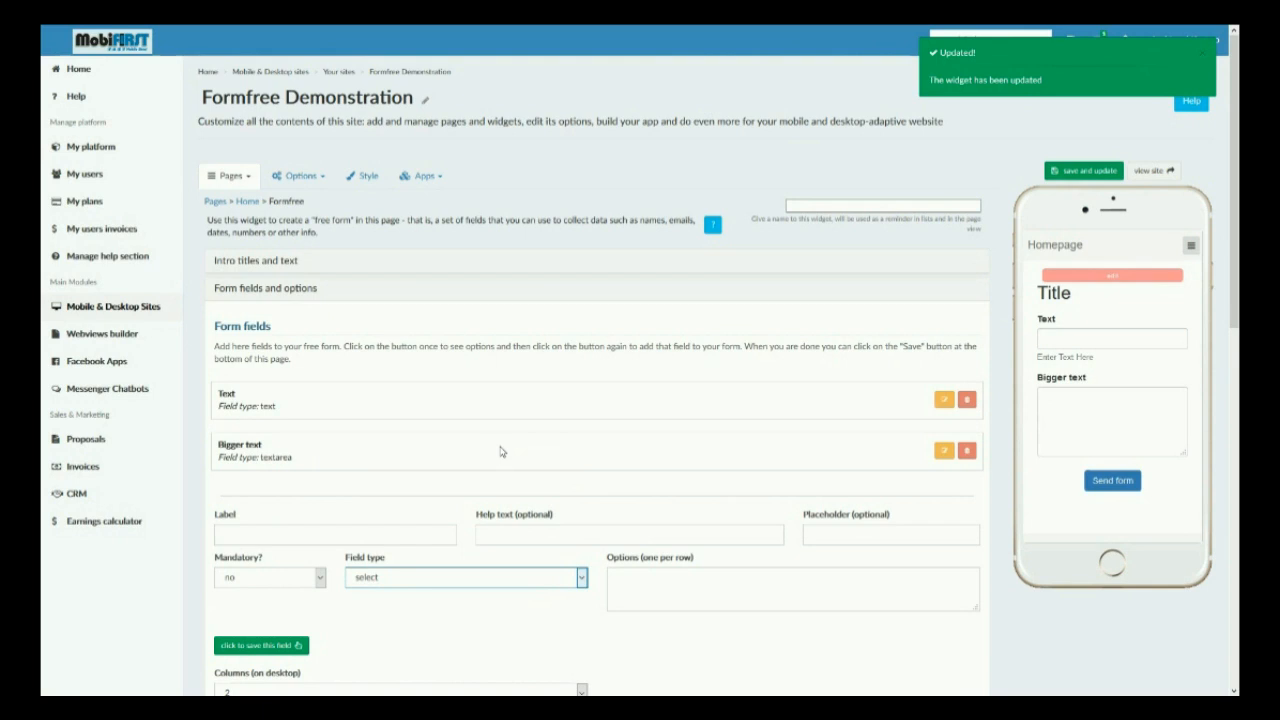
pyautogui.click(366, 539)
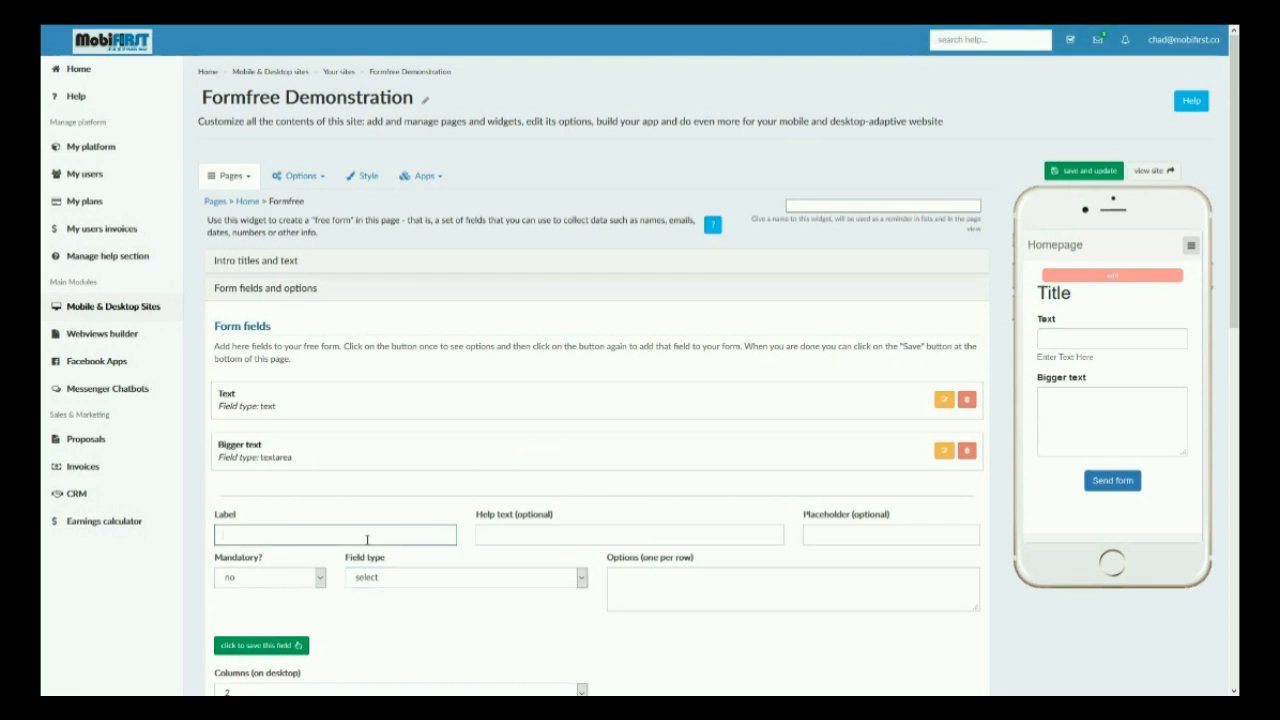
pyautogui.write('Size')
# Set the Size field's help text to Select one size.
pyautogui.click(655, 541)
pyautogui.write('Se')
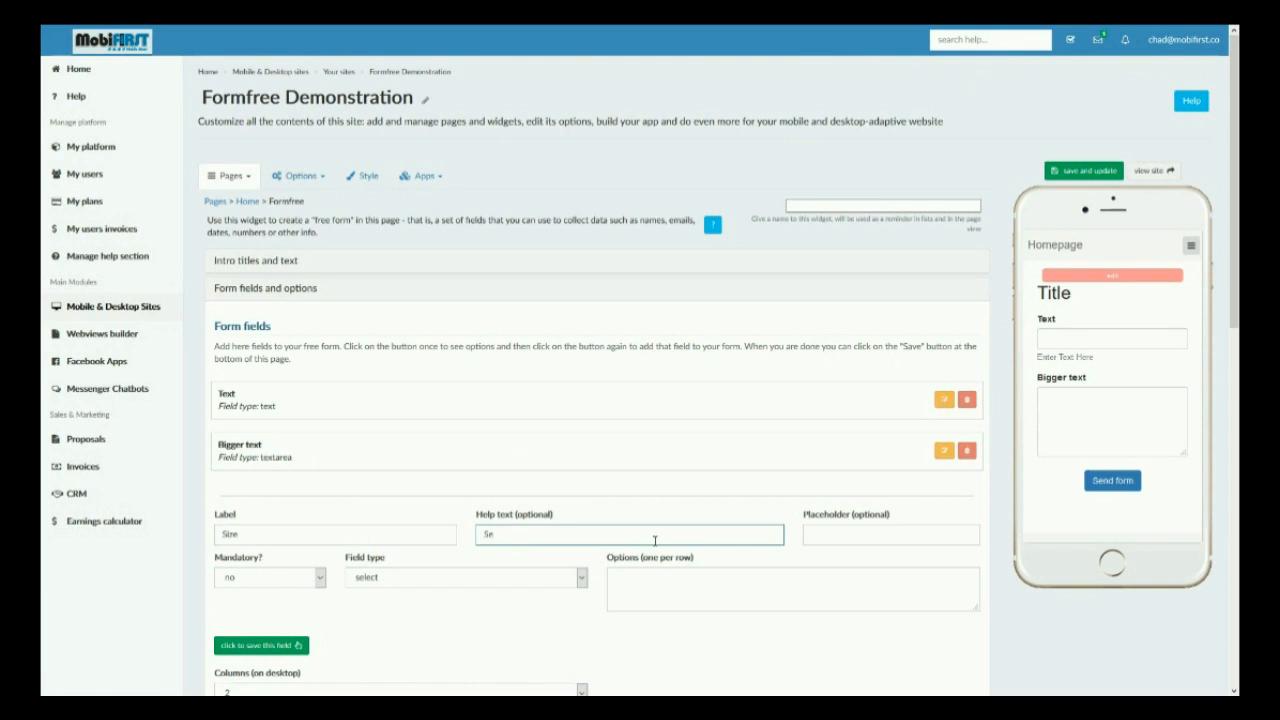
pyautogui.write('lect one size')
# Enter the options Small, Med and Large for the Size field and save it.
pyautogui.click(677, 595)
pyautogui.write('Small')
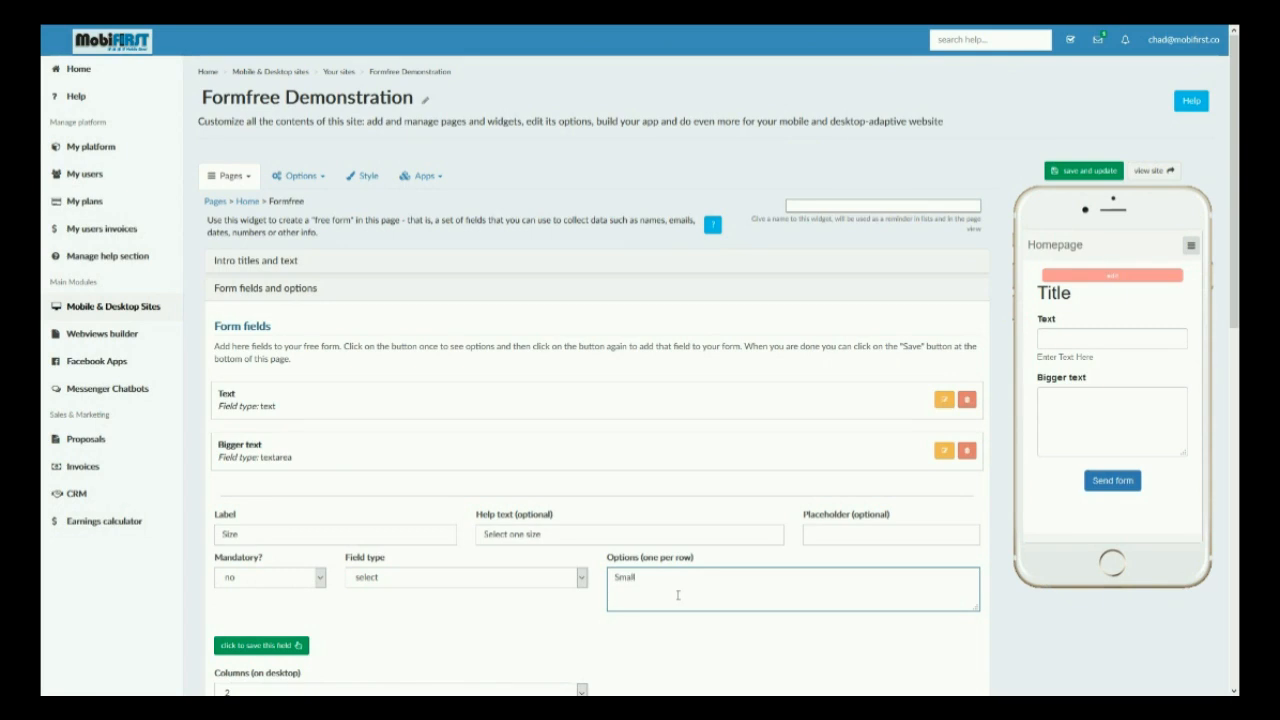
pyautogui.write('d')
pyautogui.press('Return')
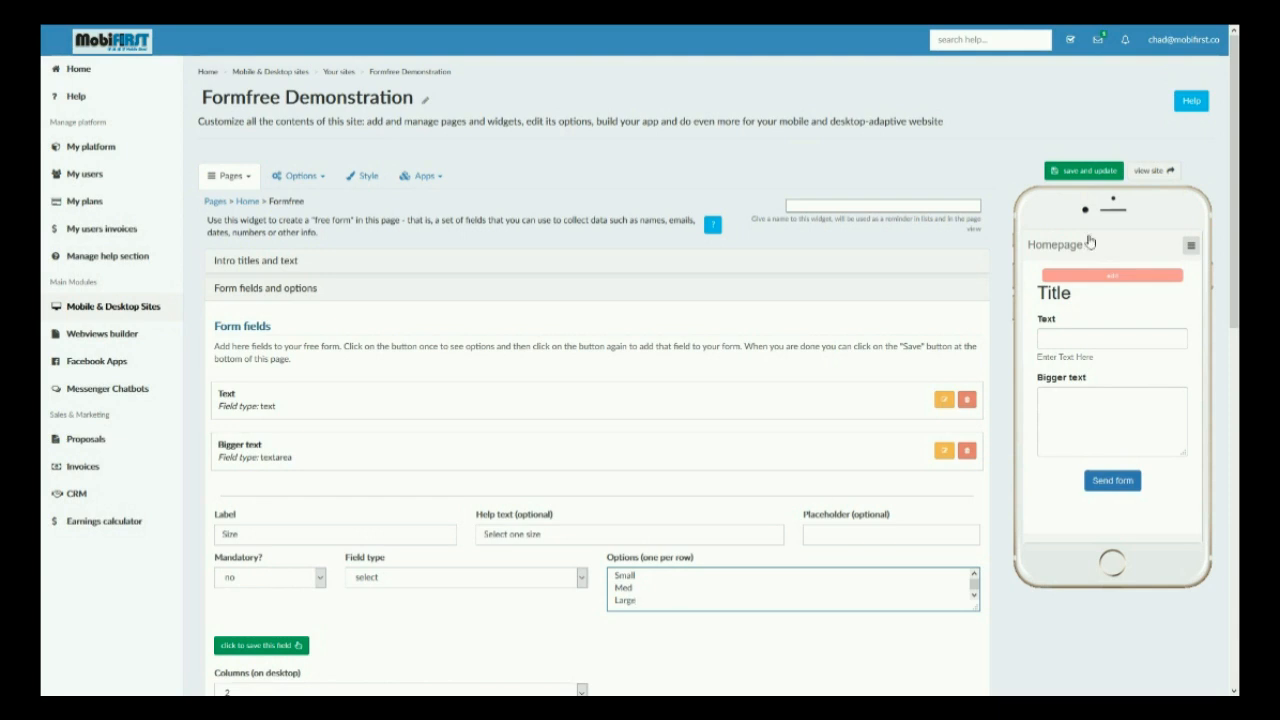
pyautogui.click(271, 650)
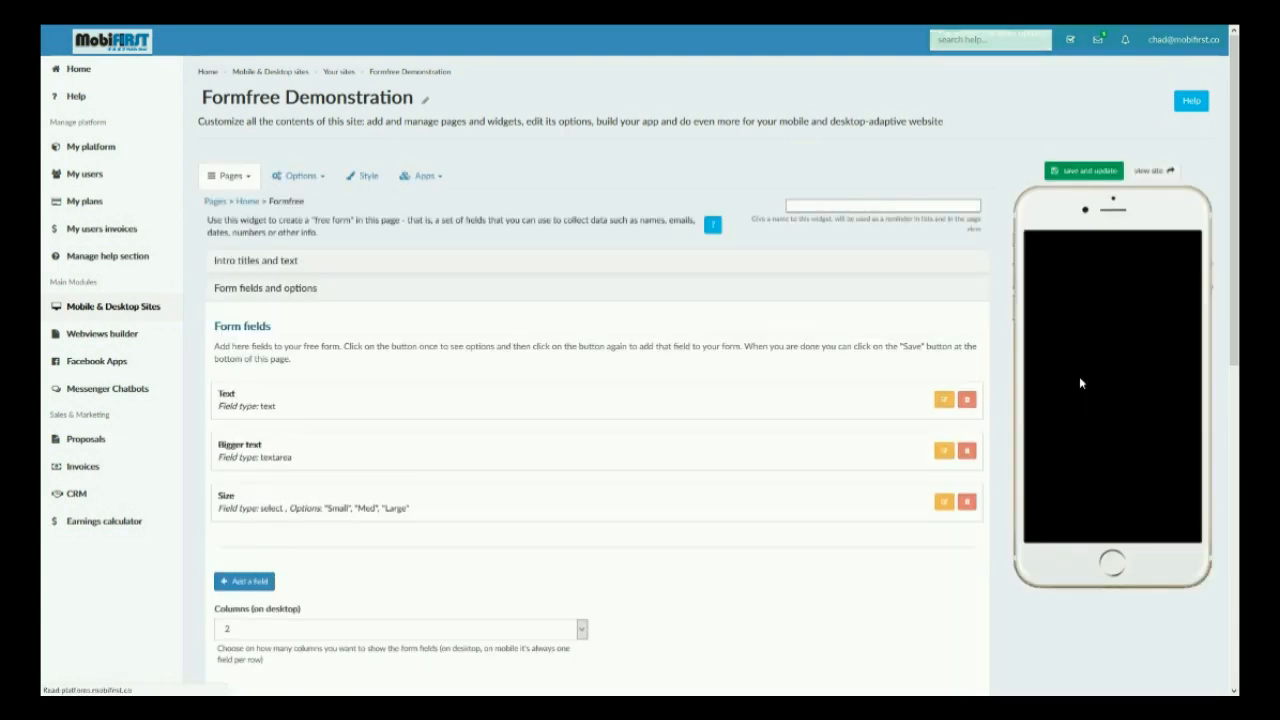
# Pick Small in the preview form's Size dropdown to test it.
pyautogui.scroll(-1, 1100, 380)
pyautogui.click(1121, 464)
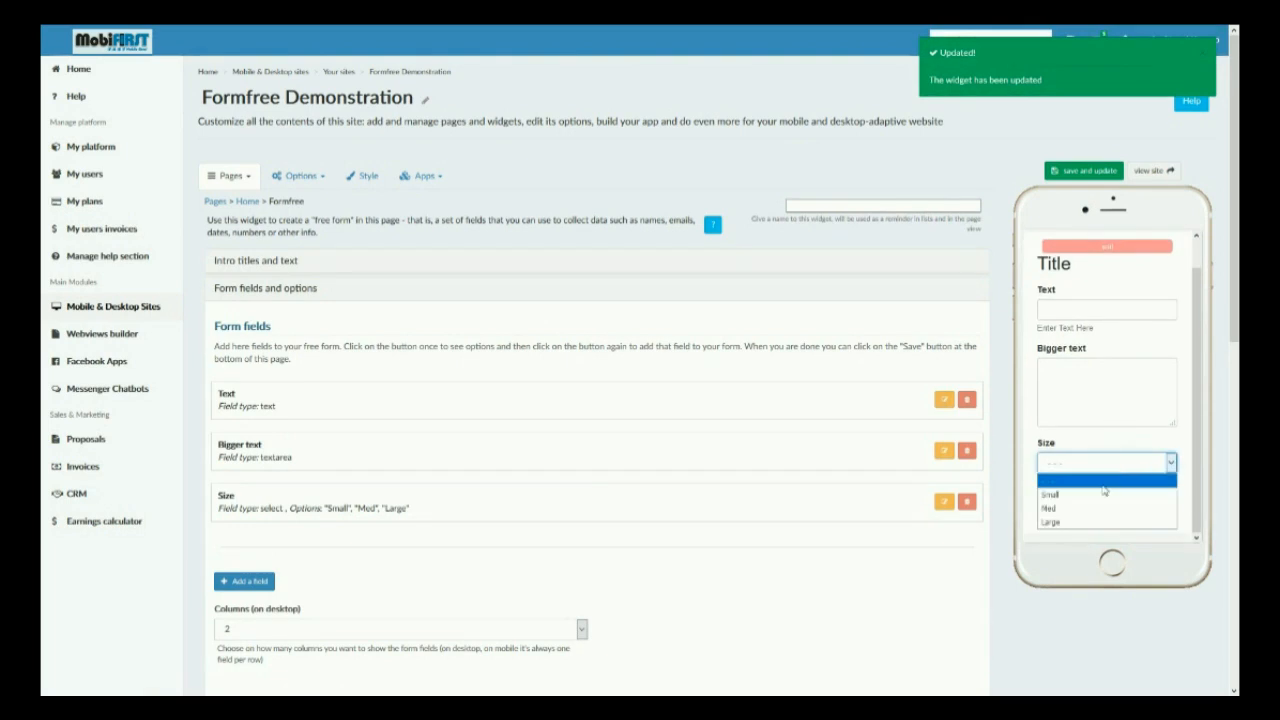
pyautogui.click(1098, 494)
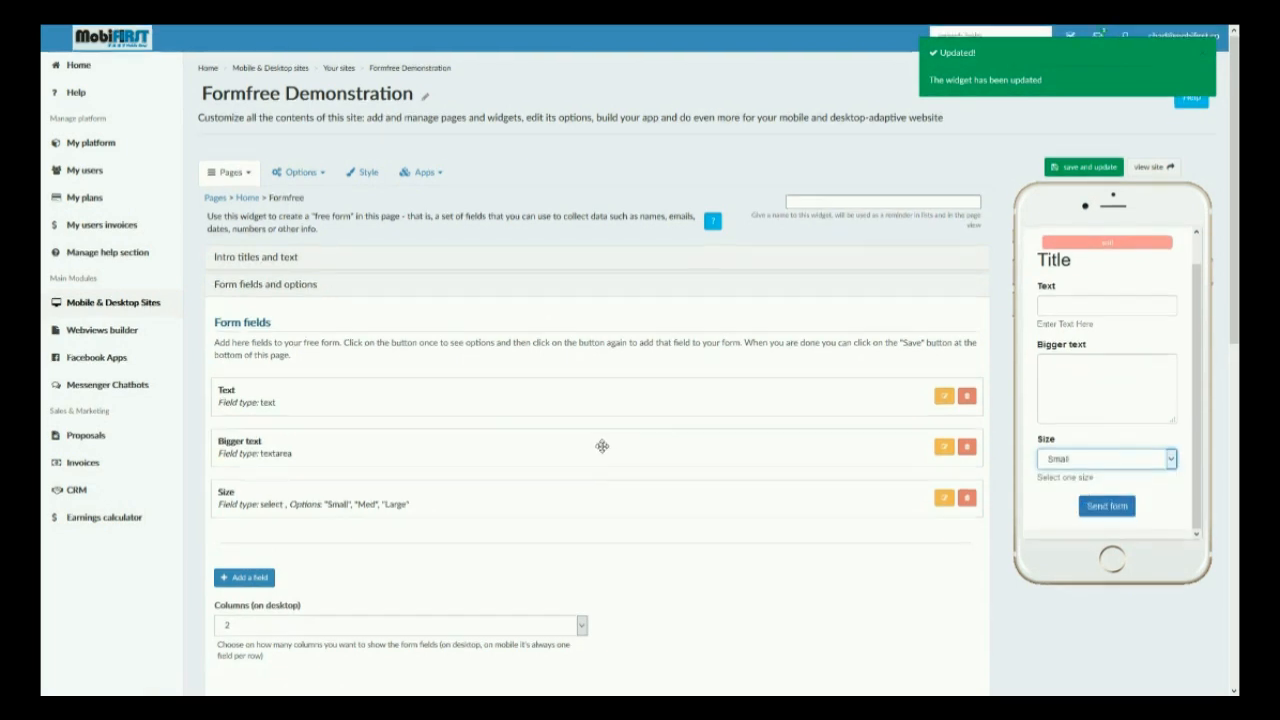
# Add a new field of type select (multiple) labelled Select Multiple.
pyautogui.scroll(-2, 603, 446)
pyautogui.click(263, 454)
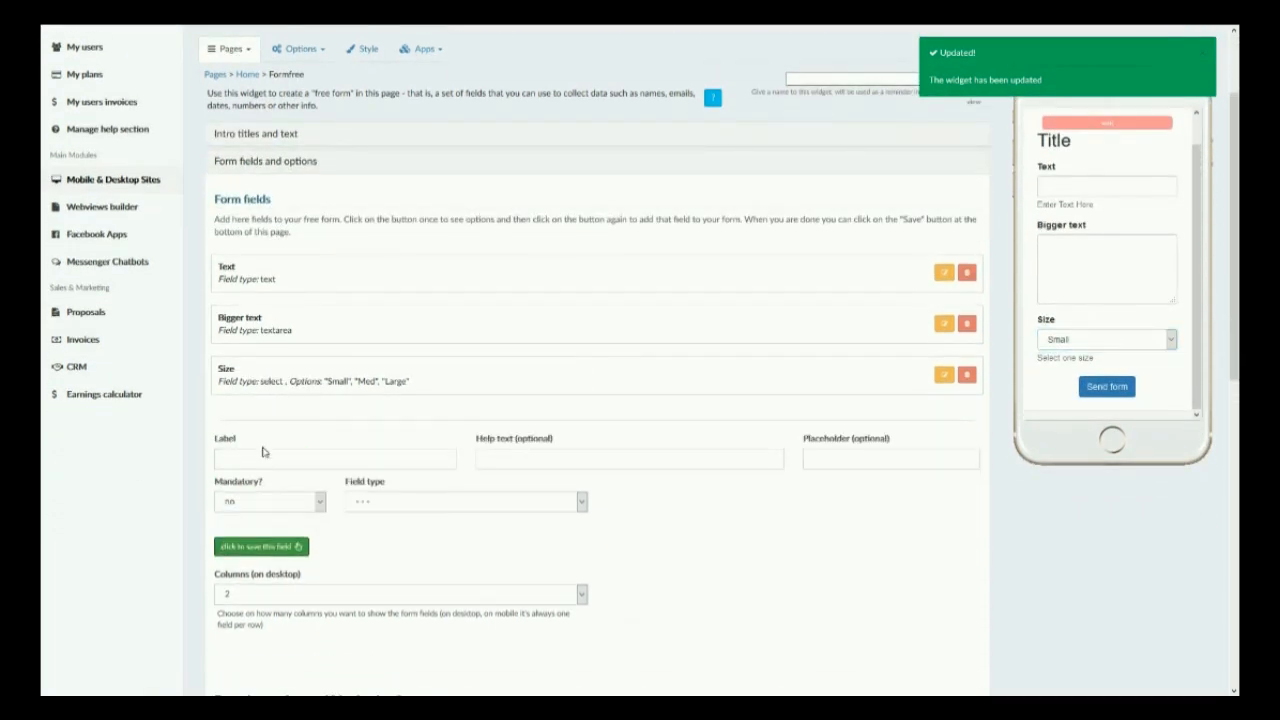
pyautogui.click(441, 503)
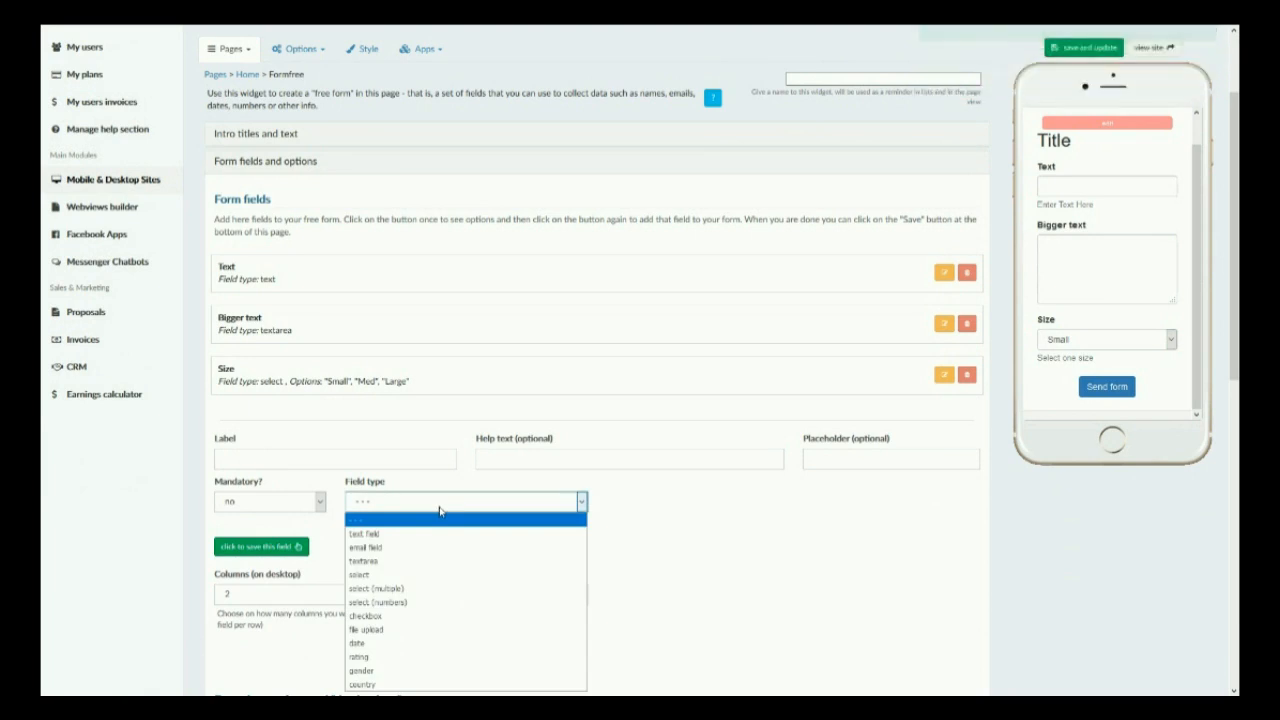
pyautogui.click(408, 590)
pyautogui.click(267, 456)
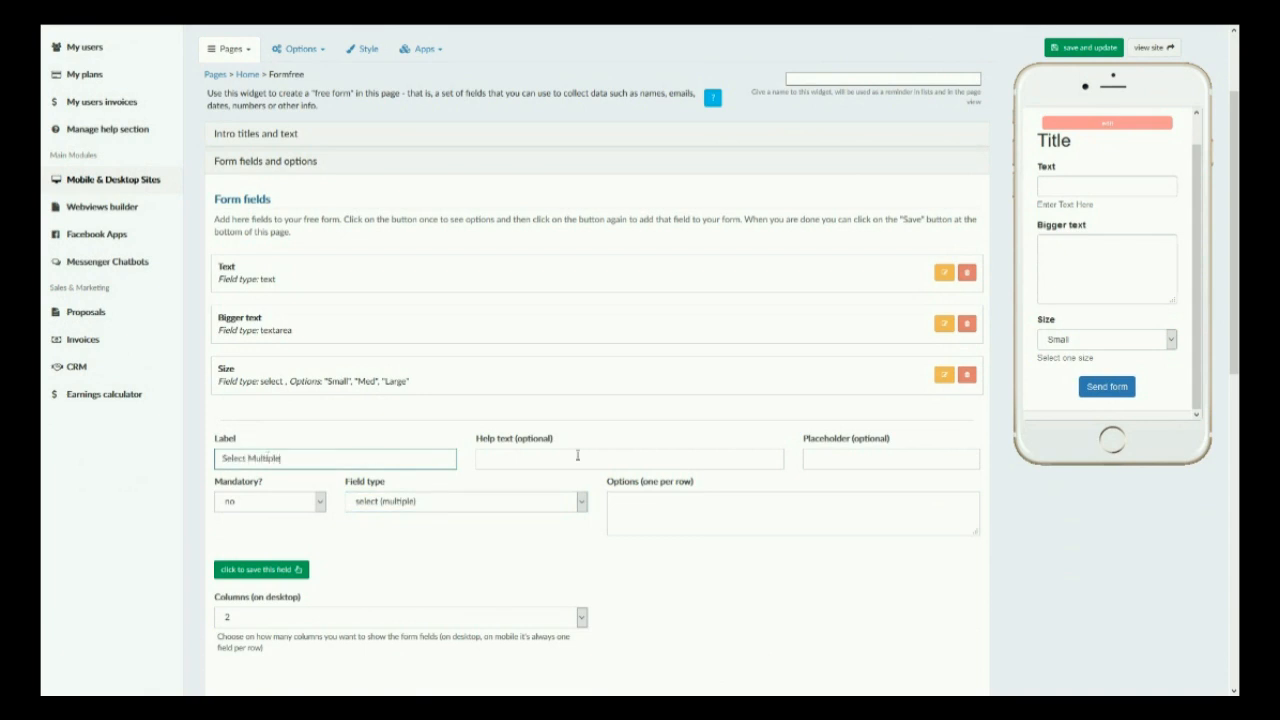
# Enter the options Small, Med and Large for the Select Multiple field.
pyautogui.click(660, 515)
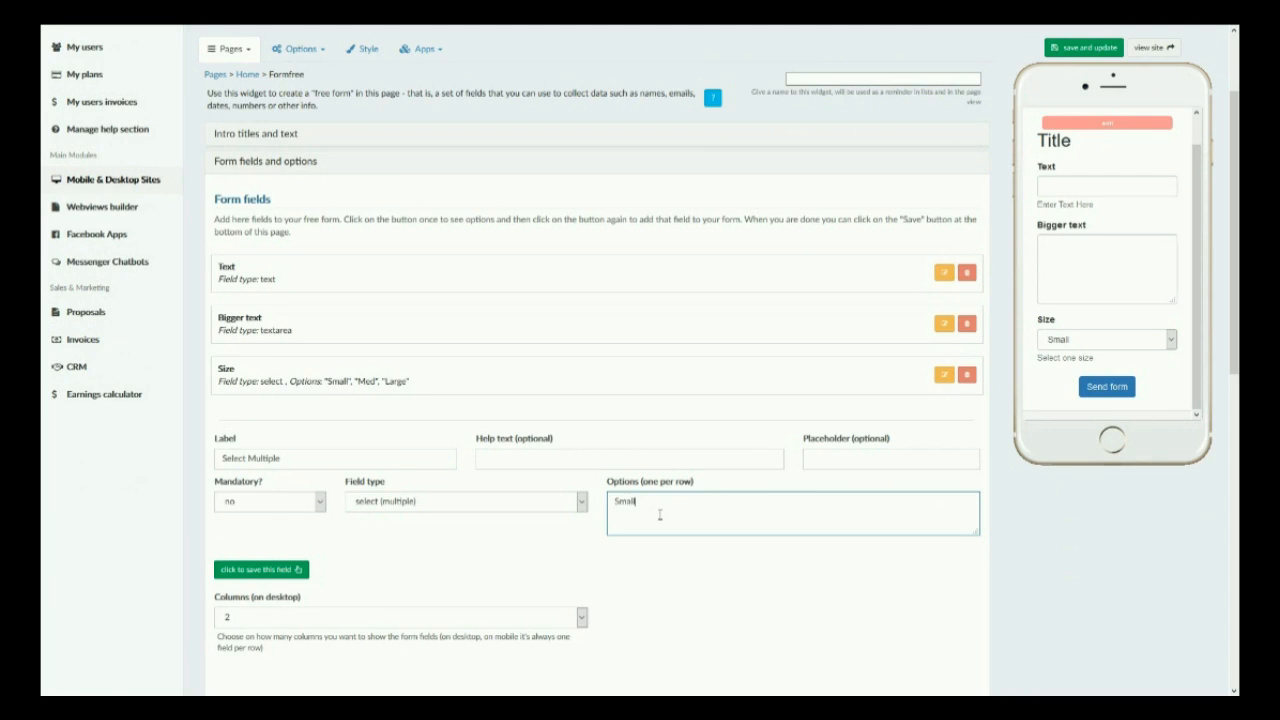
pyautogui.write('Small Med')
pyautogui.press('Return')
pyautogui.write('Large')
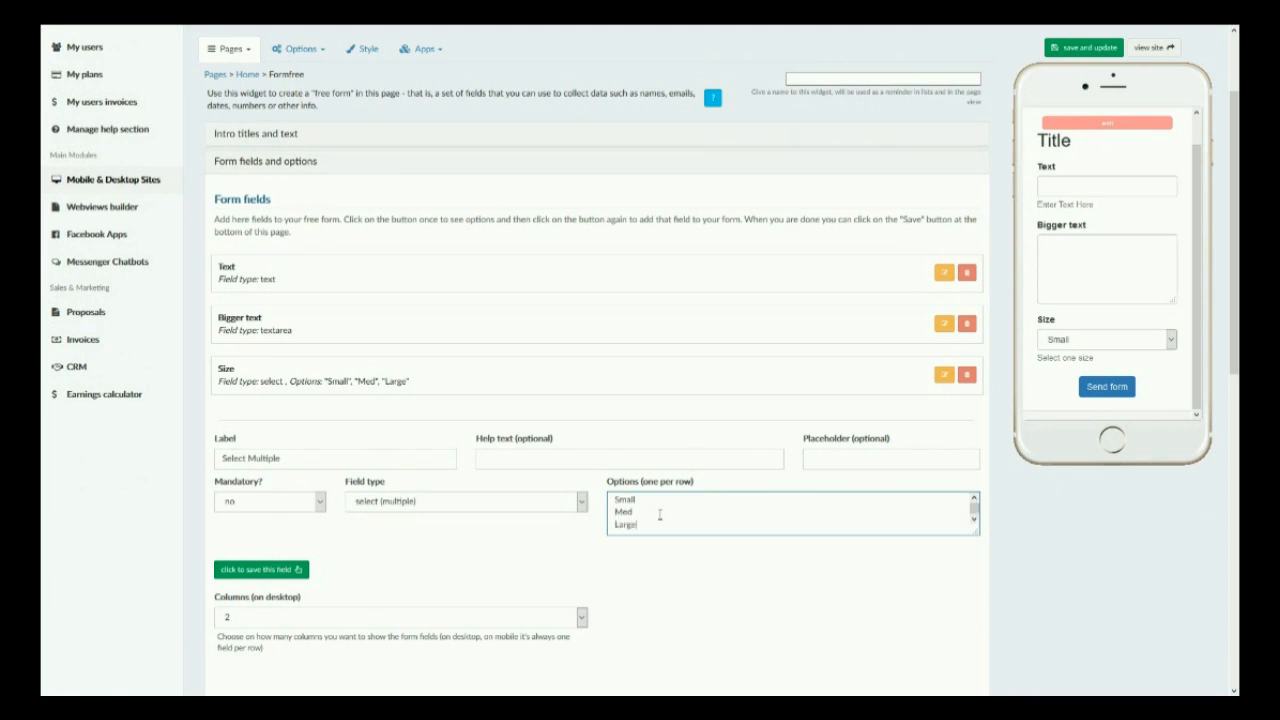
# Save the Select Multiple field to the form.
pyautogui.click(258, 582)
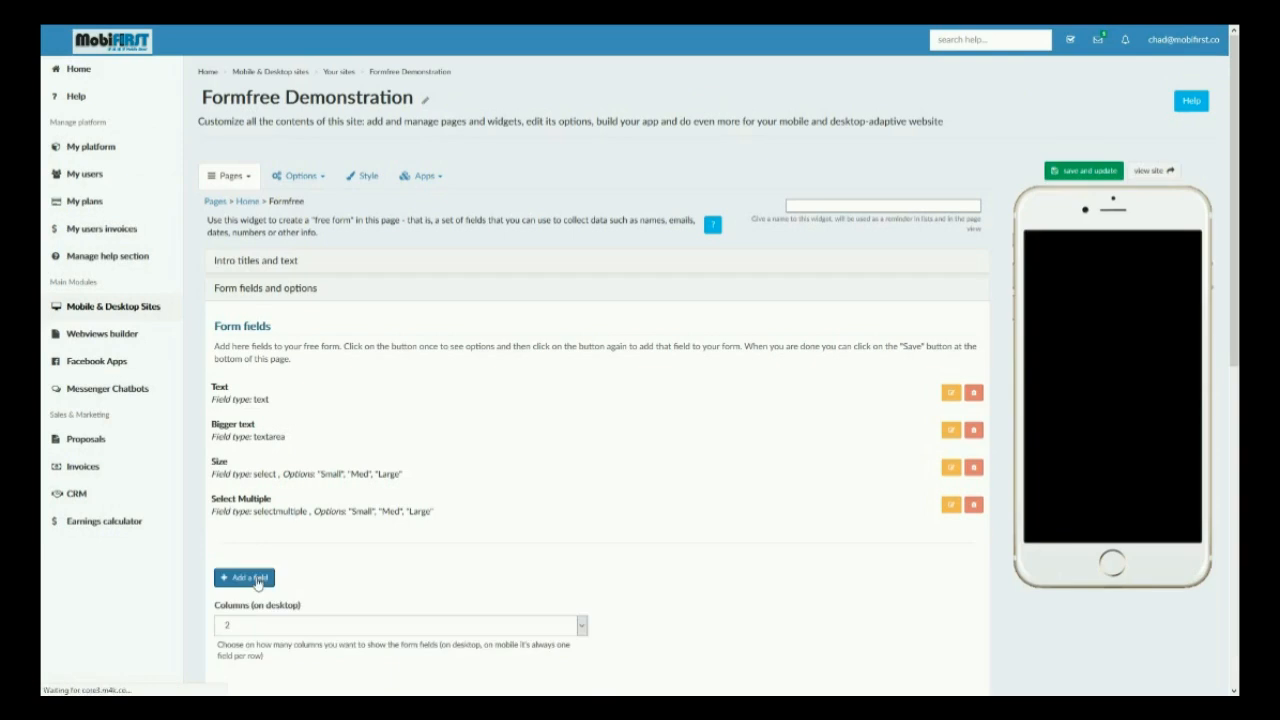
pyautogui.scroll(-3, 1081, 435)
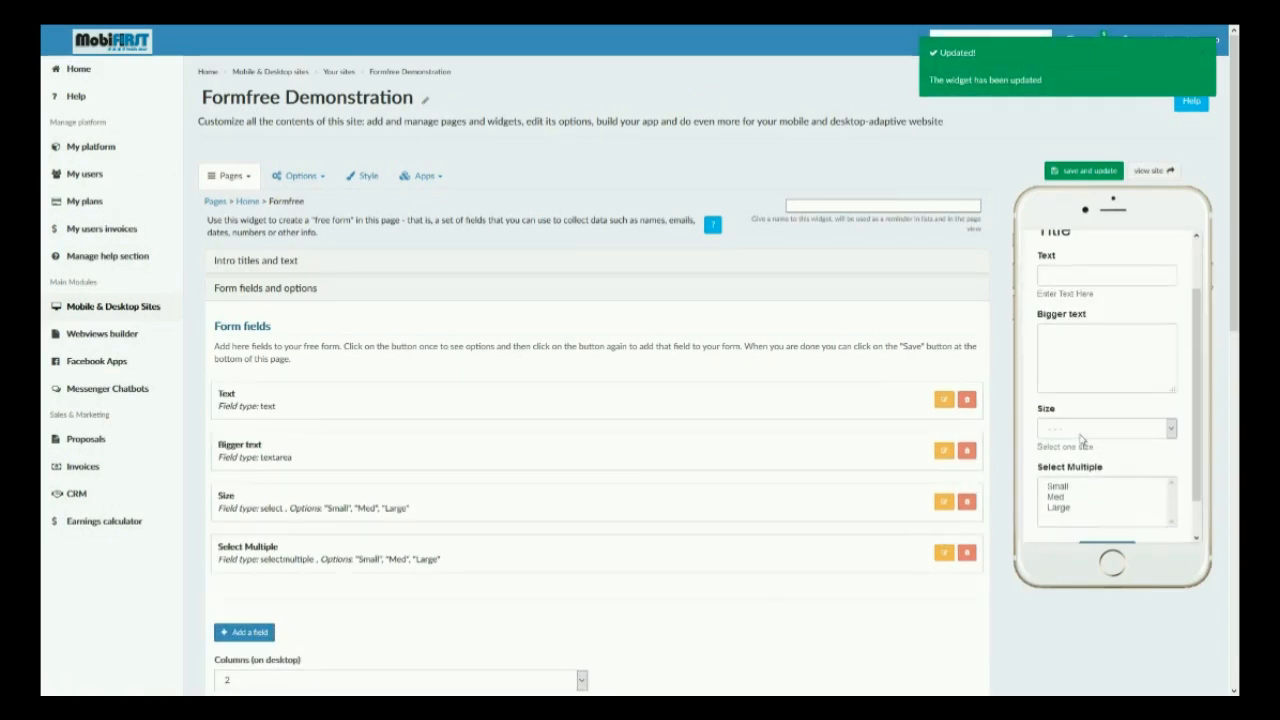
# Test selecting one and several options in the preview form's Select Multiple list.
pyautogui.click(1065, 446)
pyautogui.keyDown('ctrl'); pyautogui.click(1064, 458); pyautogui.keyUp('ctrl')
pyautogui.keyDown('ctrl'); pyautogui.click(1065, 466); pyautogui.keyUp('ctrl')
pyautogui.keyDown('ctrl'); pyautogui.click(1067, 456); pyautogui.keyUp('ctrl')
pyautogui.keyDown('ctrl'); pyautogui.click(1073, 465); pyautogui.keyUp('ctrl')
pyautogui.keyDown('ctrl'); pyautogui.click(1065, 446); pyautogui.keyUp('ctrl')
pyautogui.keyDown('ctrl'); pyautogui.click(1065, 446); pyautogui.keyUp('ctrl')
pyautogui.keyDown('ctrl'); pyautogui.click(1066, 456); pyautogui.keyUp('ctrl')
pyautogui.keyDown('ctrl'); pyautogui.click(1067, 466); pyautogui.keyUp('ctrl')
pyautogui.click(1058, 447)
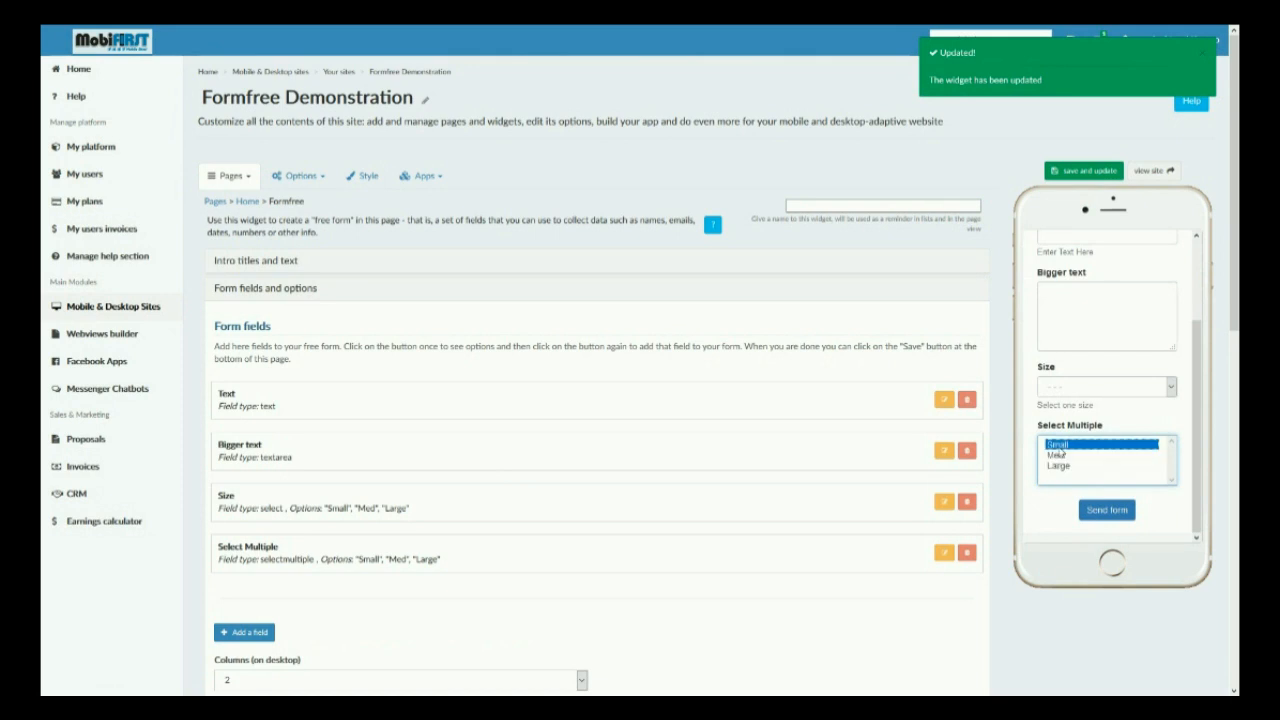
pyautogui.keyDown('shift'); pyautogui.click(1067, 467); pyautogui.keyUp('shift')
pyautogui.click(1067, 446)
pyautogui.click(1067, 457)
pyautogui.click(1068, 466)
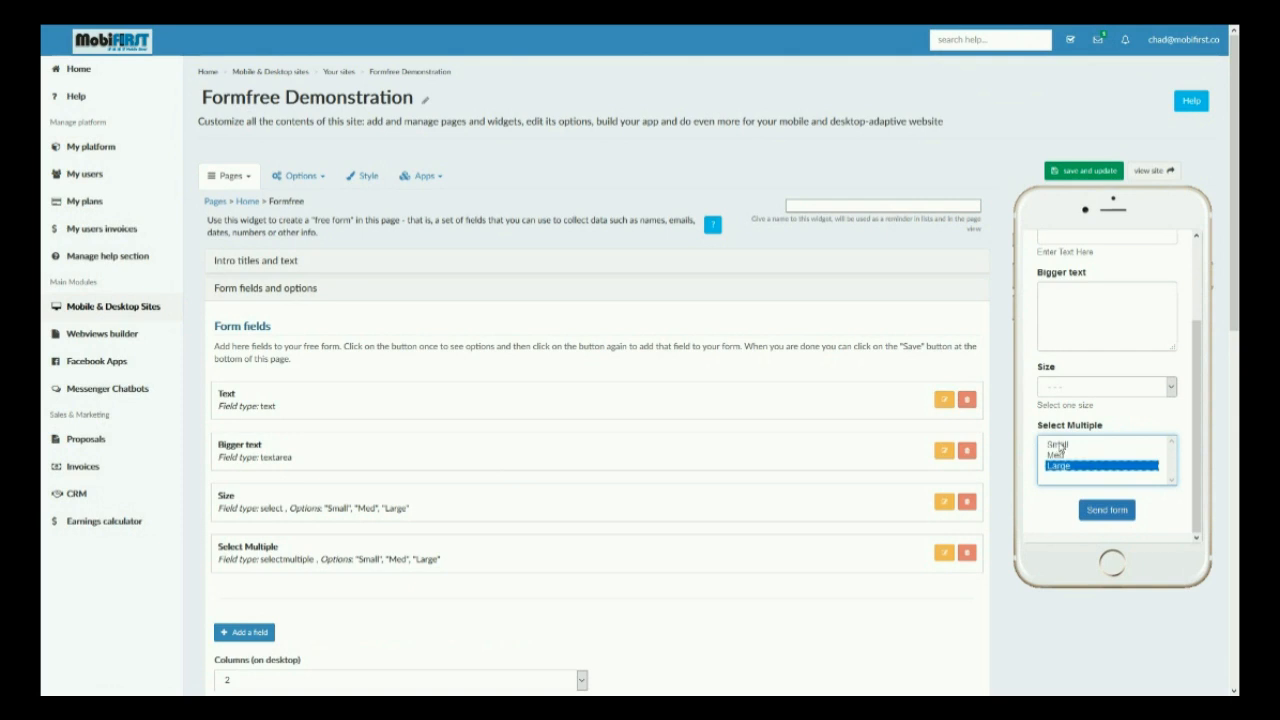
pyautogui.keyDown('shift'); pyautogui.click(1060, 446); pyautogui.keyUp('shift')
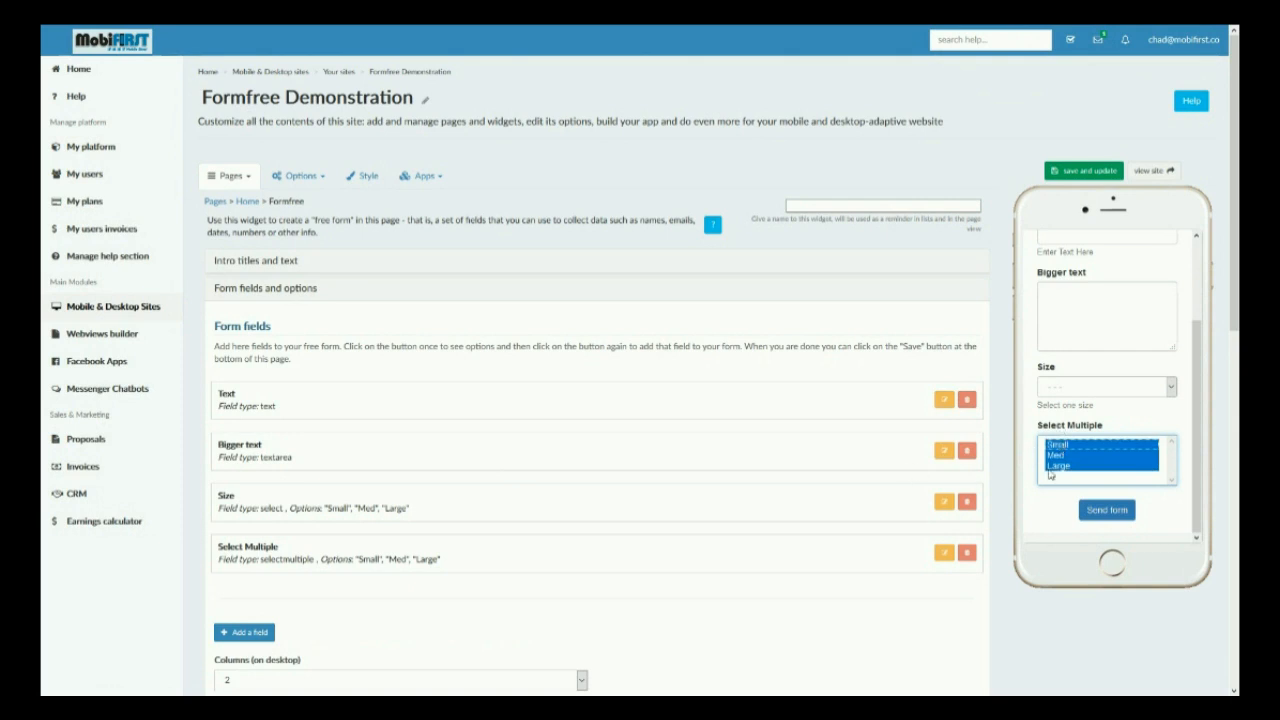
pyautogui.click(1059, 467)
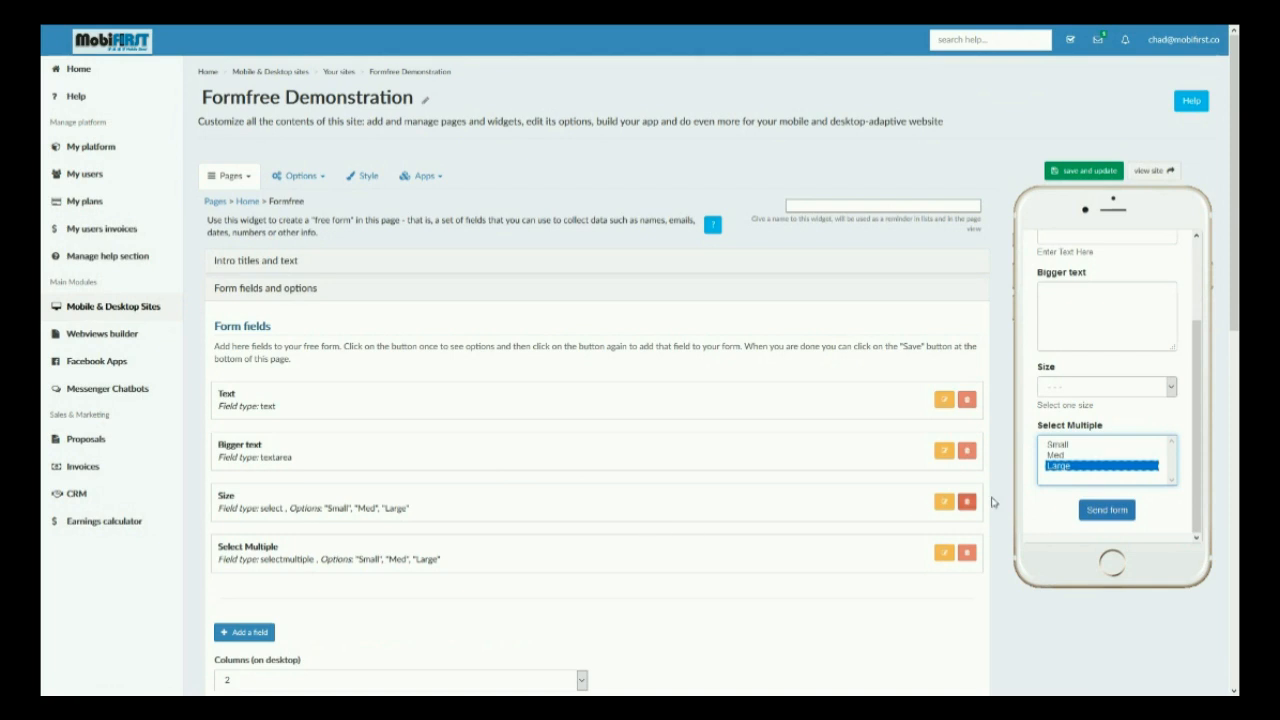
pyautogui.keyDown('shift'); pyautogui.click(1060, 456); pyautogui.keyUp('shift')
pyautogui.keyDown('ctrl'); pyautogui.click(1064, 457); pyautogui.keyUp('ctrl')
pyautogui.keyDown('ctrl'); pyautogui.click(1066, 467); pyautogui.keyUp('ctrl')
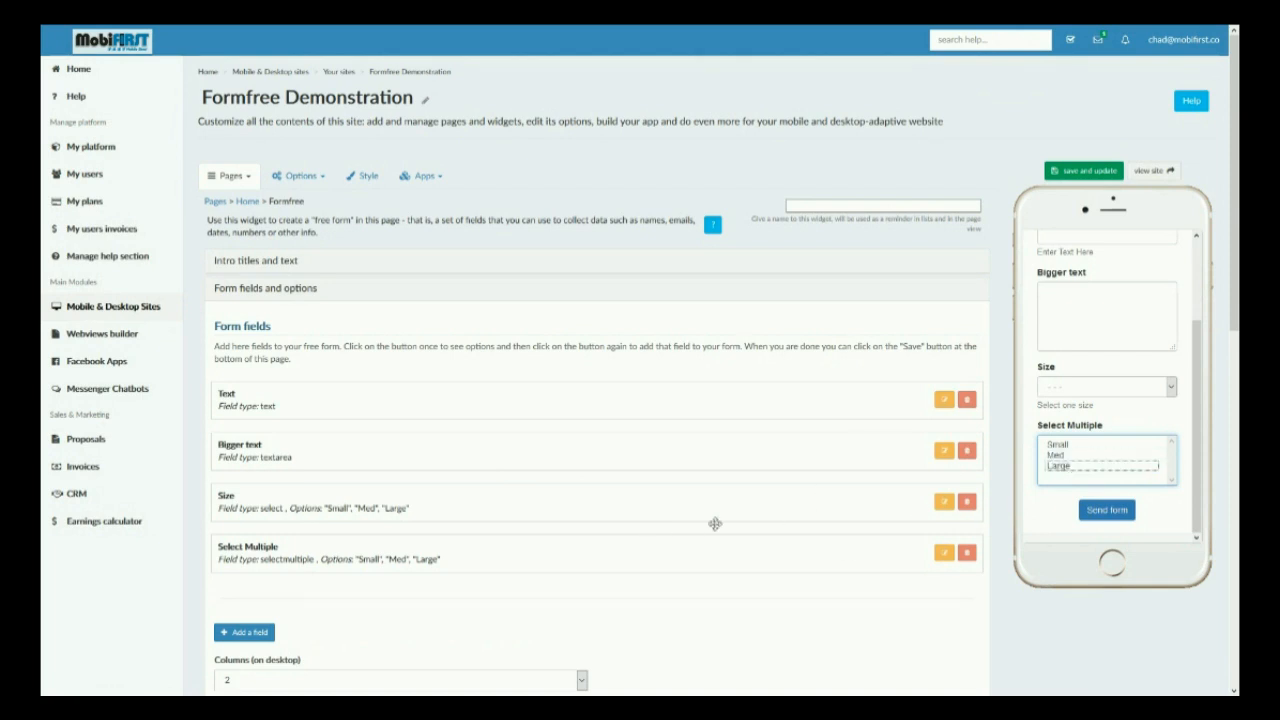
# Add a select (numbers) field labelled Numbers with a start of 1 and save it.
pyautogui.scroll(-2, 770, 526)
pyautogui.click(246, 502)
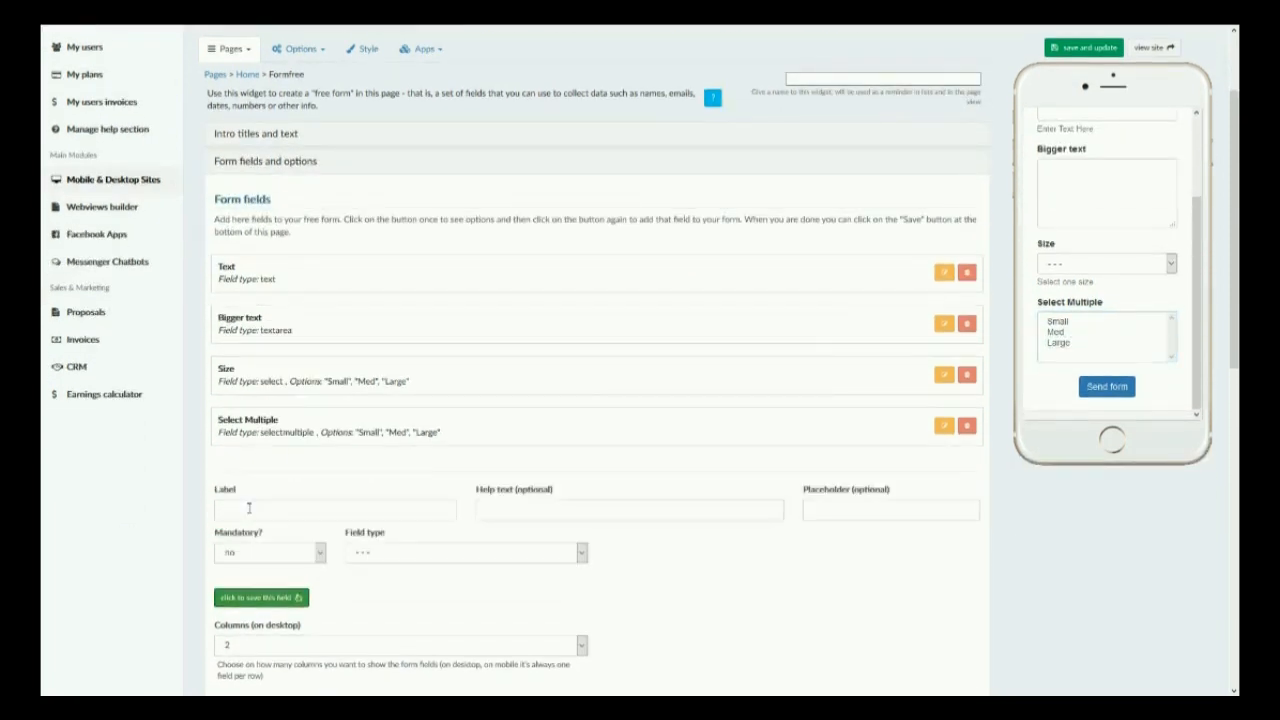
pyautogui.click(383, 550)
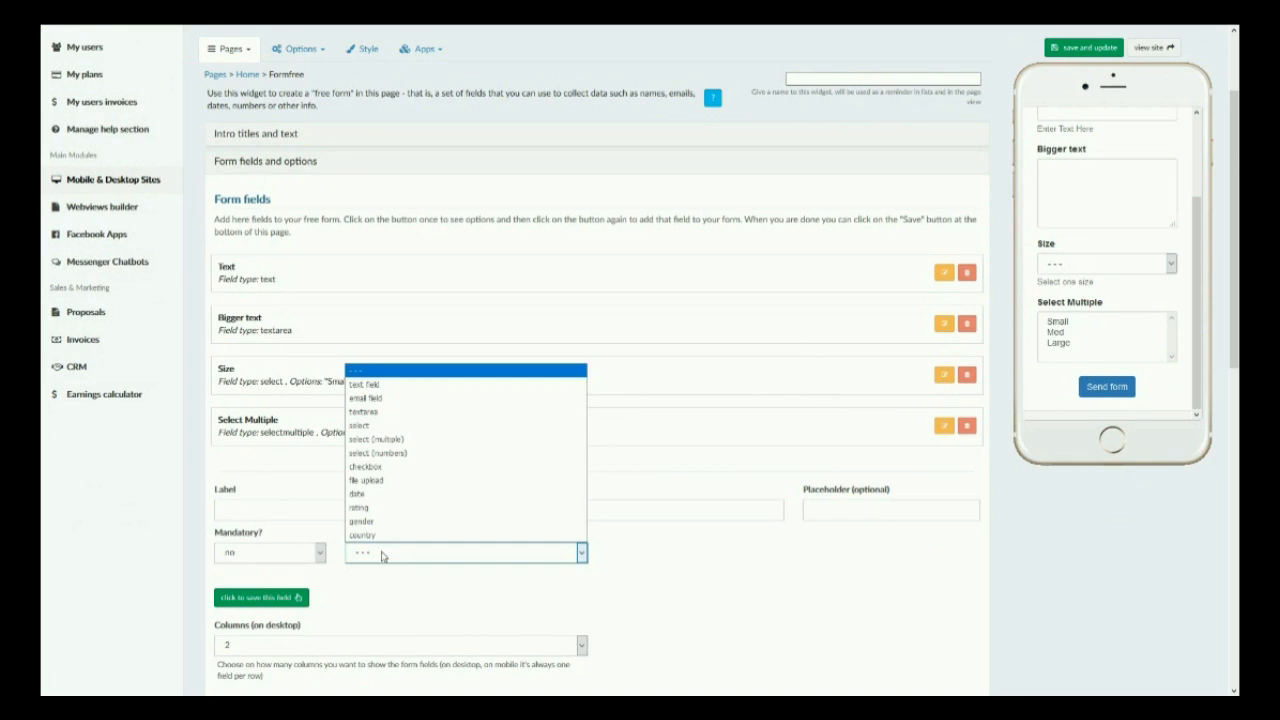
pyautogui.click(376, 454)
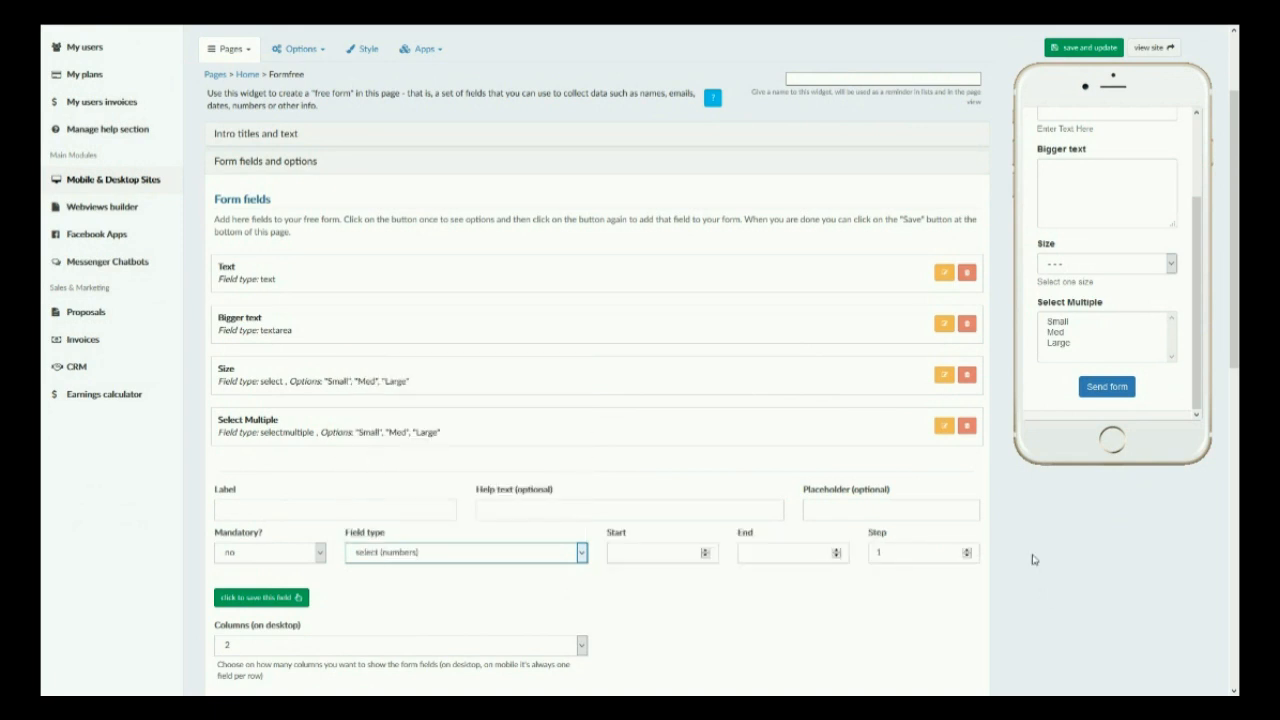
pyautogui.click(420, 512)
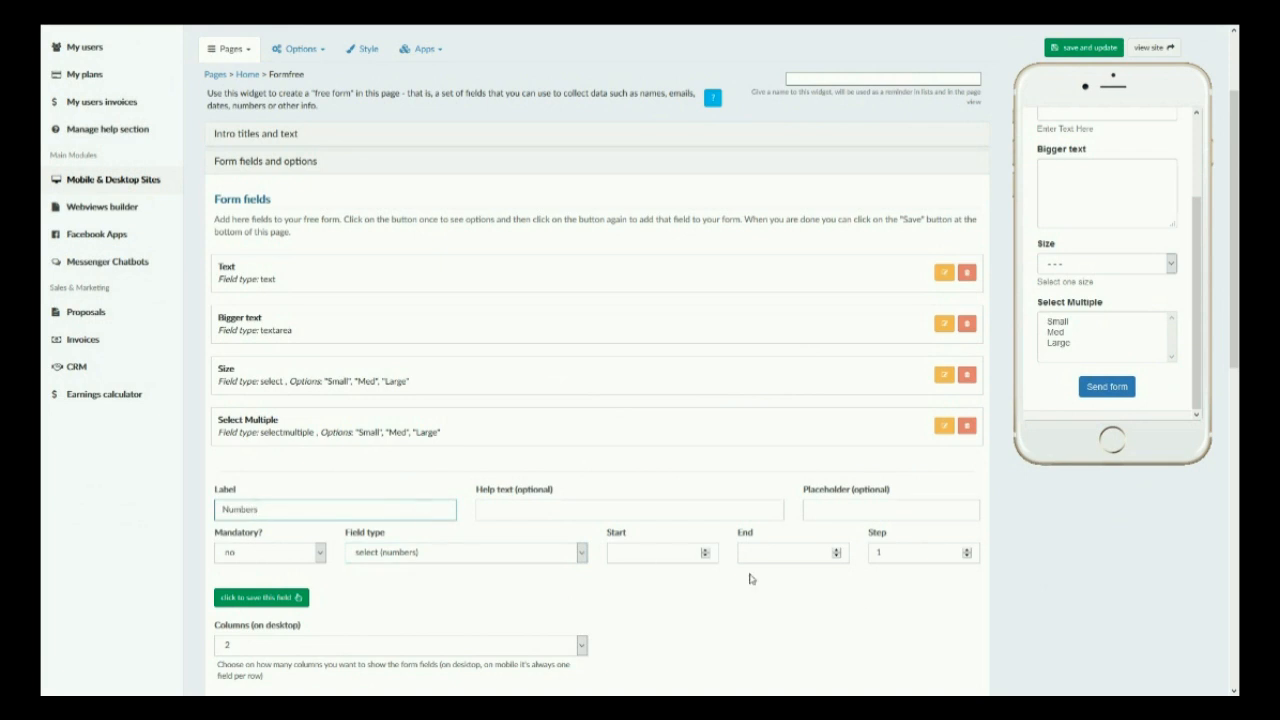
pyautogui.click(684, 557)
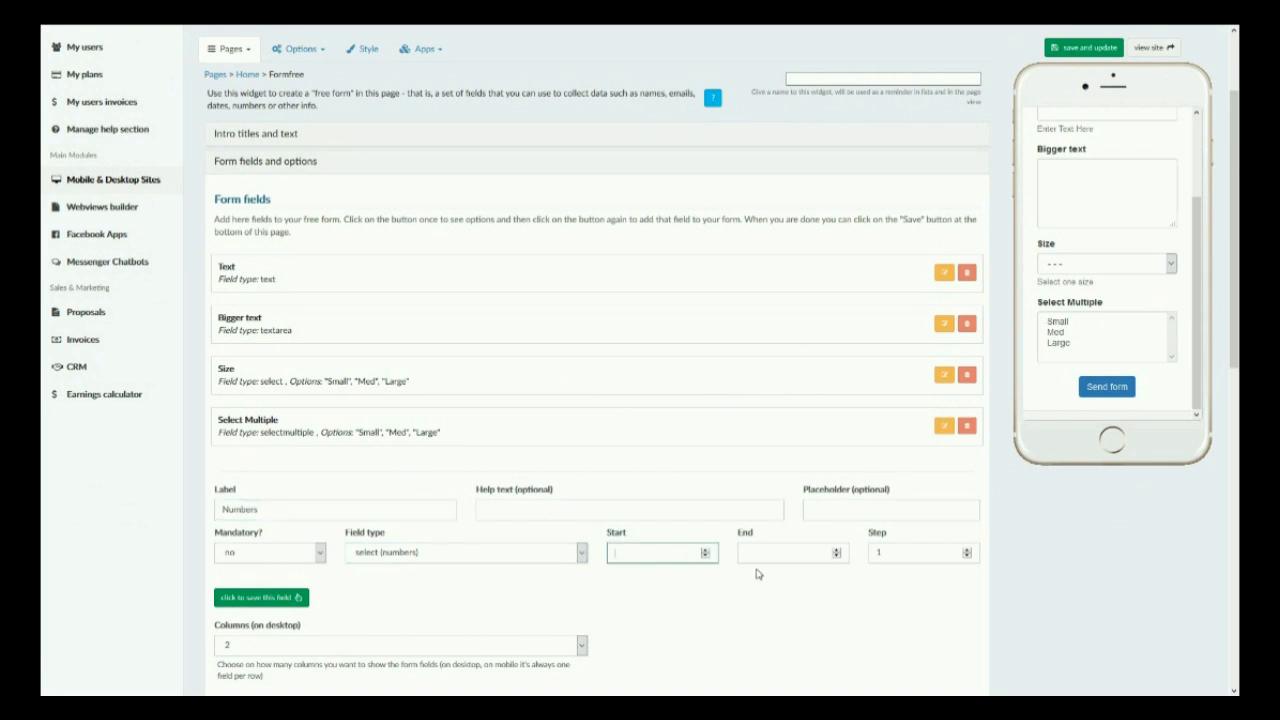
pyautogui.click(704, 549)
pyautogui.click(756, 553)
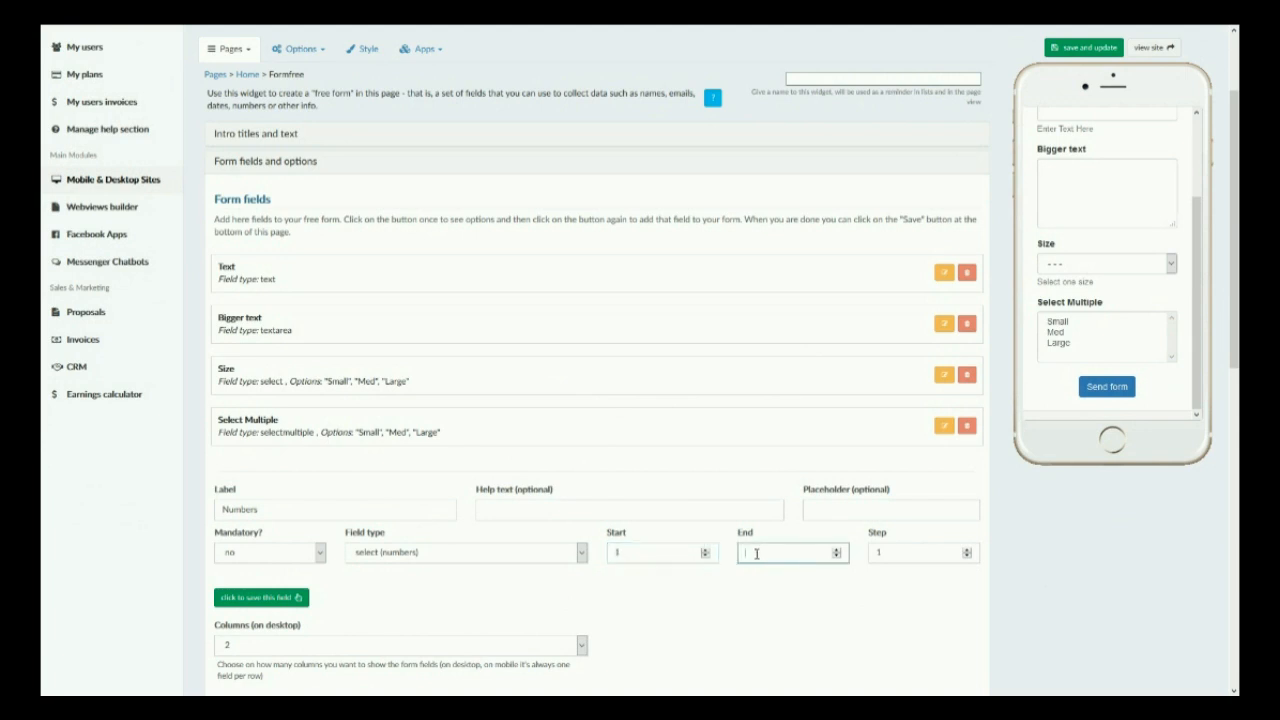
pyautogui.click(240, 598)
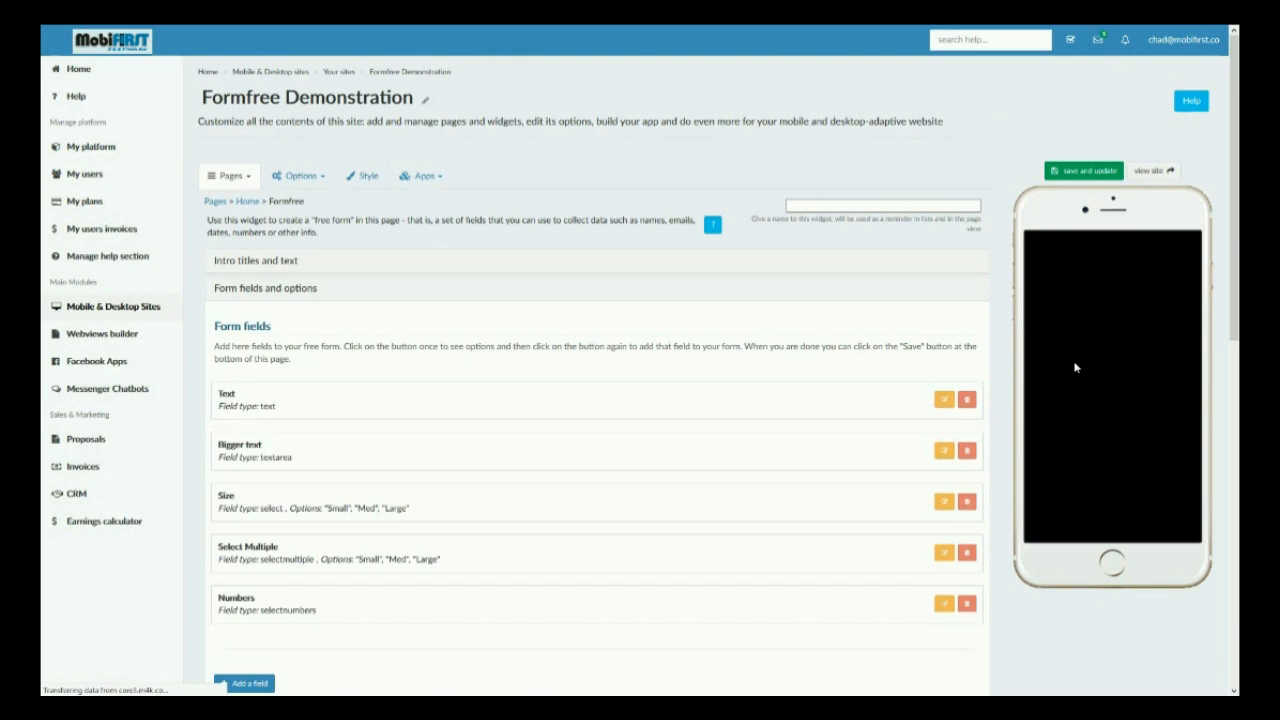
# Add a select (numbers) field labelled Skip with start 1, end 50 and step 3, and save it.
pyautogui.click(1106, 475)
pyautogui.scroll(-3, 1081, 393)
pyautogui.click(982, 597)
pyautogui.scroll(-2, 184, 535)
pyautogui.click(243, 556)
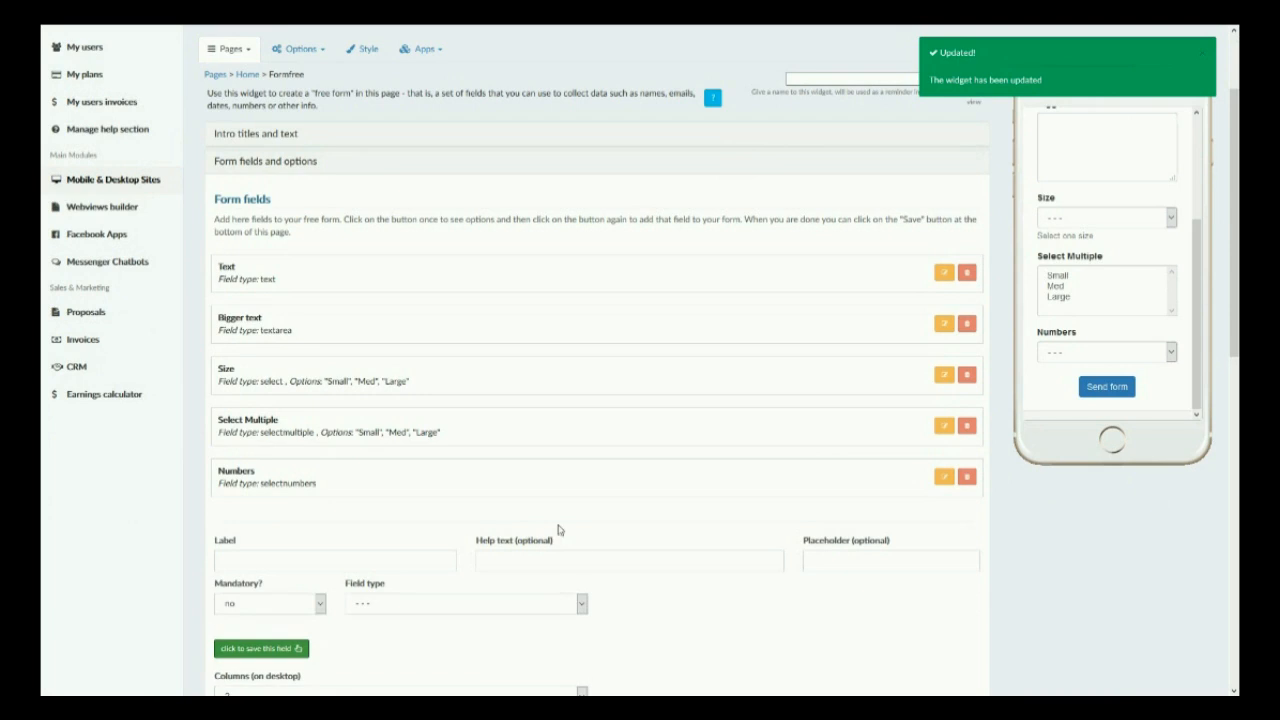
pyautogui.click(578, 603)
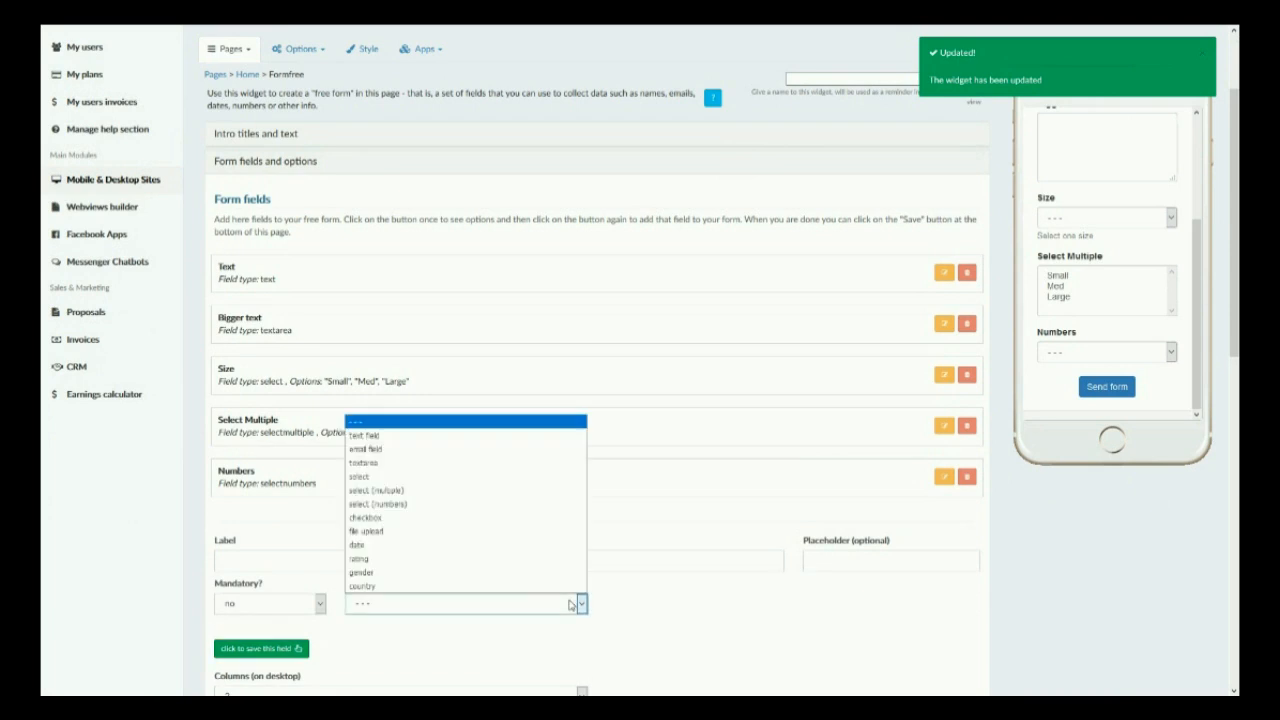
pyautogui.click(476, 506)
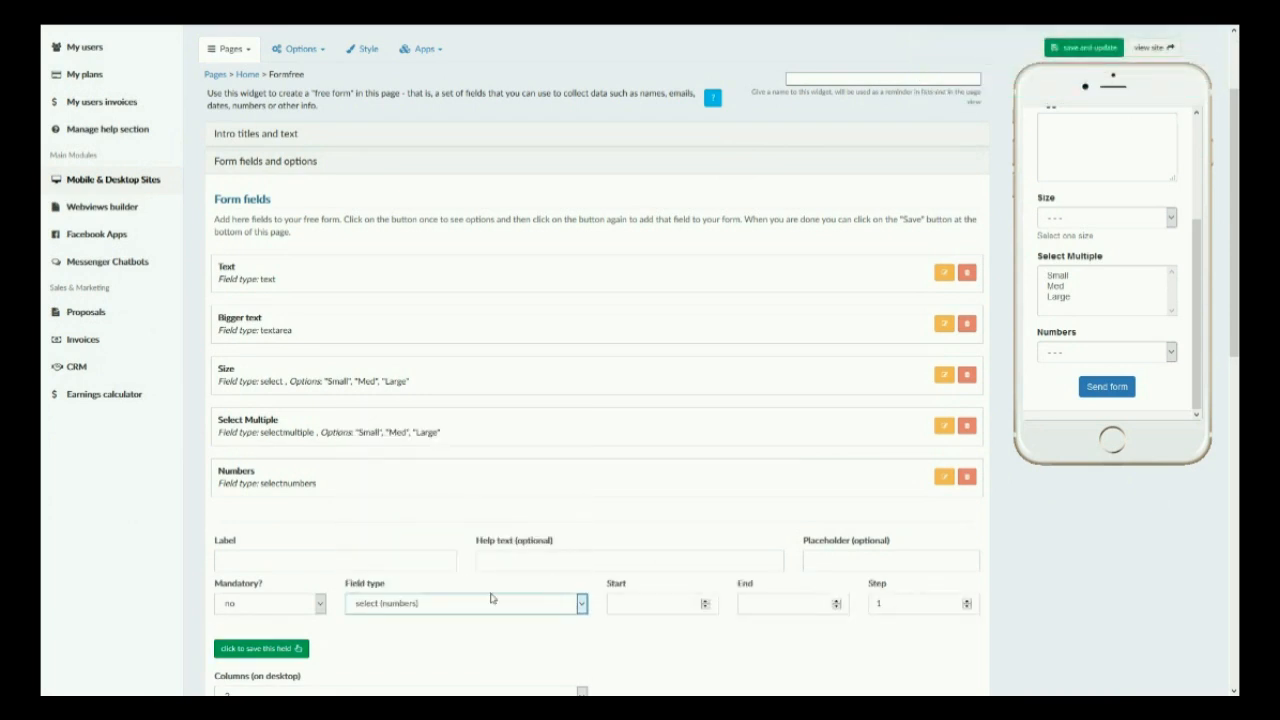
pyautogui.click(399, 566)
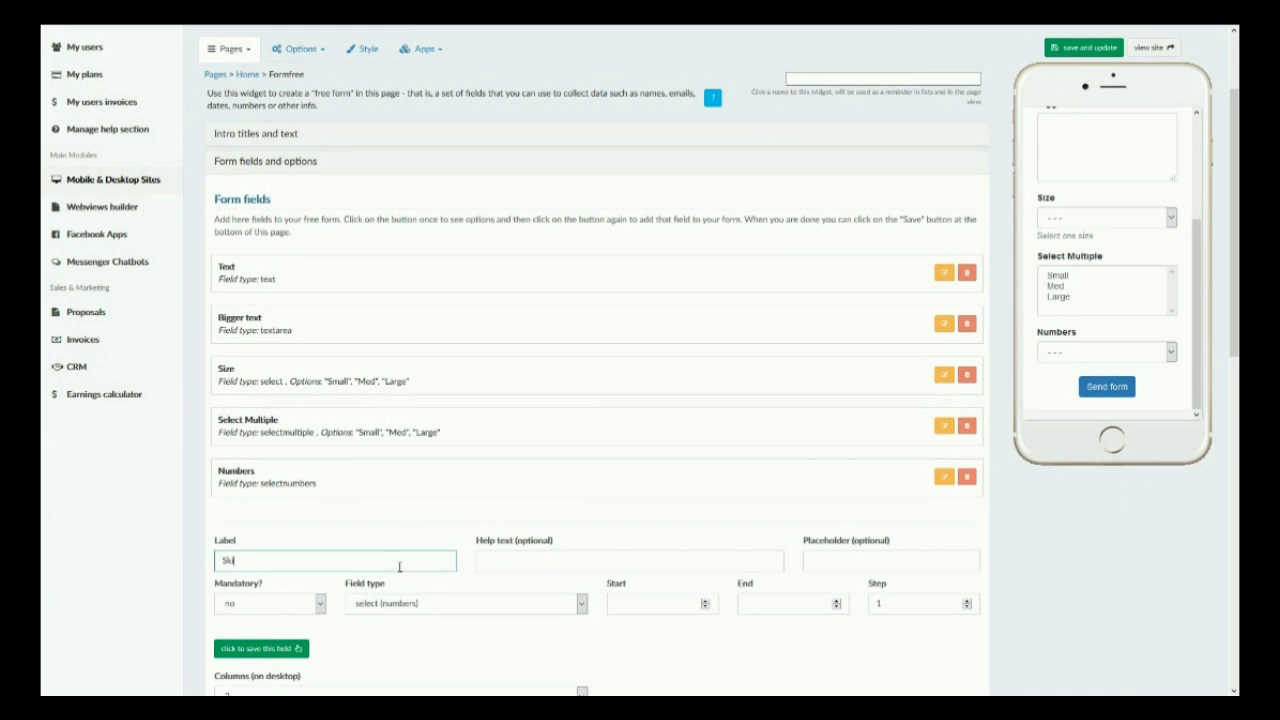
pyautogui.click(572, 566)
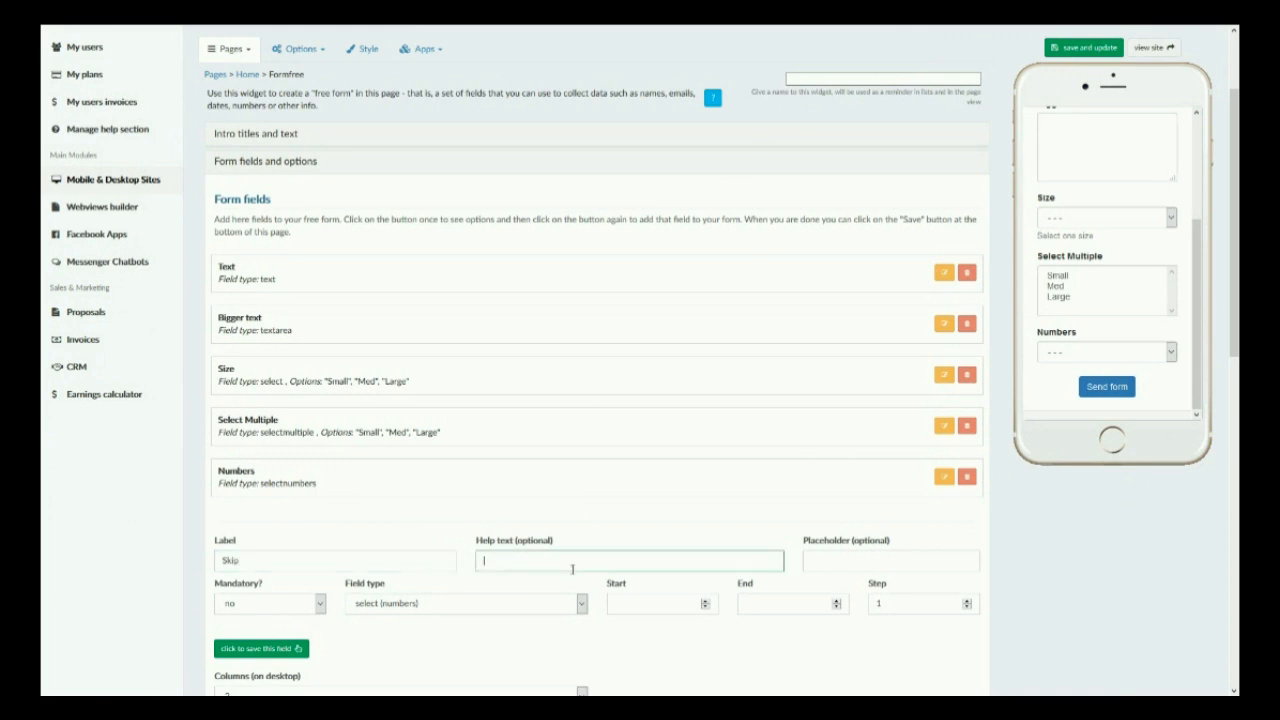
pyautogui.click(672, 605)
pyautogui.write('1')
pyautogui.click(770, 608)
pyautogui.write('50')
pyautogui.click(900, 607)
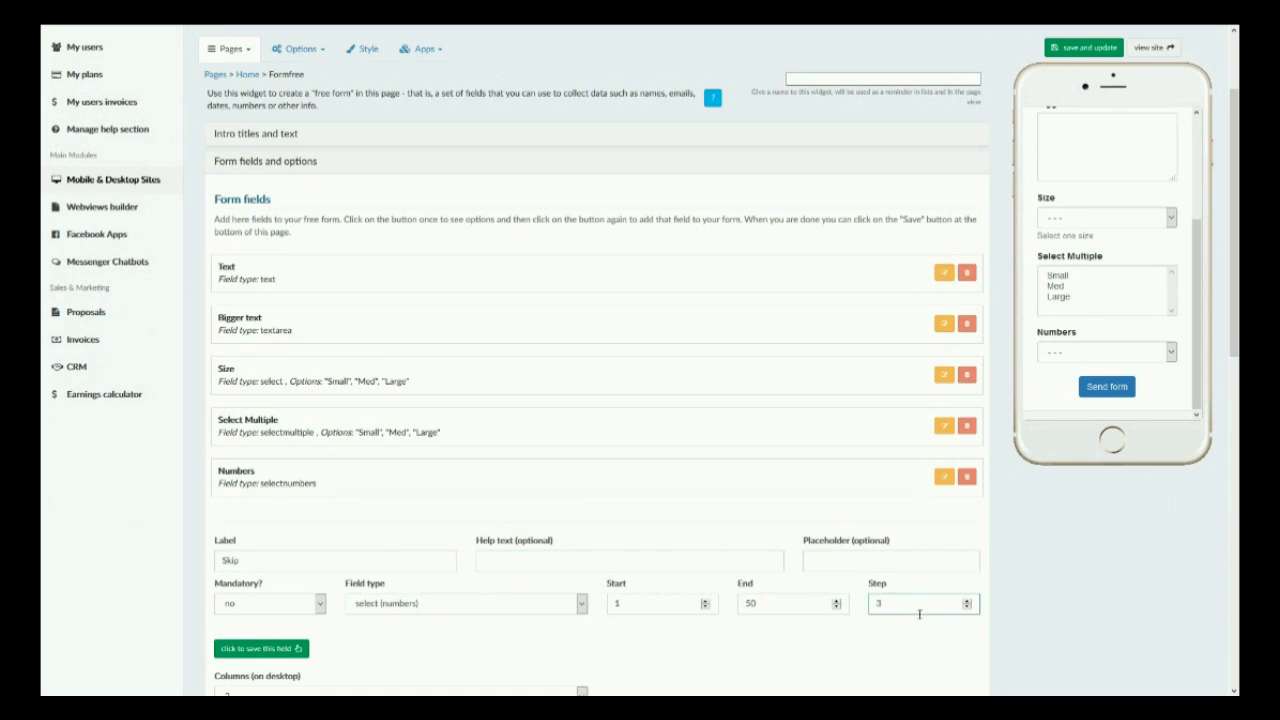
pyautogui.click(289, 650)
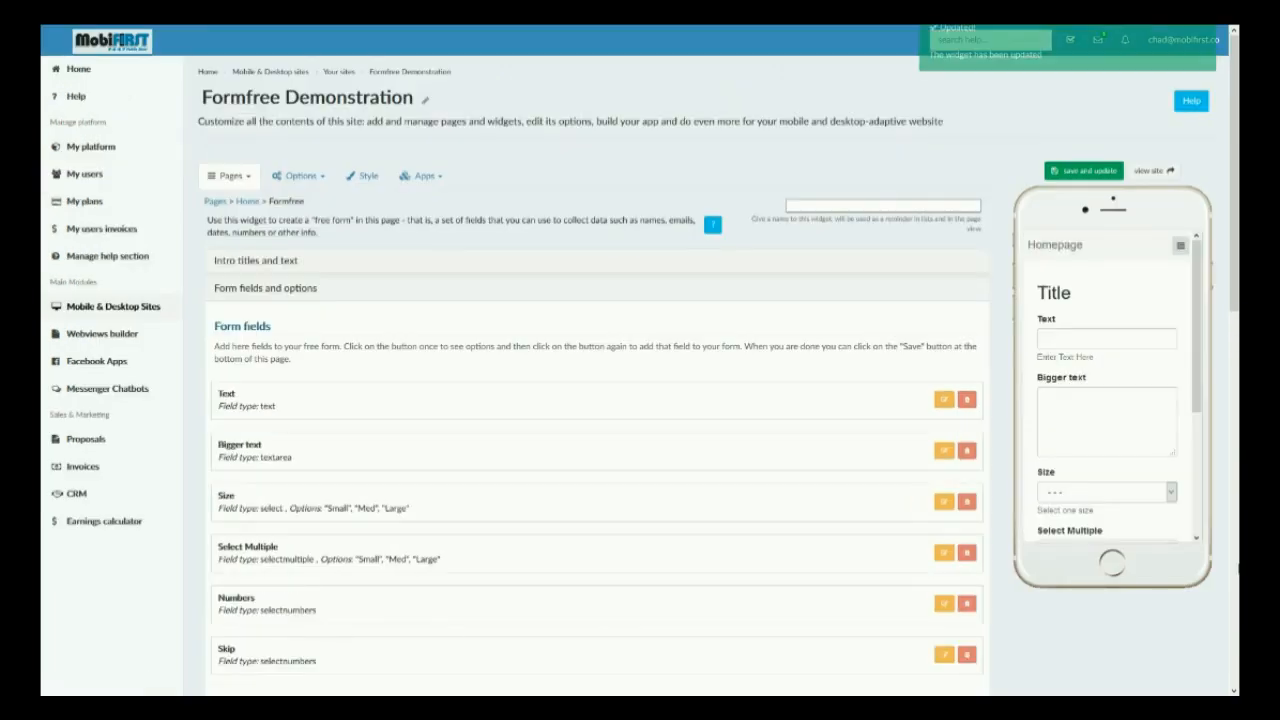
# Open the preview form's Skip dropdown to check its number options.
pyautogui.scroll(-3, 978, 427)
pyautogui.scroll(-2, 1100, 380)
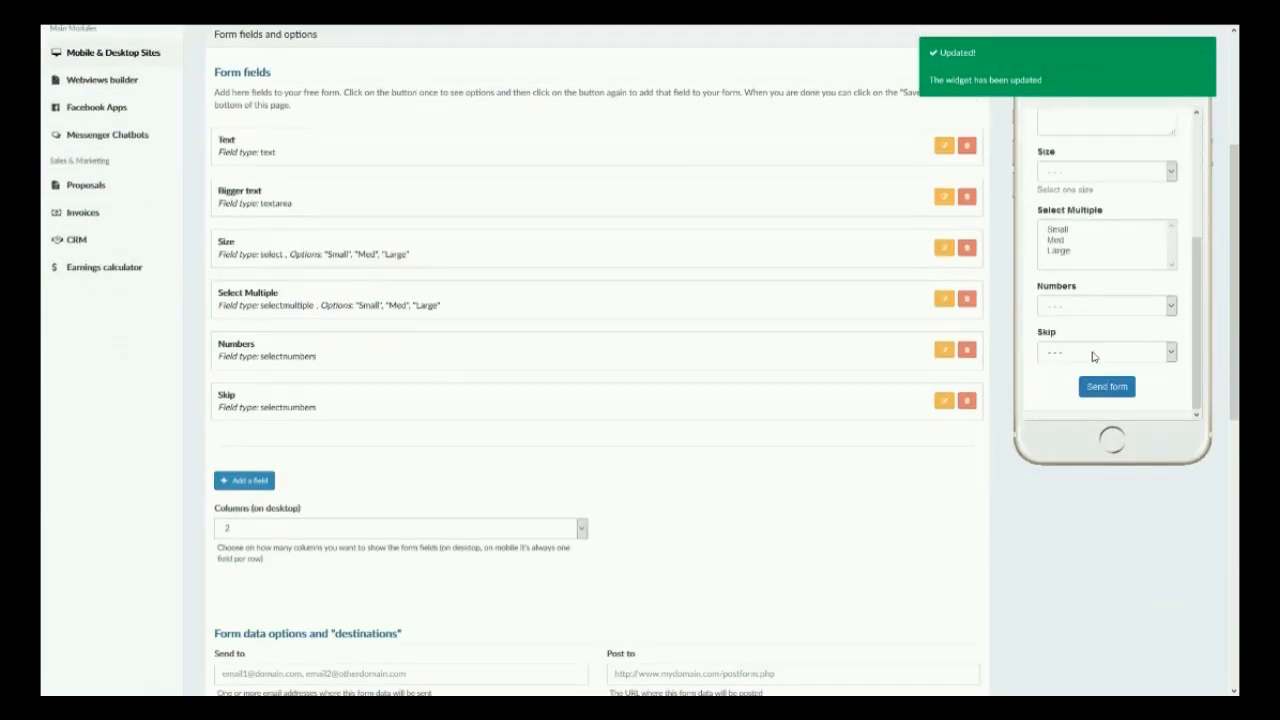
pyautogui.click(1100, 352)
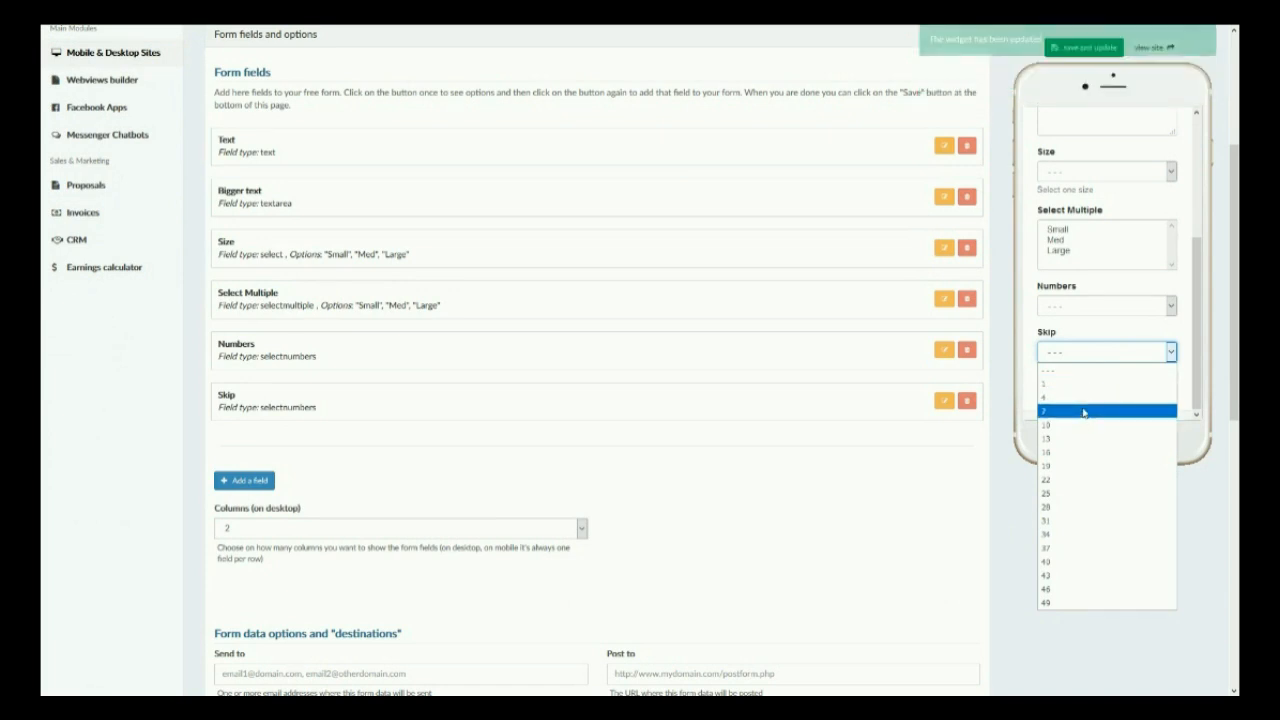
pyautogui.click(770, 447)
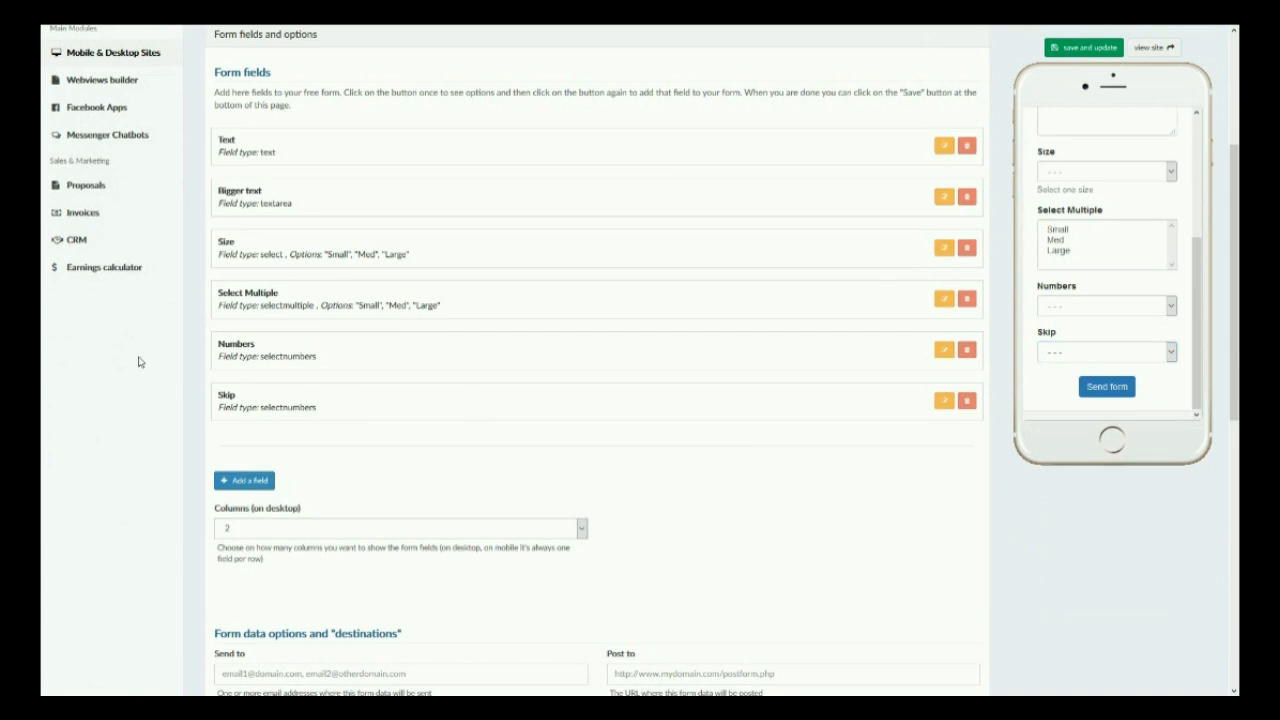
# Add a checkbox field labelled Check and save it.
pyautogui.scroll(3, 366, 411)
pyautogui.scroll(-1, 323, 506)
pyautogui.click(246, 607)
pyautogui.scroll(-1, 290, 580)
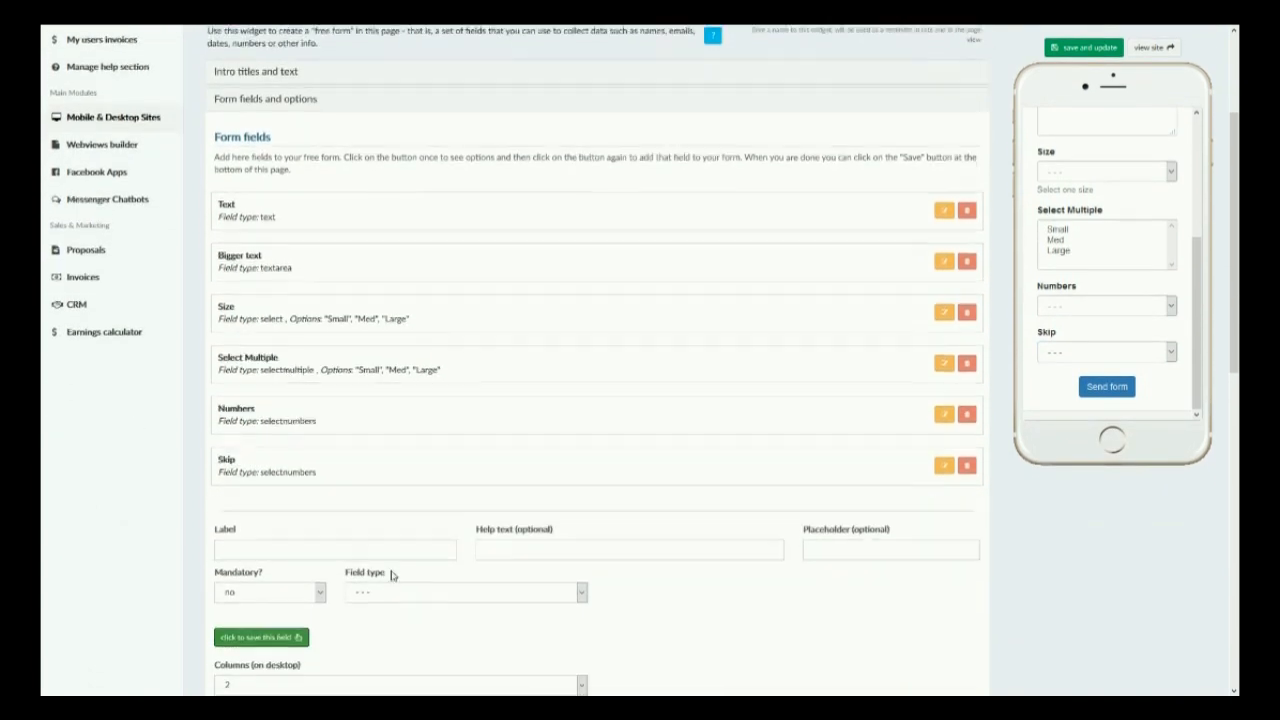
pyautogui.click(440, 594)
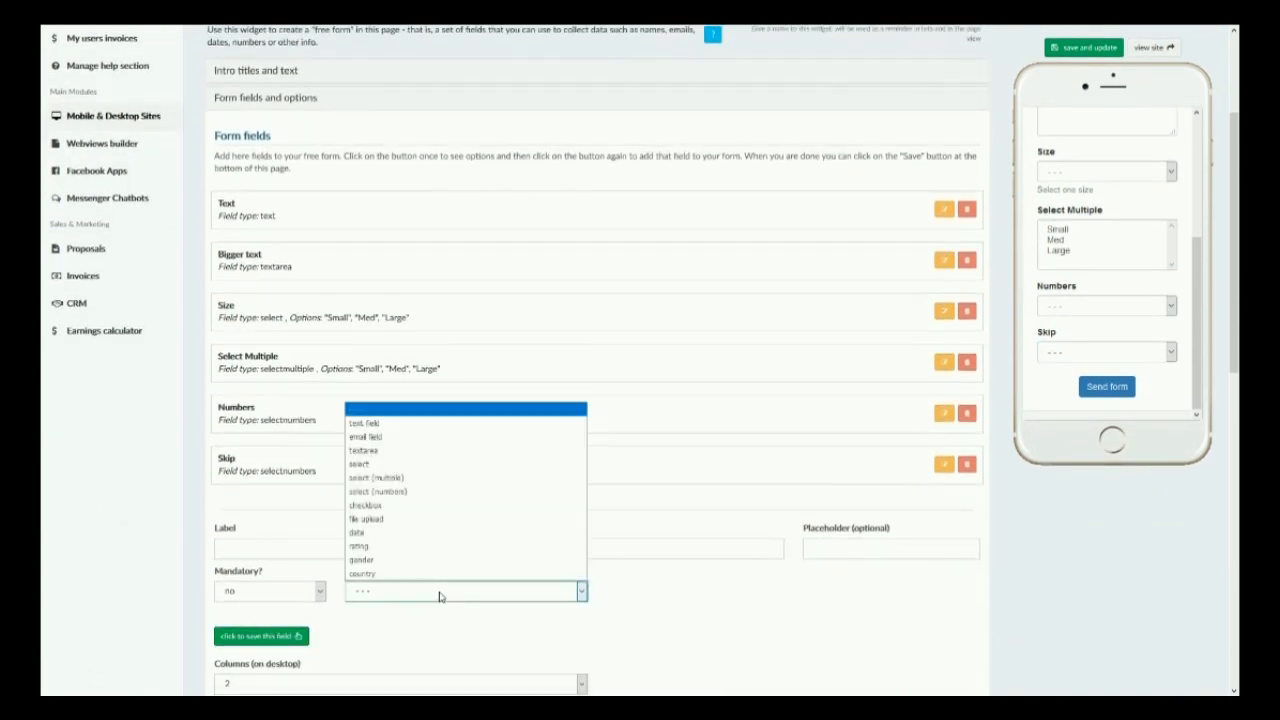
pyautogui.click(388, 506)
pyautogui.click(339, 545)
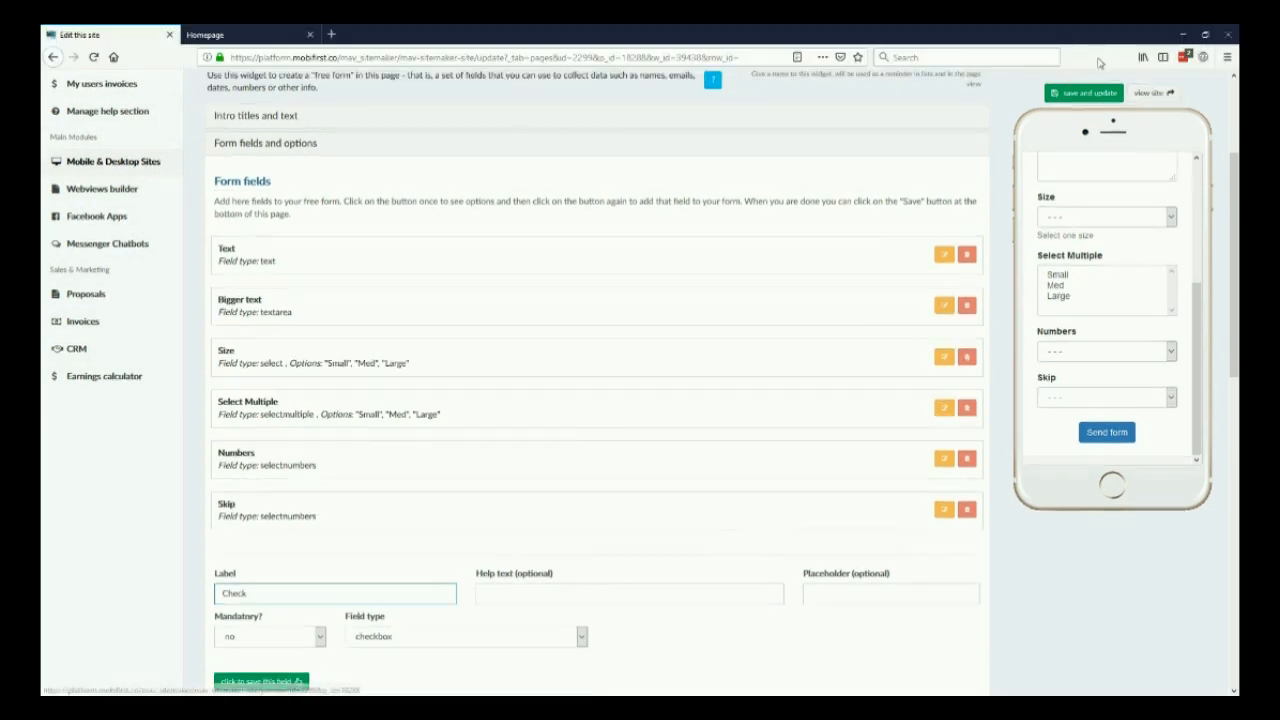
pyautogui.click(1085, 48)
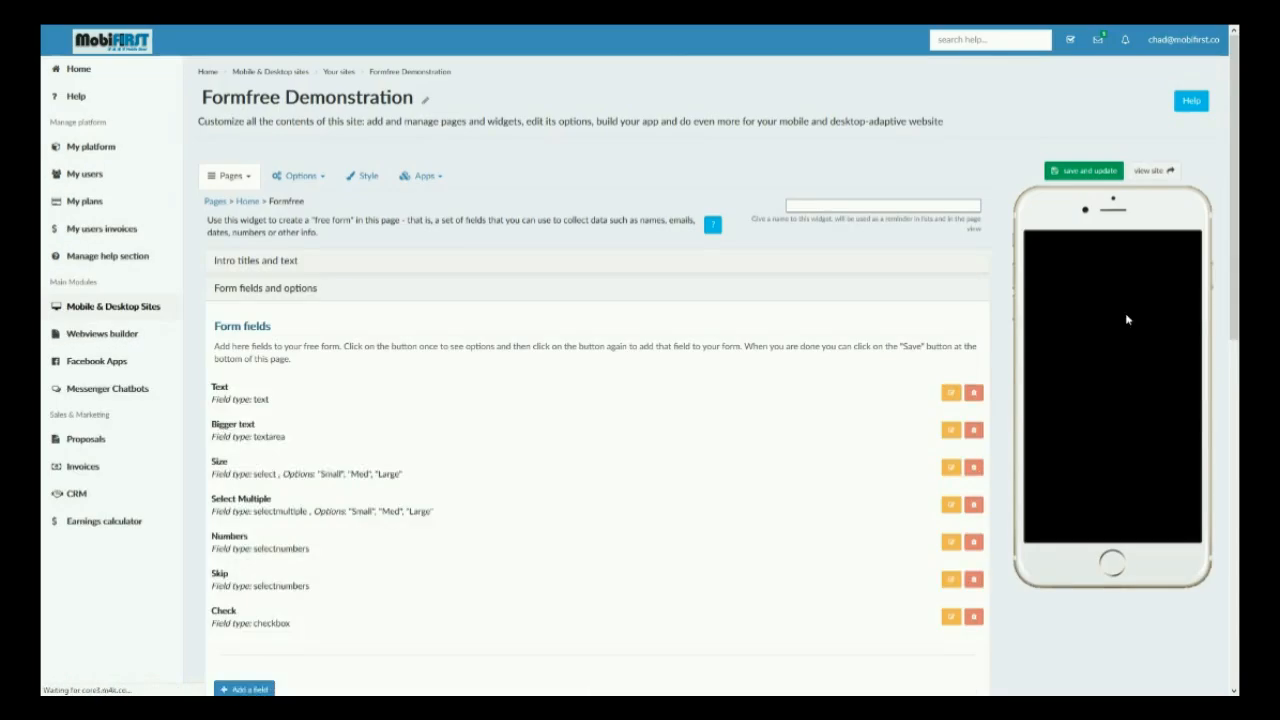
pyautogui.scroll(-4, 1120, 437)
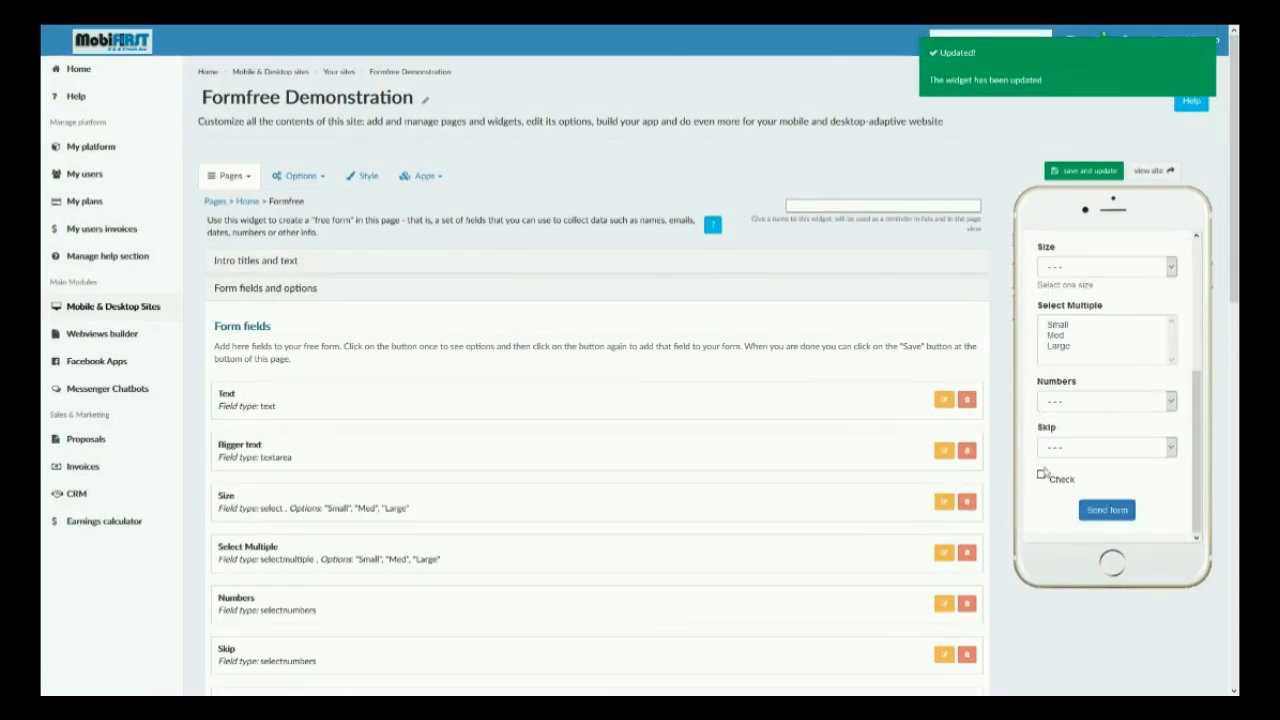
pyautogui.scroll(-3, 225, 489)
# Add a file upload field labelled Upload here and save it.
pyautogui.click(232, 466)
pyautogui.click(559, 519)
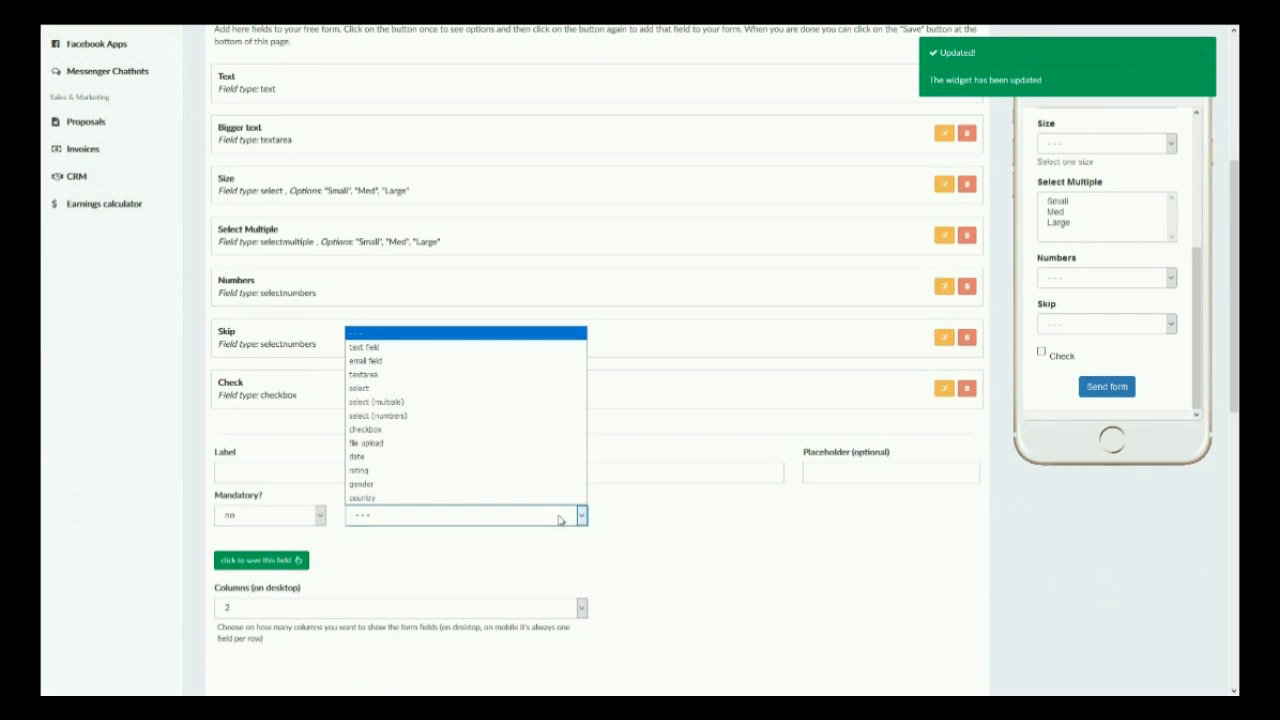
pyautogui.click(462, 443)
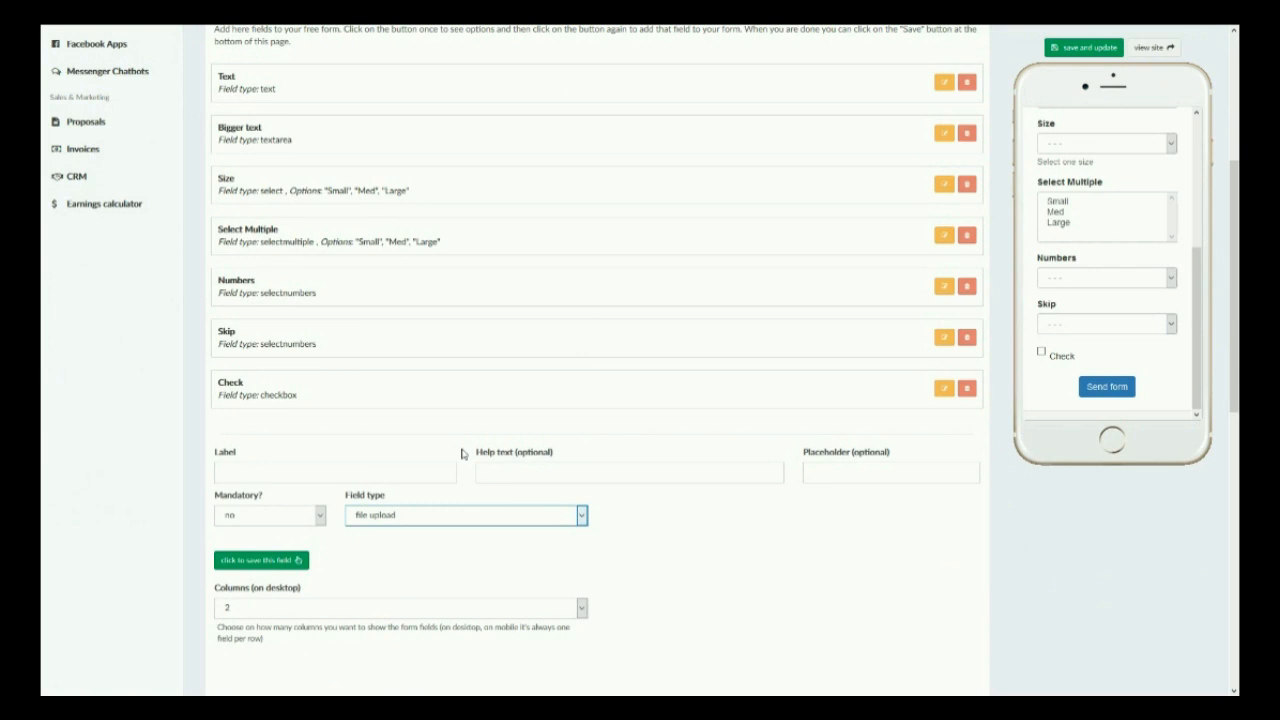
pyautogui.click(364, 464)
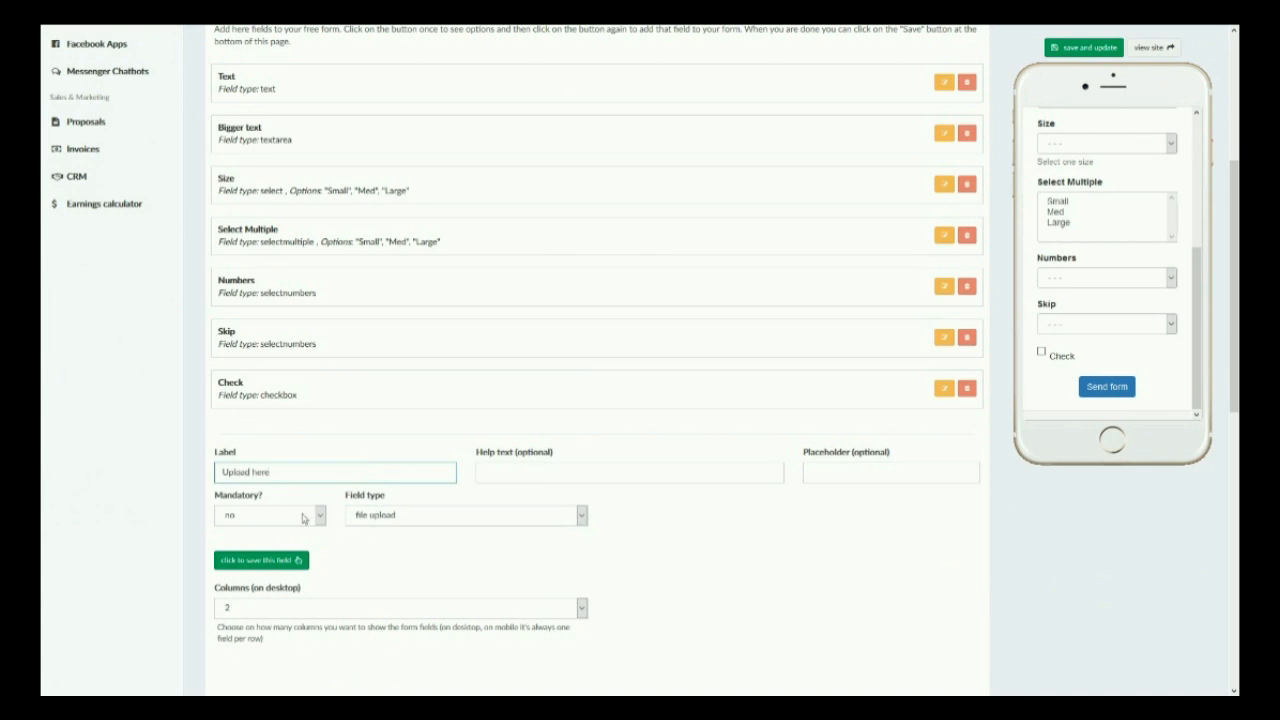
pyautogui.click(268, 563)
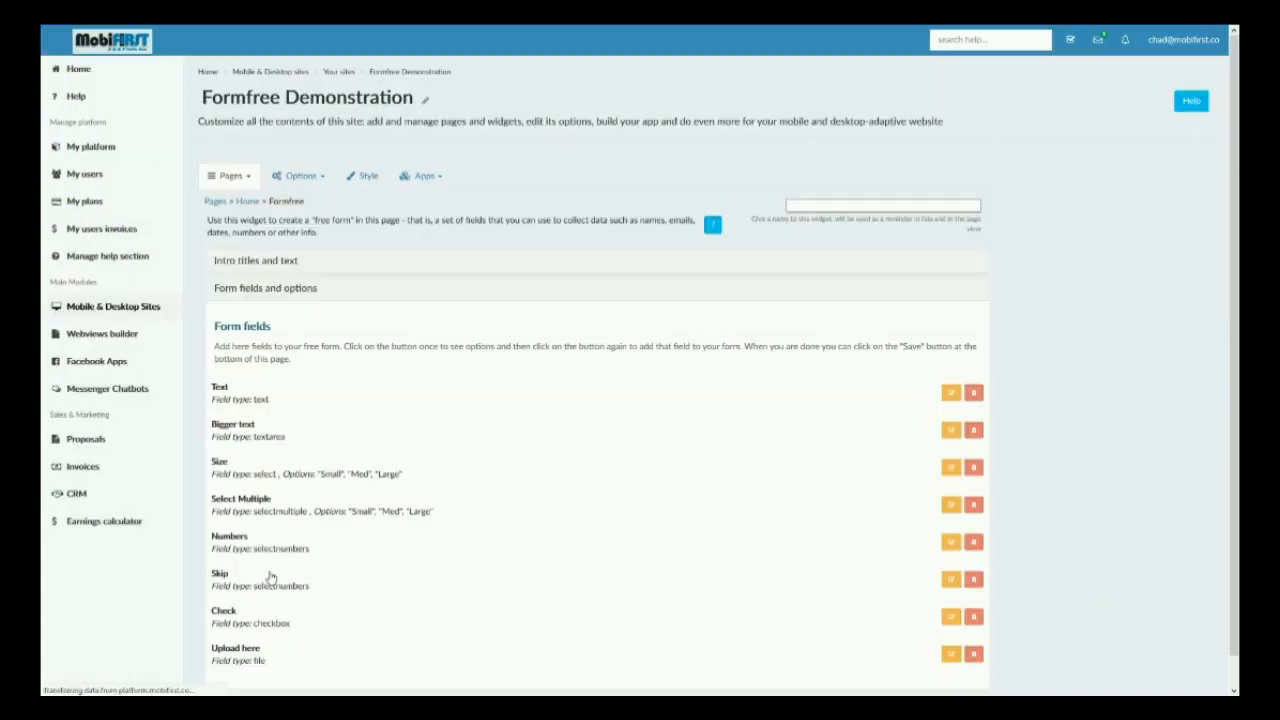
# Test the preview form's file upload field by opening its file picker and closing it.
pyautogui.scroll(-3, 1106, 380)
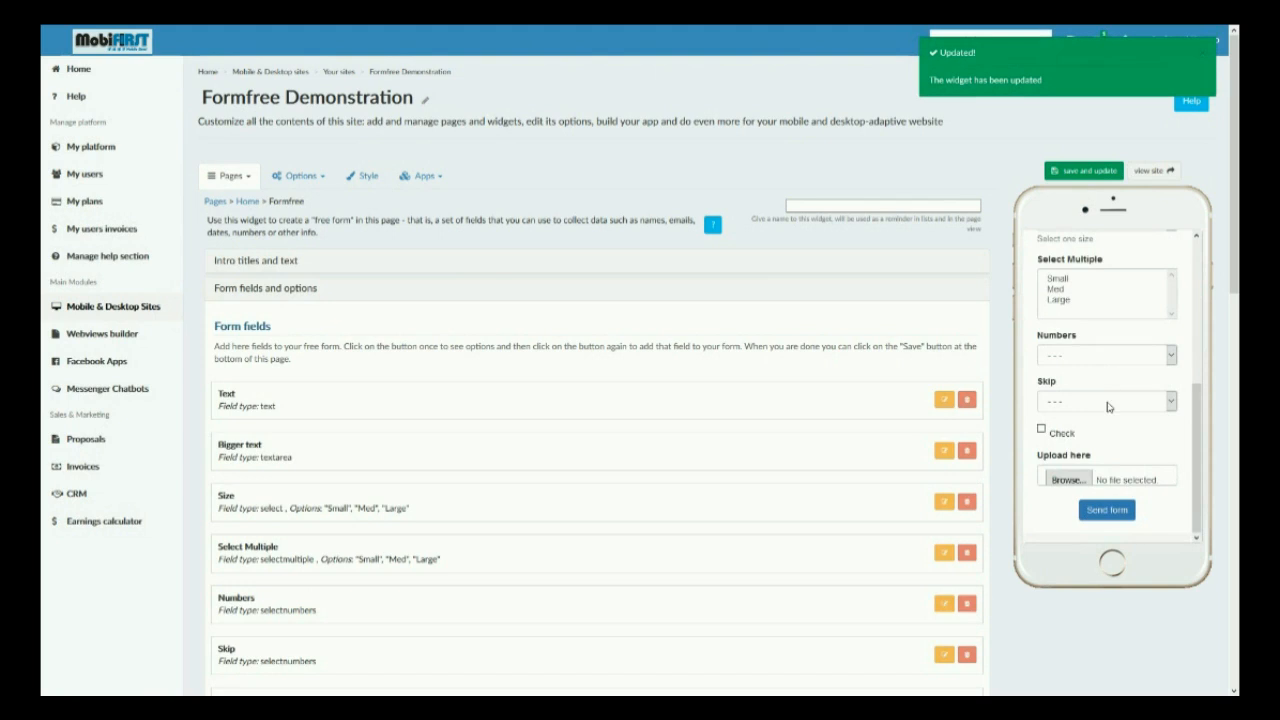
pyautogui.click(1066, 481)
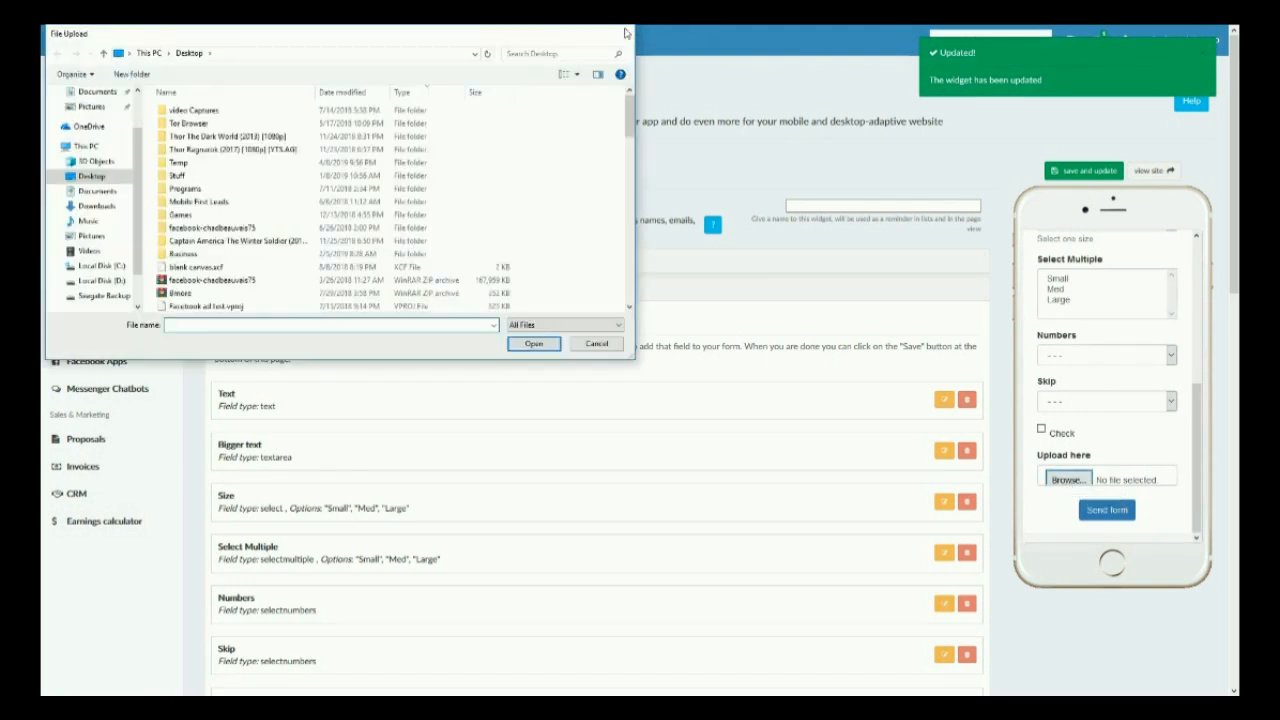
pyautogui.click(625, 33)
# Add a new field of type date and set its only-future-dates option to yes.
pyautogui.scroll(-7, 520, 450)
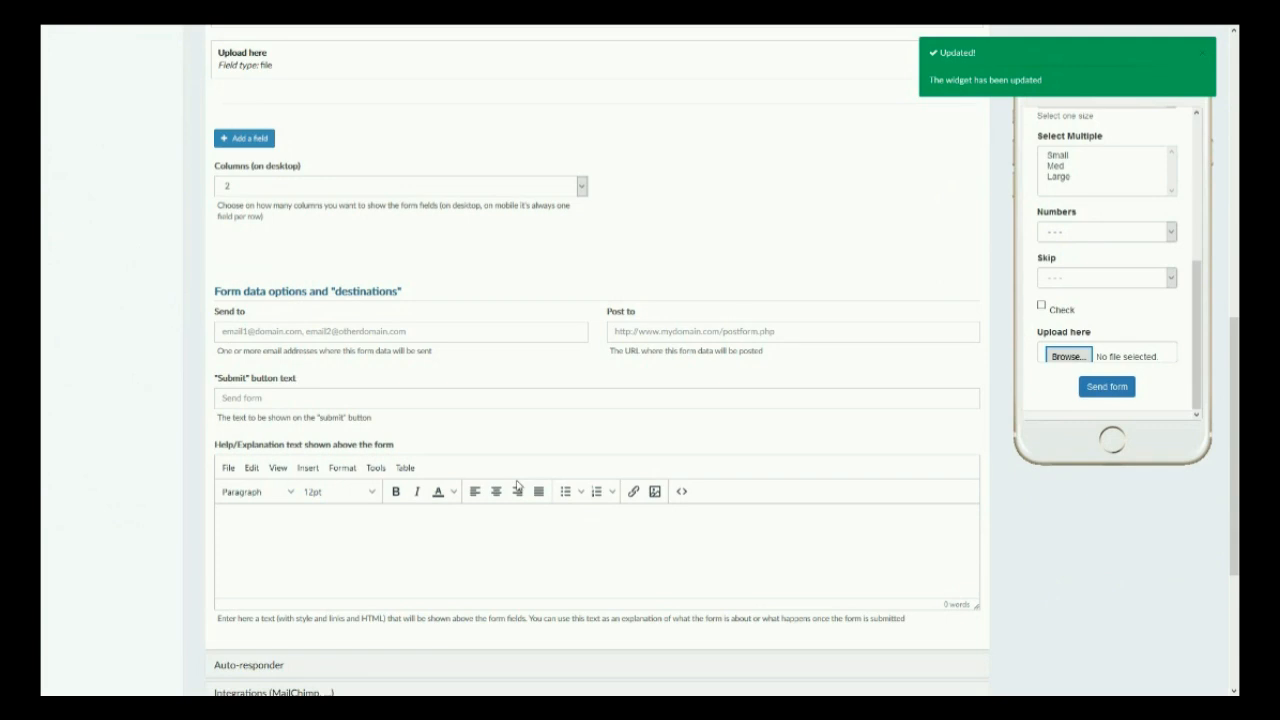
pyautogui.scroll(-2, 517, 485)
pyautogui.scroll(5, 517, 485)
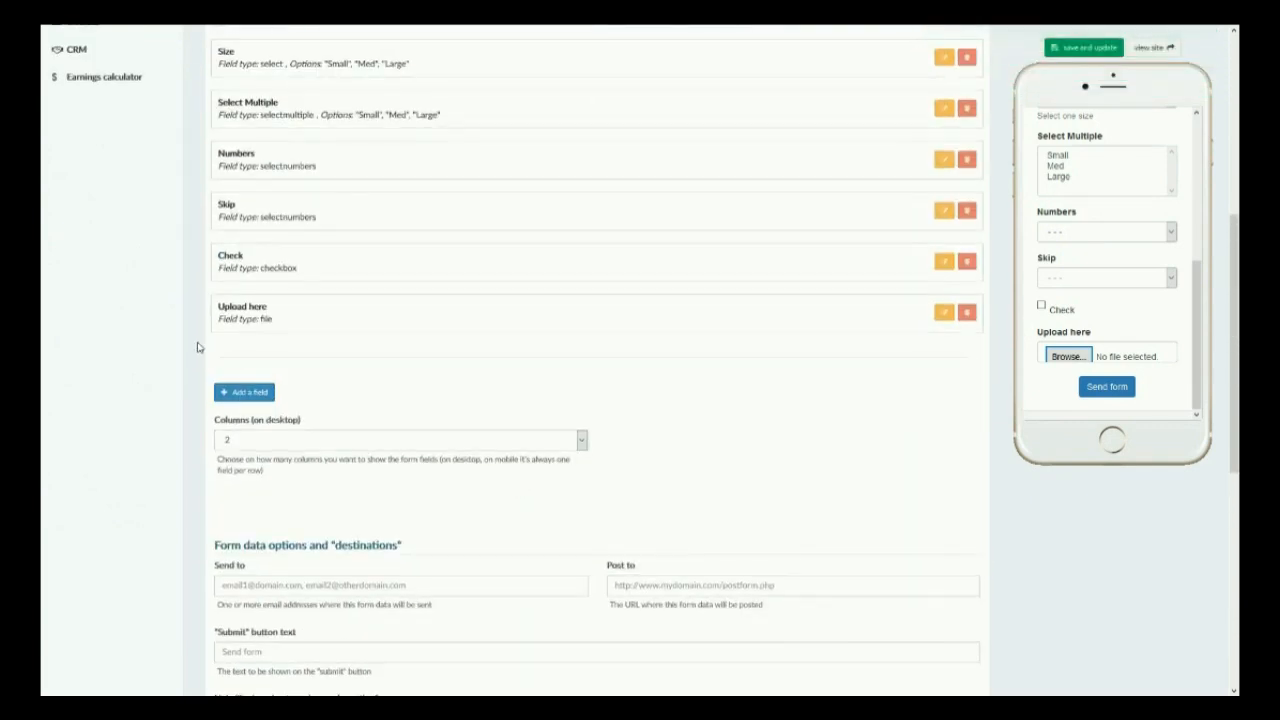
pyautogui.click(245, 392)
pyautogui.click(491, 441)
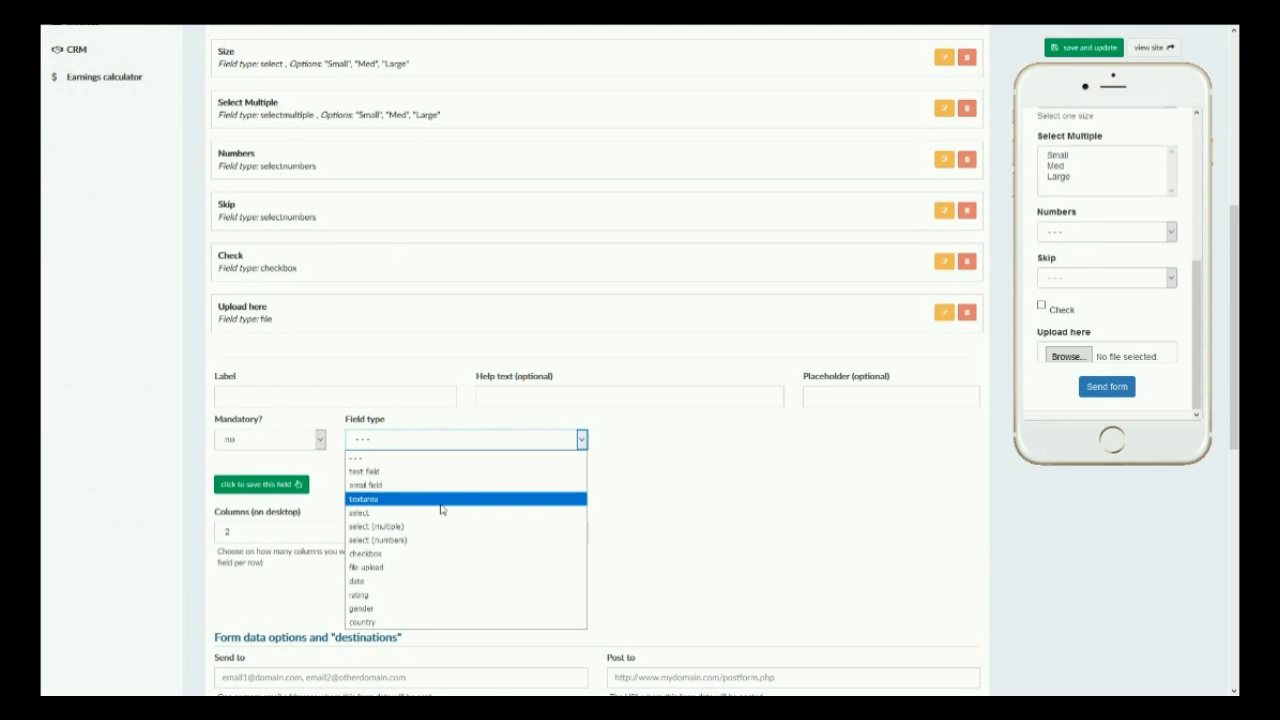
pyautogui.click(372, 581)
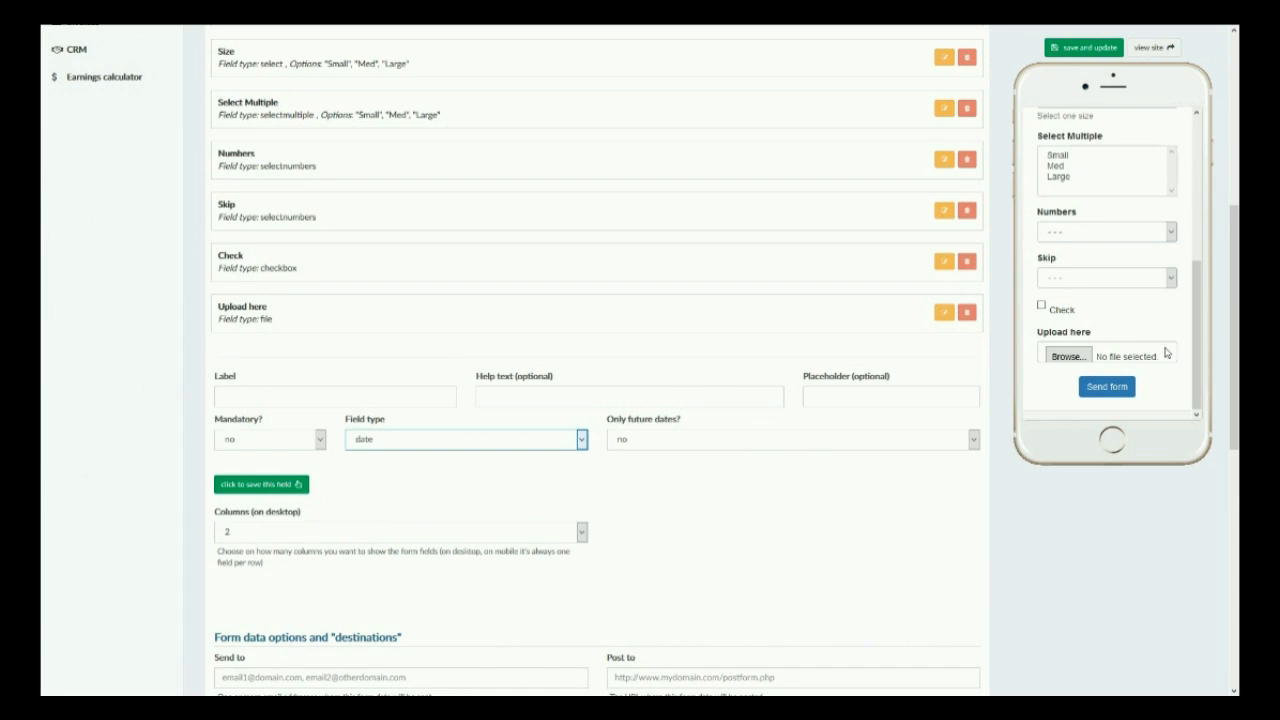
pyautogui.click(744, 439)
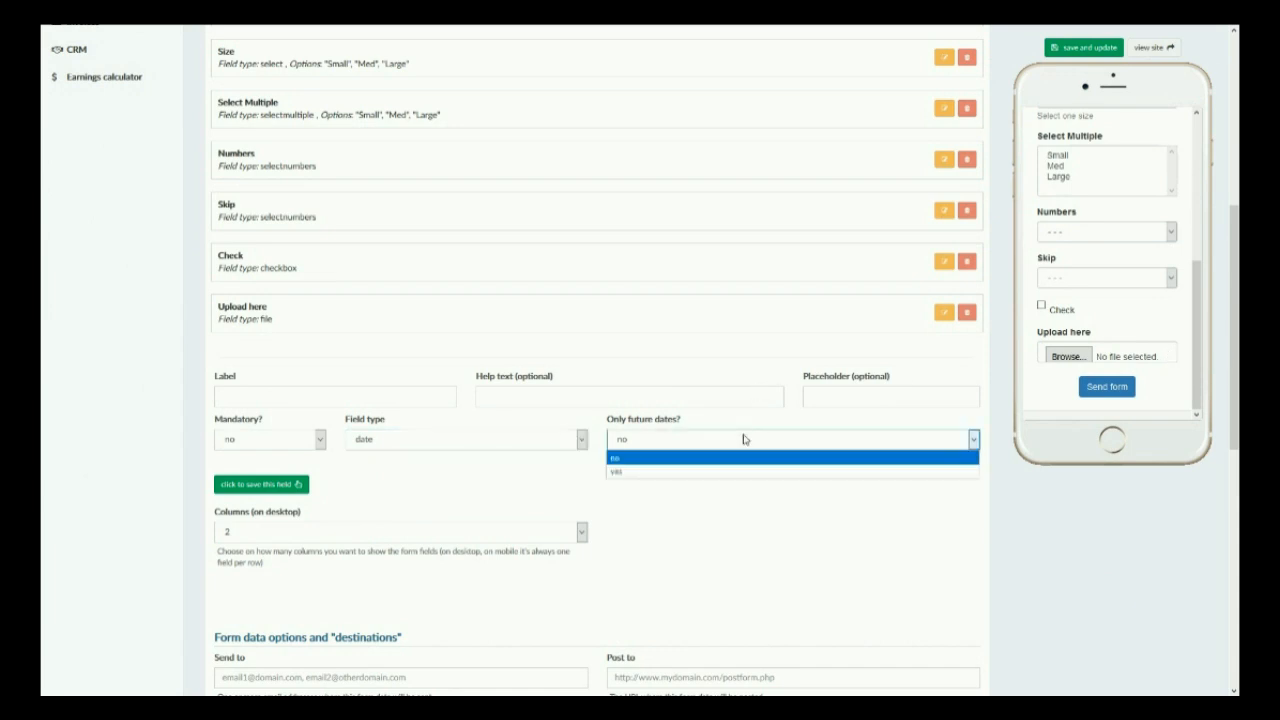
pyautogui.click(739, 447)
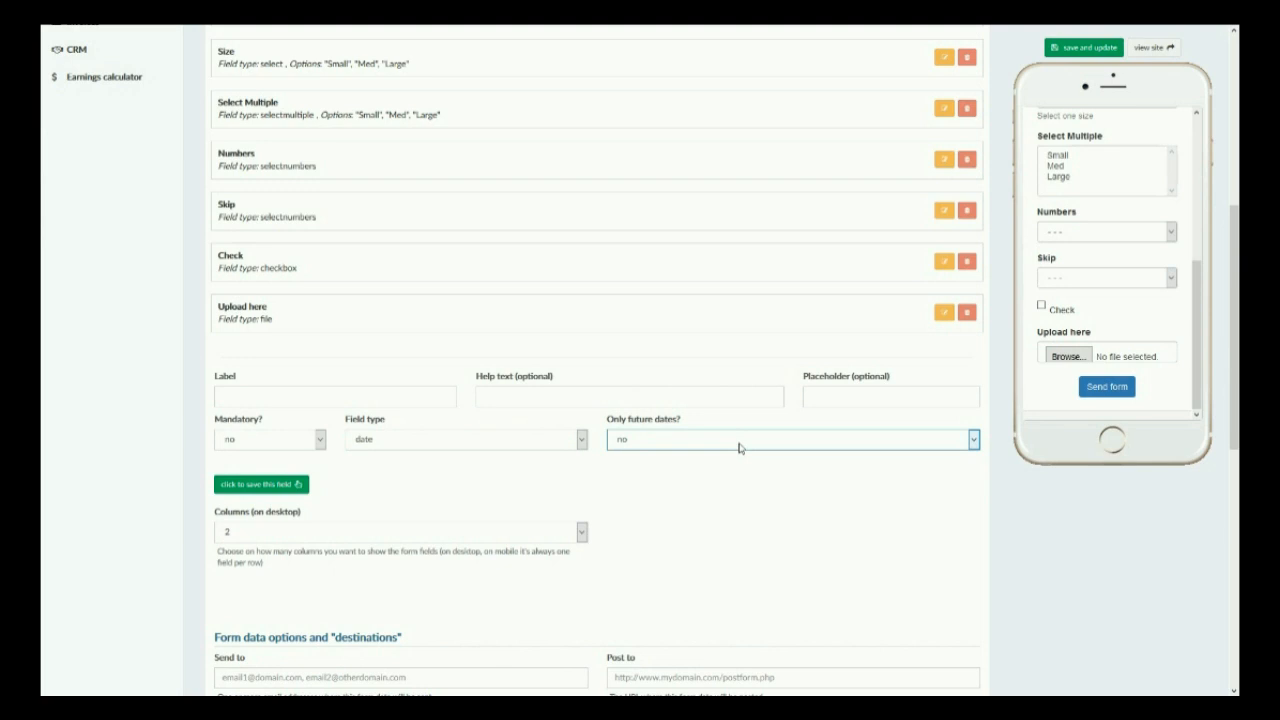
pyautogui.click(739, 447)
pyautogui.click(703, 489)
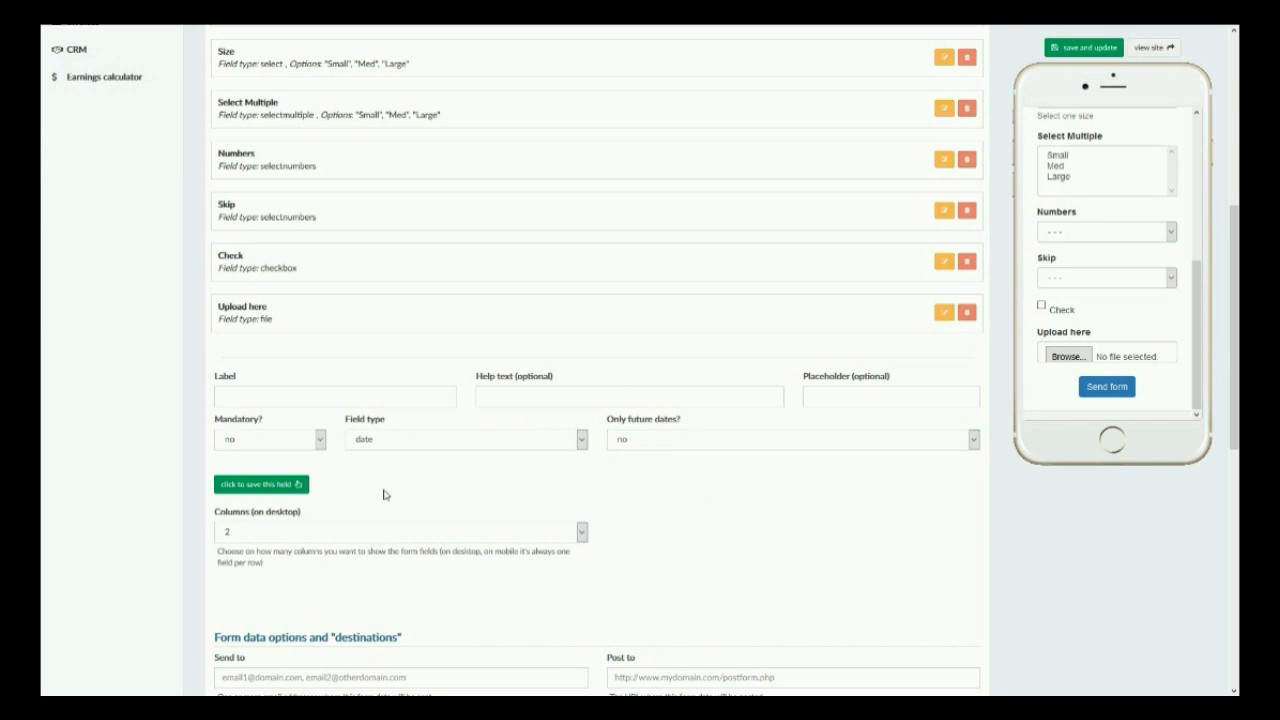
pyautogui.click(674, 440)
pyautogui.click(672, 471)
# Label the date field Date and save it.
pyautogui.click(258, 485)
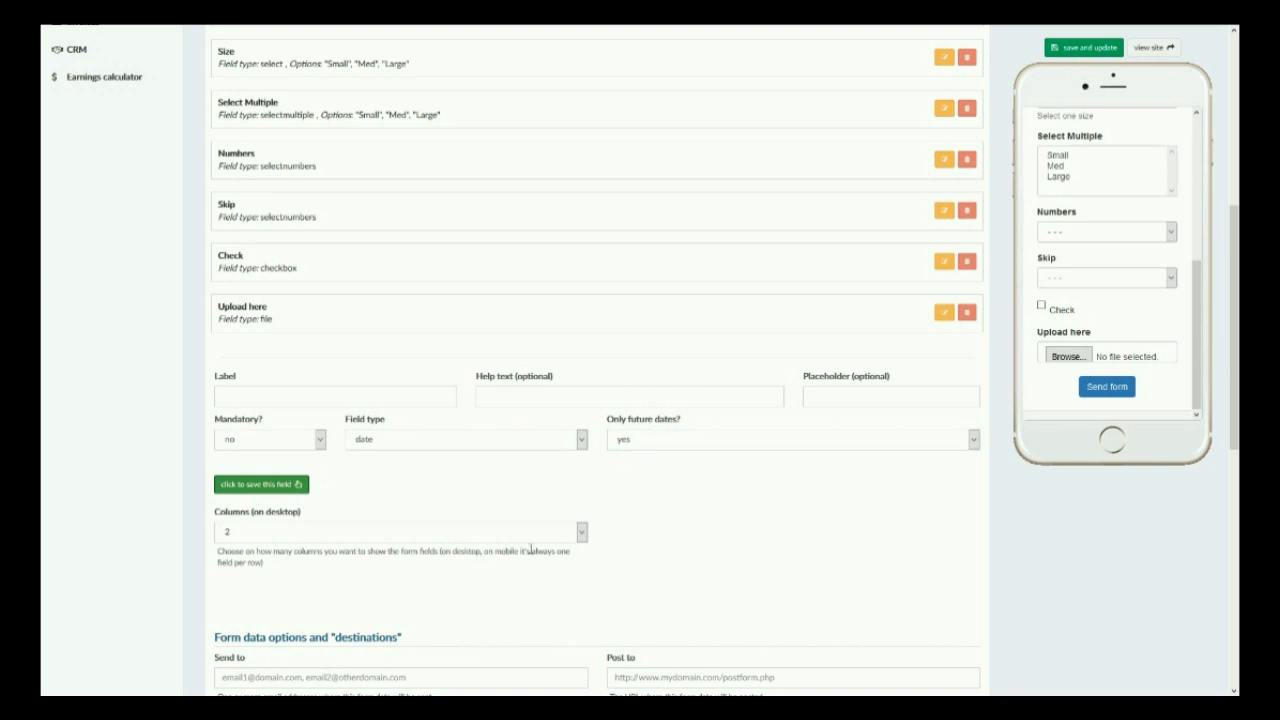
pyautogui.click(327, 397)
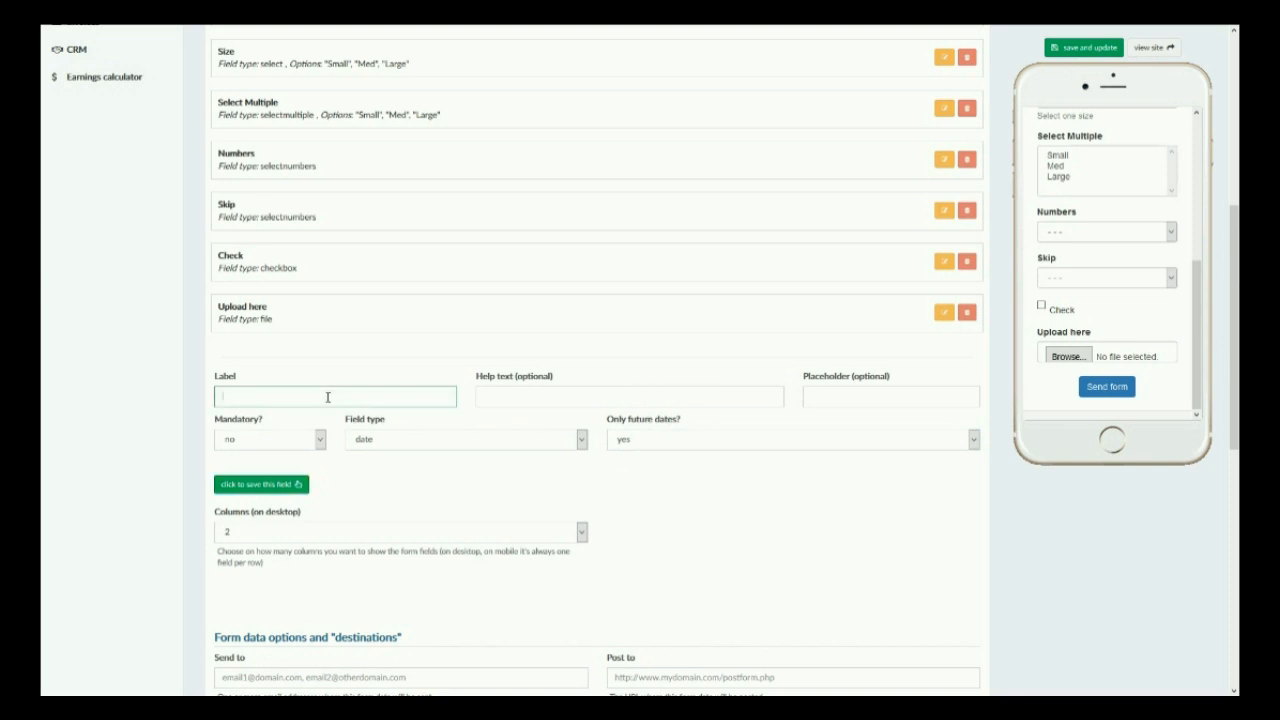
pyautogui.write('Date')
pyautogui.click(300, 484)
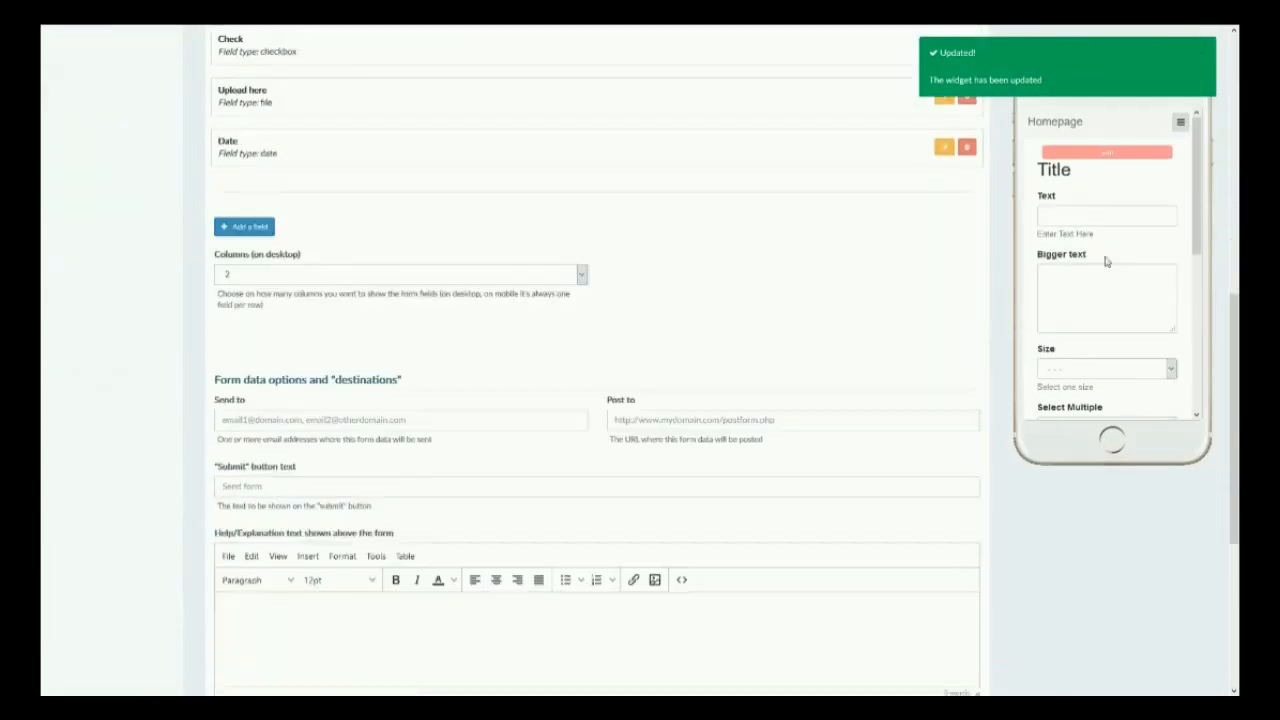
# Test the preview form's Date field by picking a day in its calendar.
pyautogui.click(1155, 355)
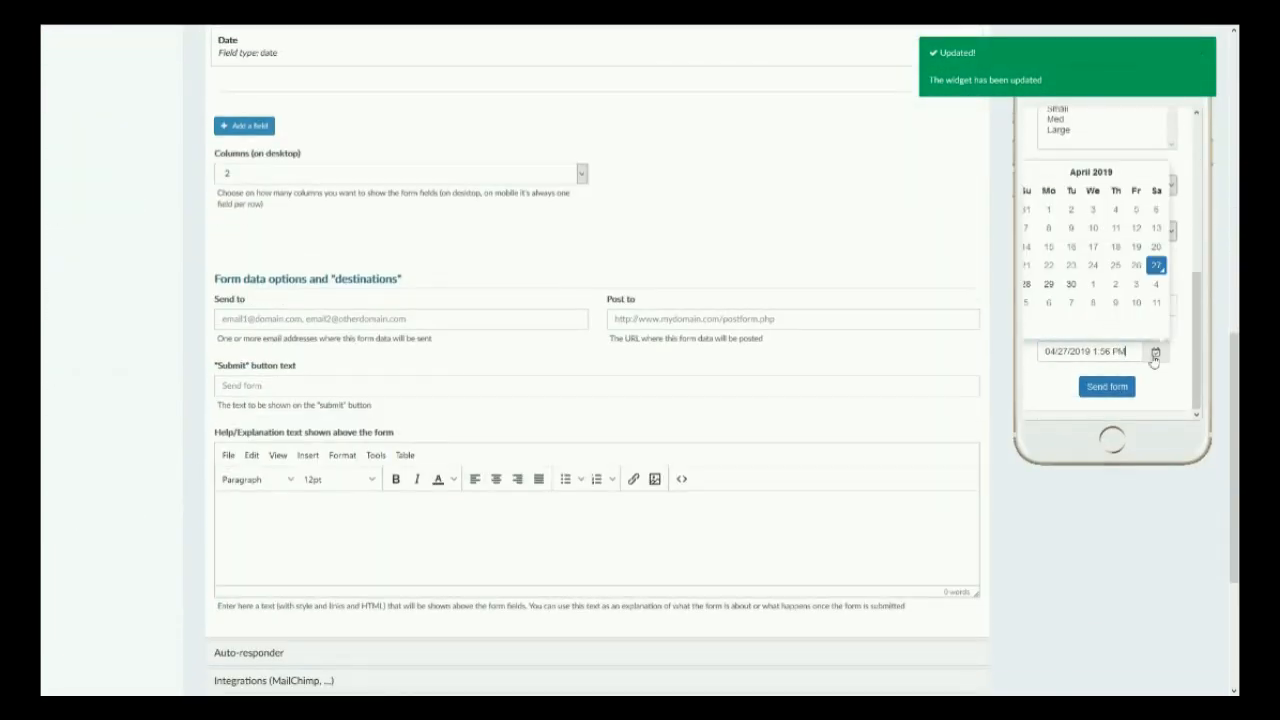
pyautogui.click(1047, 285)
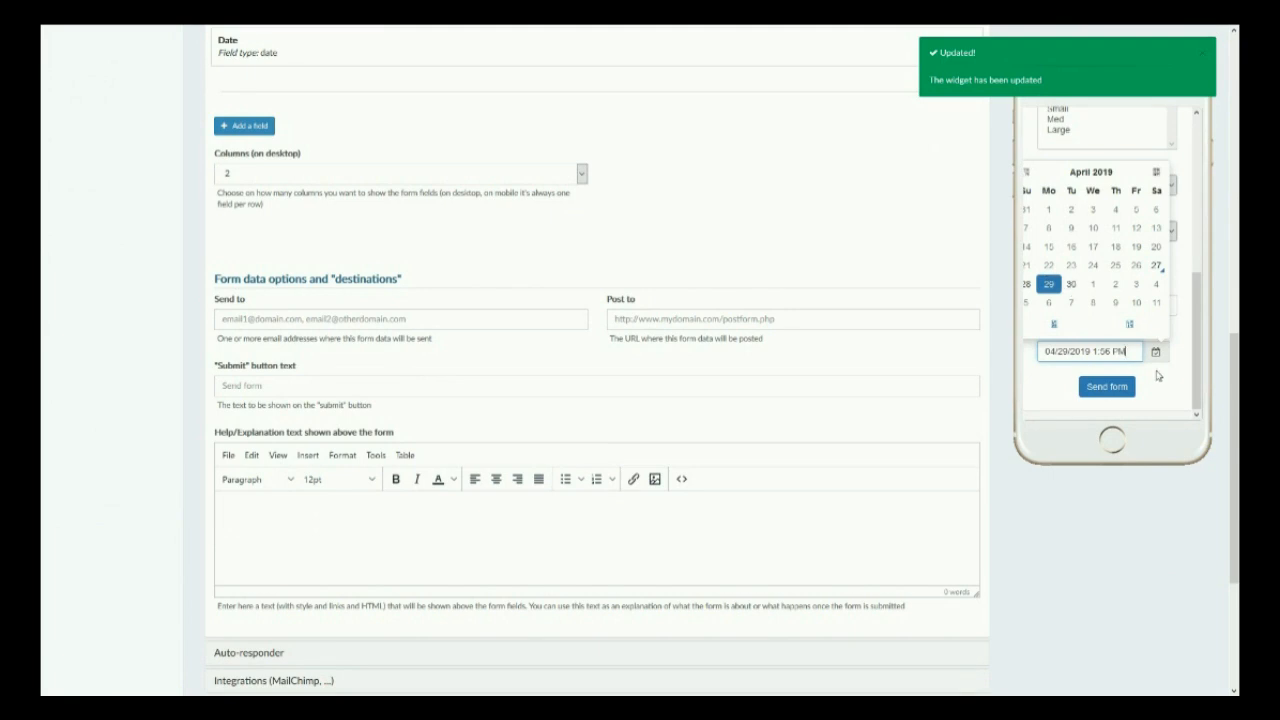
pyautogui.scroll(7, 720, 309)
pyautogui.scroll(-3, 720, 309)
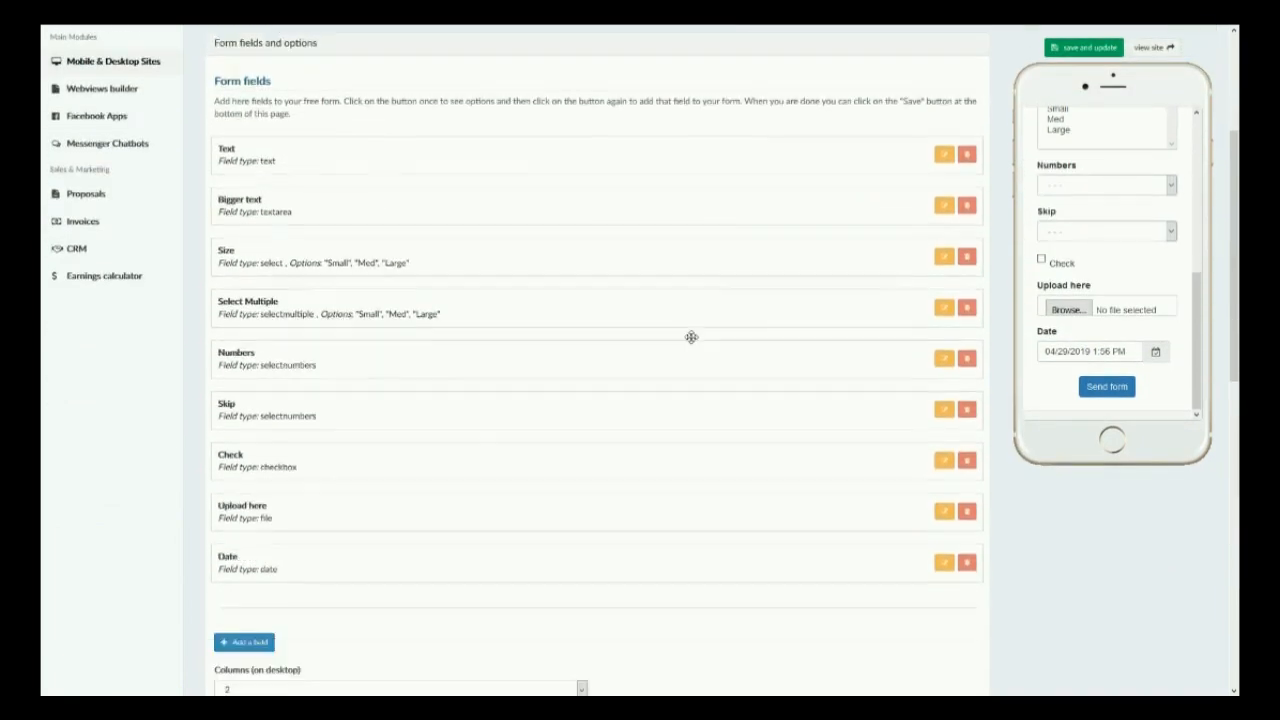
pyautogui.click(240, 506)
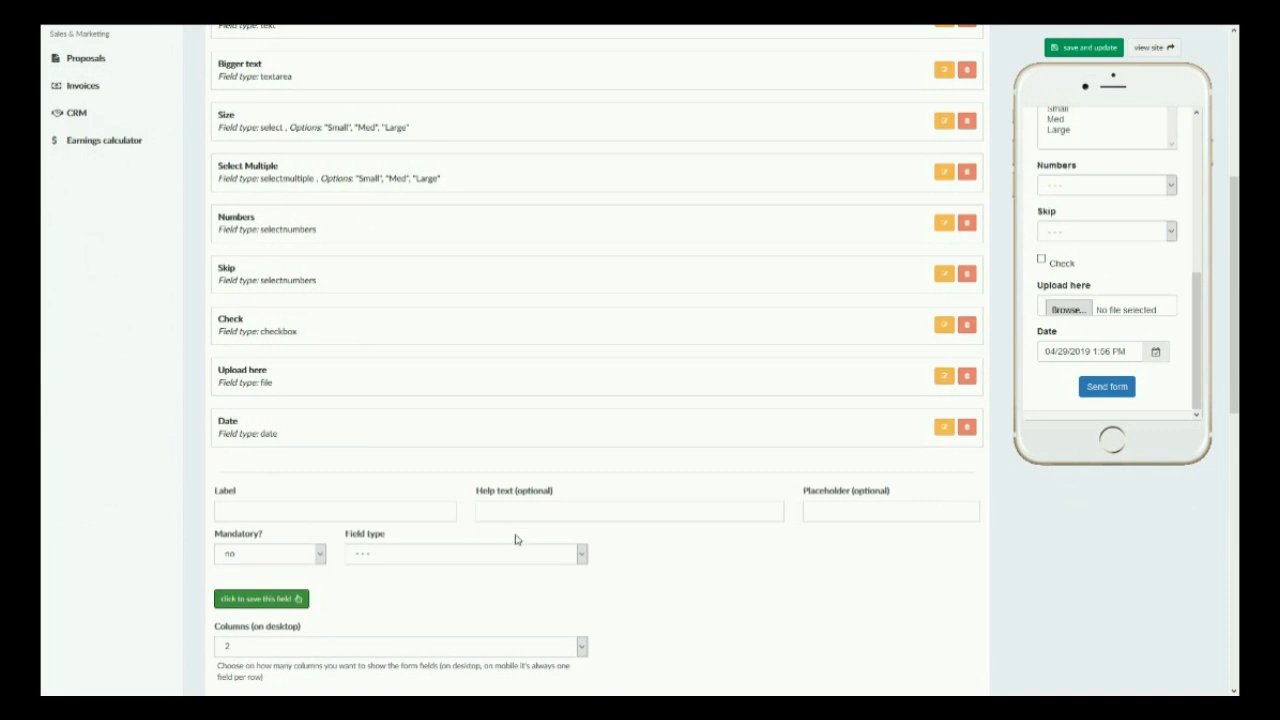
pyautogui.click(516, 555)
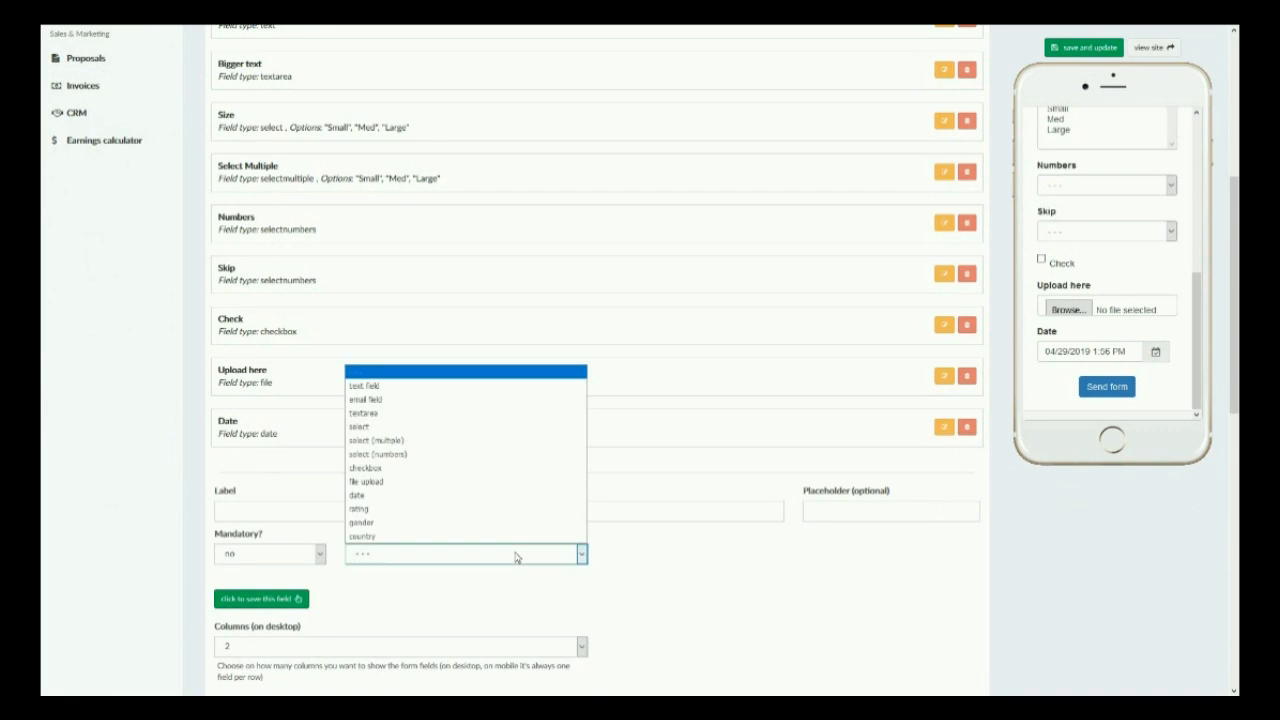
pyautogui.click(462, 513)
pyautogui.click(676, 557)
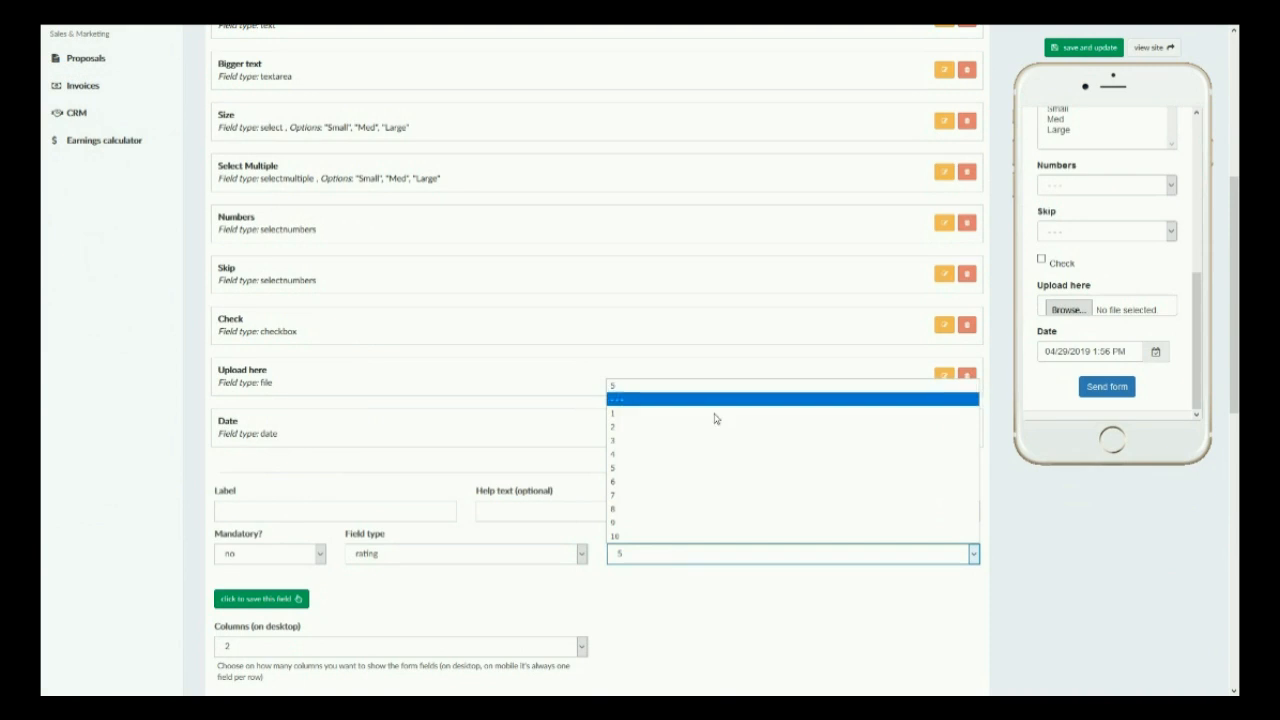
pyautogui.click(670, 561)
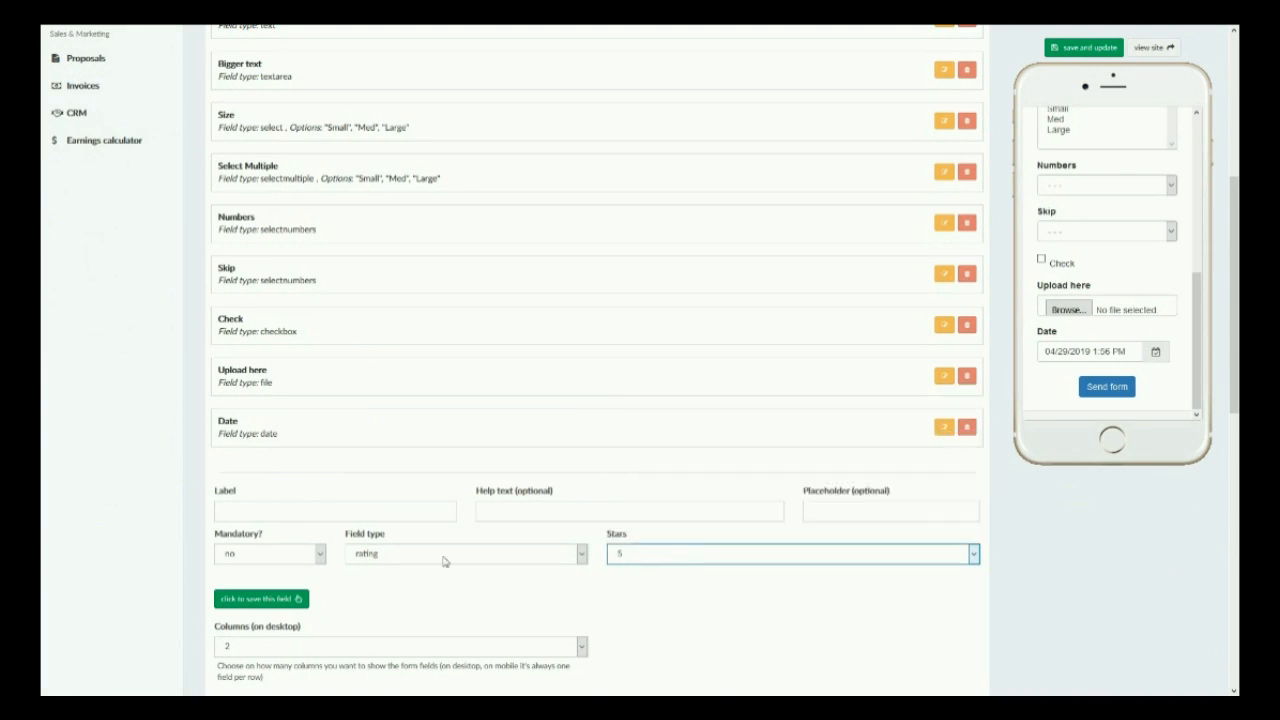
pyautogui.click(445, 562)
pyautogui.click(393, 535)
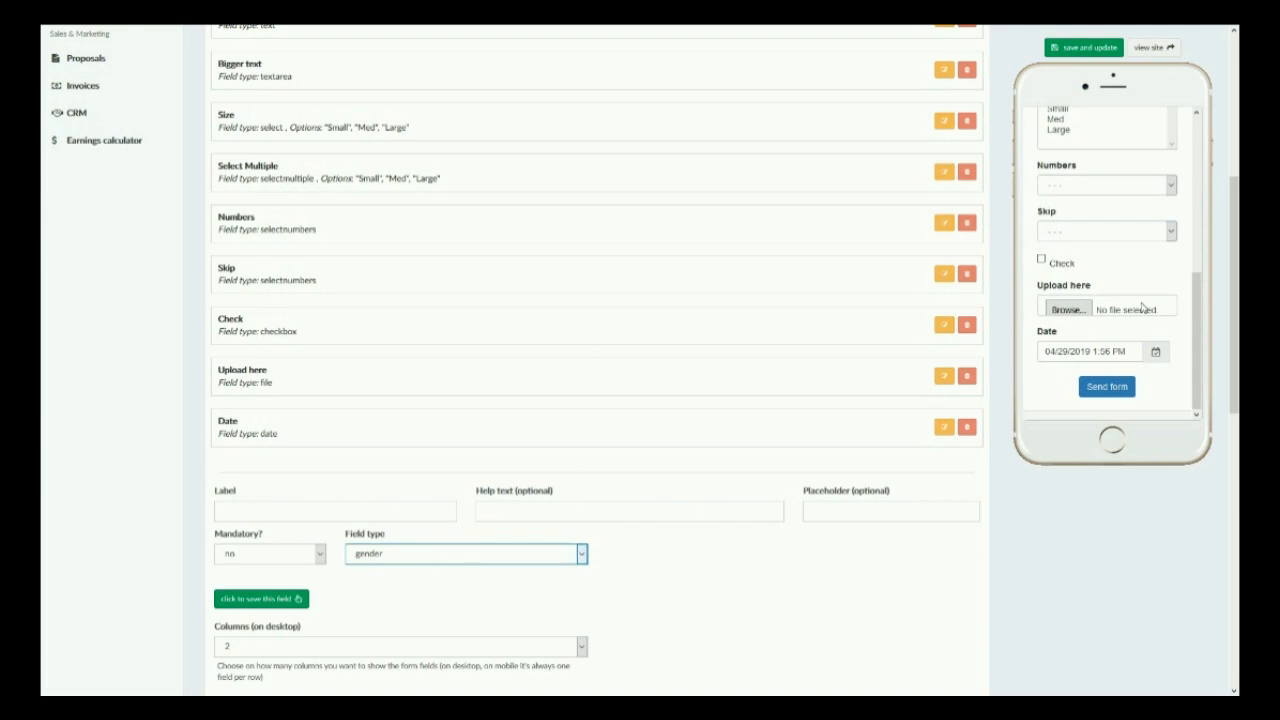
# Try to add a country field with country flags shown and save it.
pyautogui.click(538, 556)
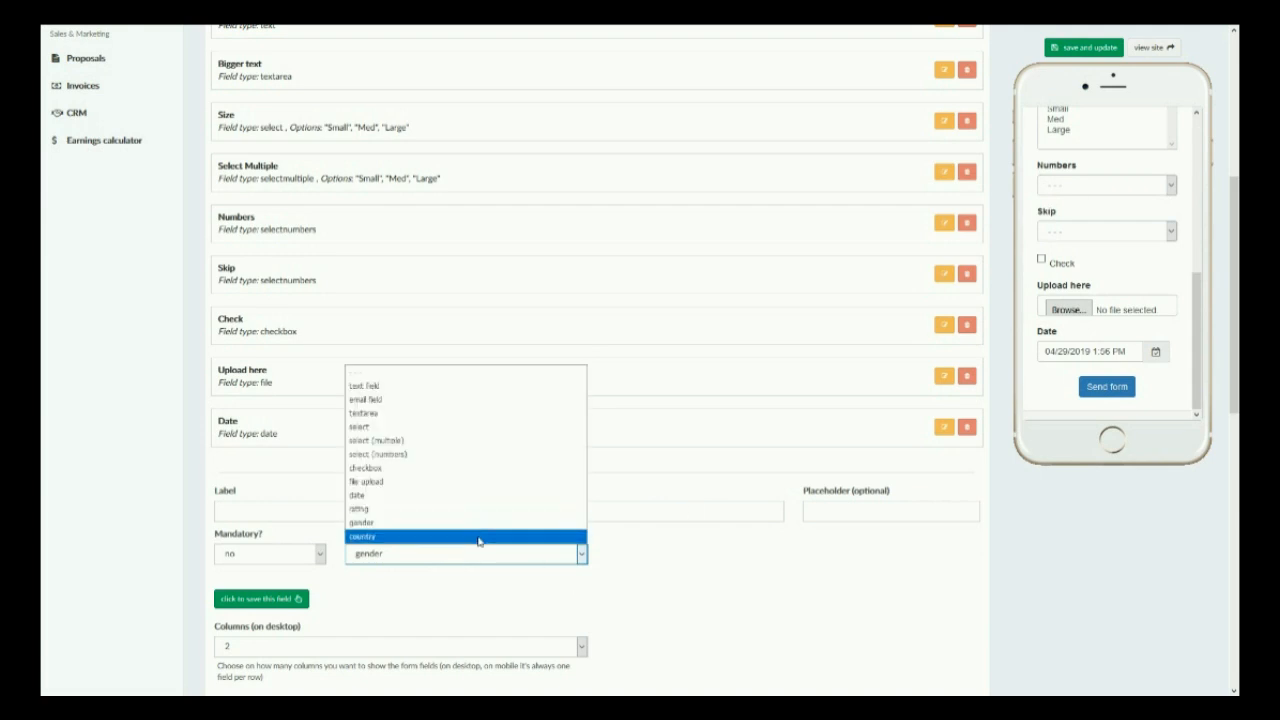
pyautogui.click(474, 537)
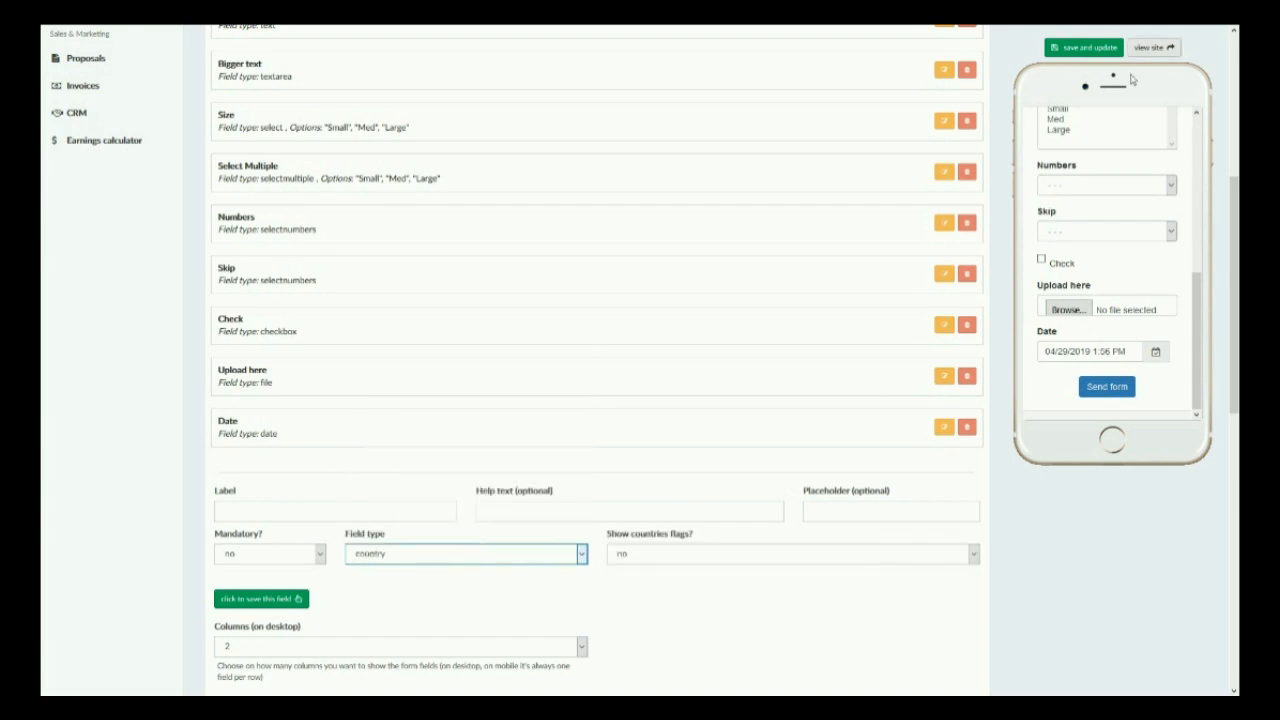
pyautogui.click(829, 554)
pyautogui.click(807, 583)
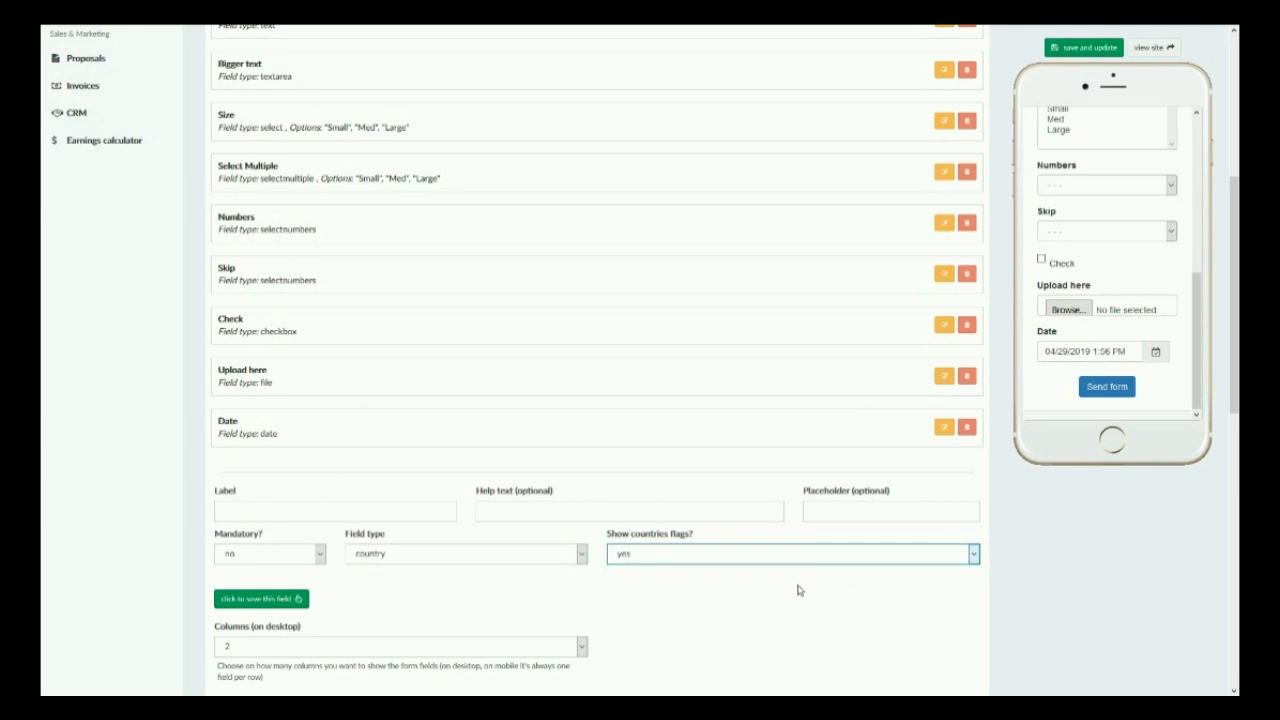
pyautogui.click(240, 606)
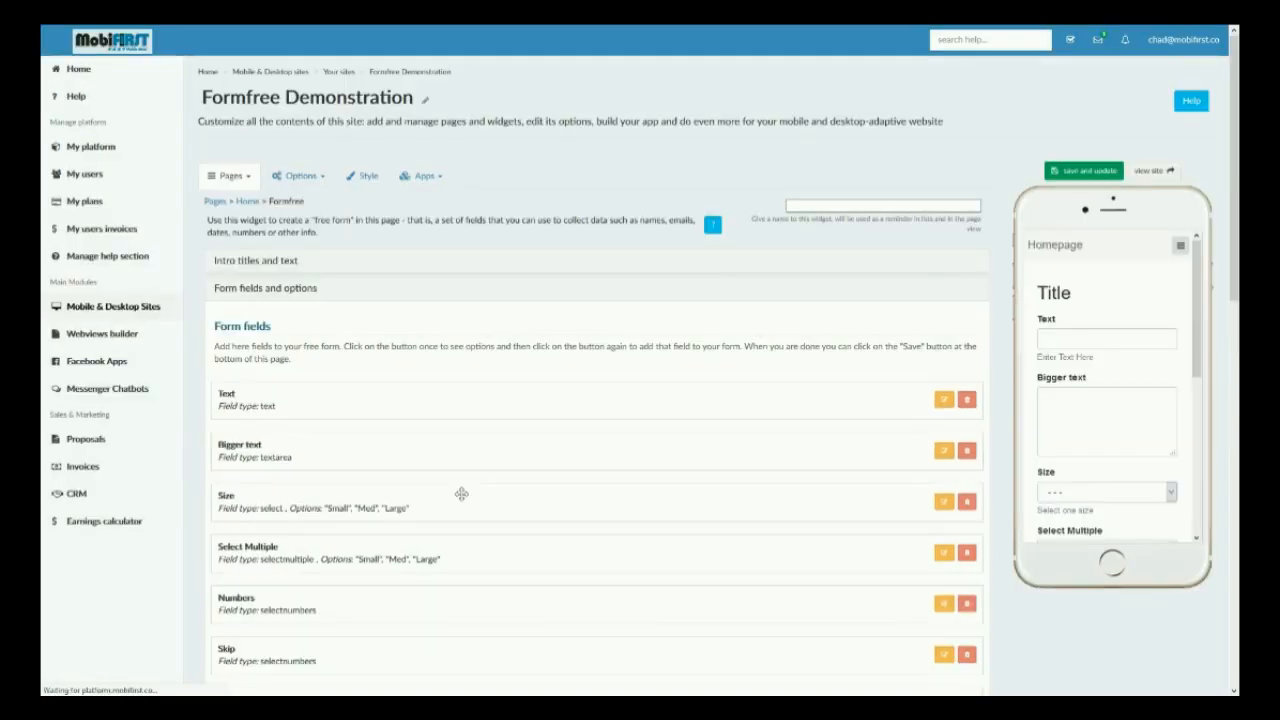
pyautogui.scroll(-3, 461, 494)
pyautogui.scroll(2, 458, 490)
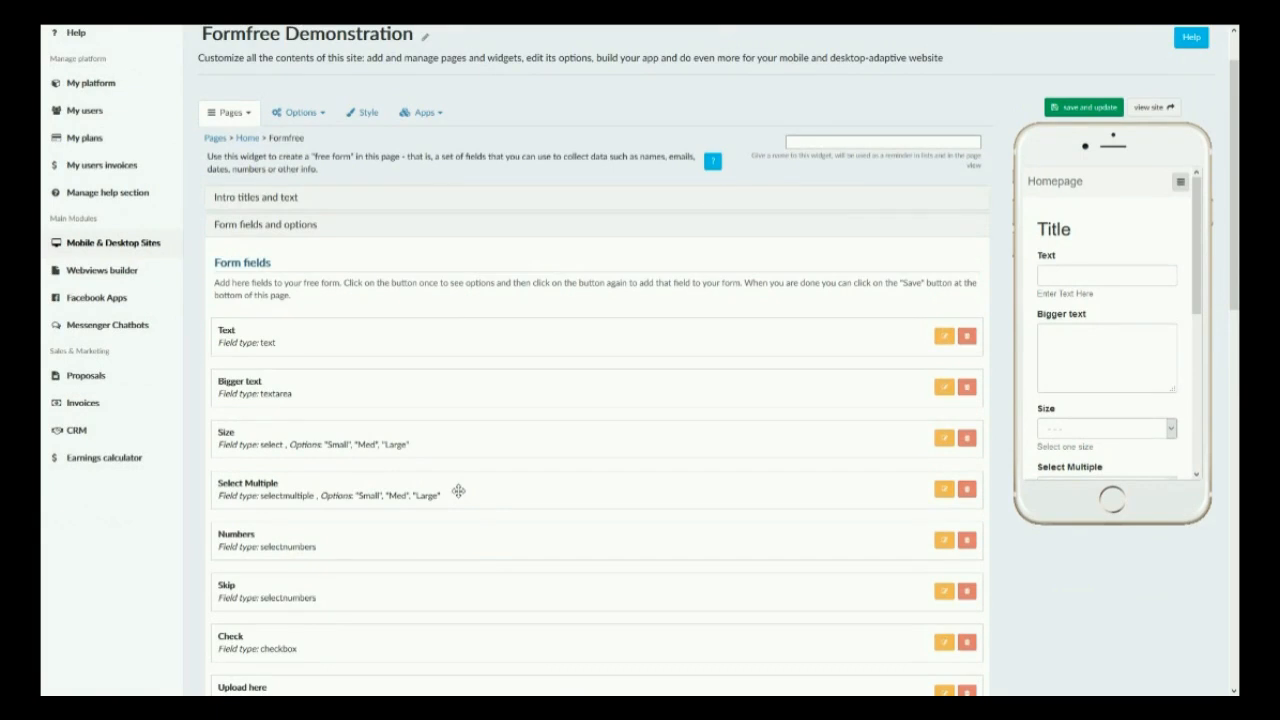
pyautogui.scroll(-2, 458, 490)
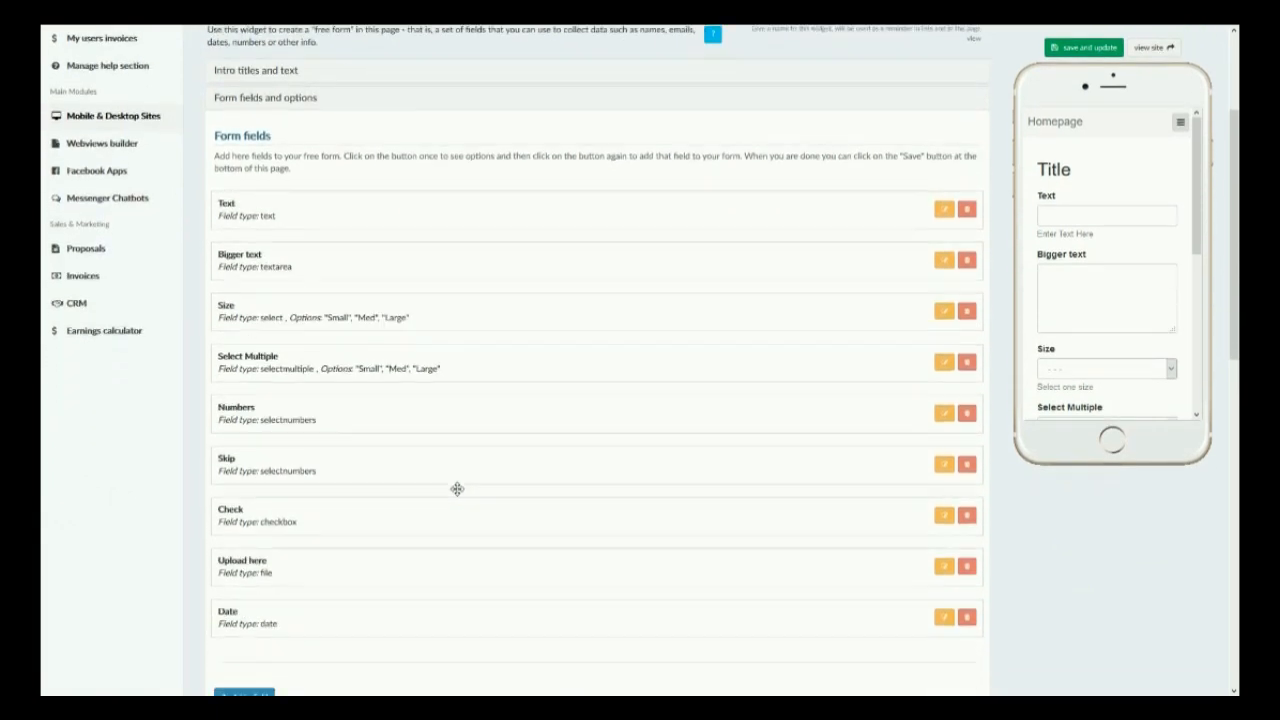
pyautogui.scroll(-2, 457, 490)
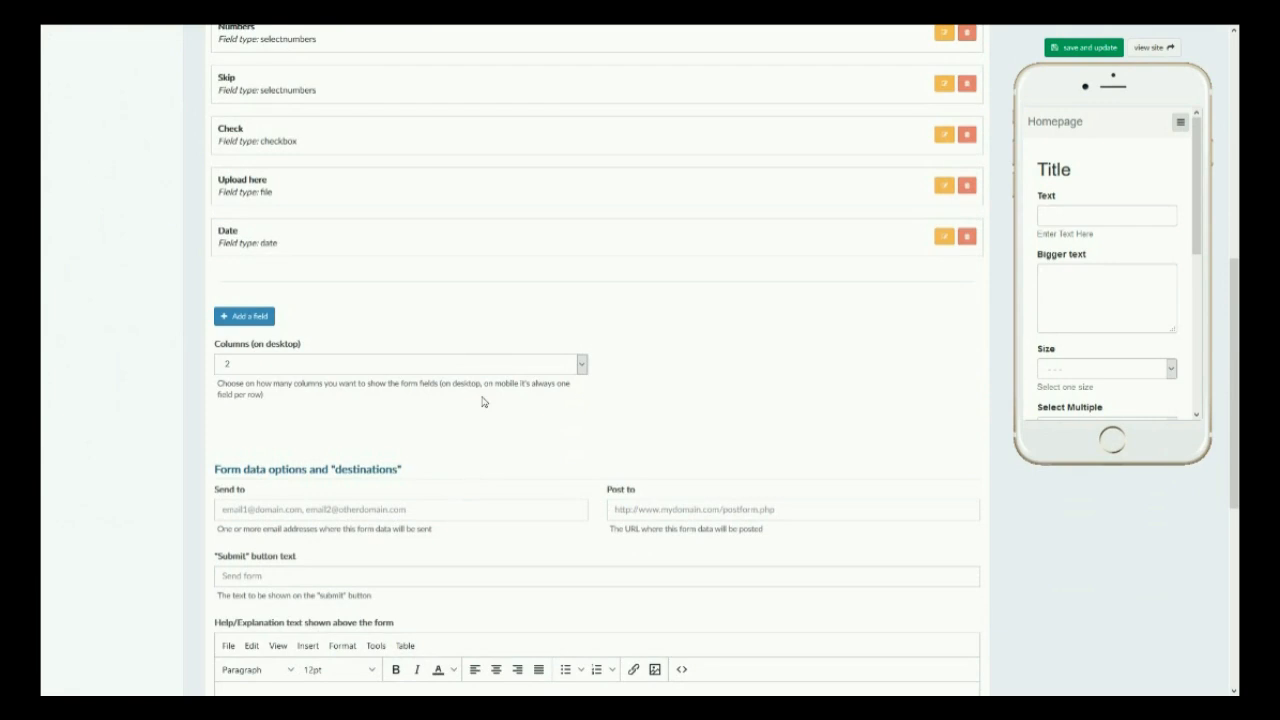
pyautogui.click(456, 368)
pyautogui.click(456, 368)
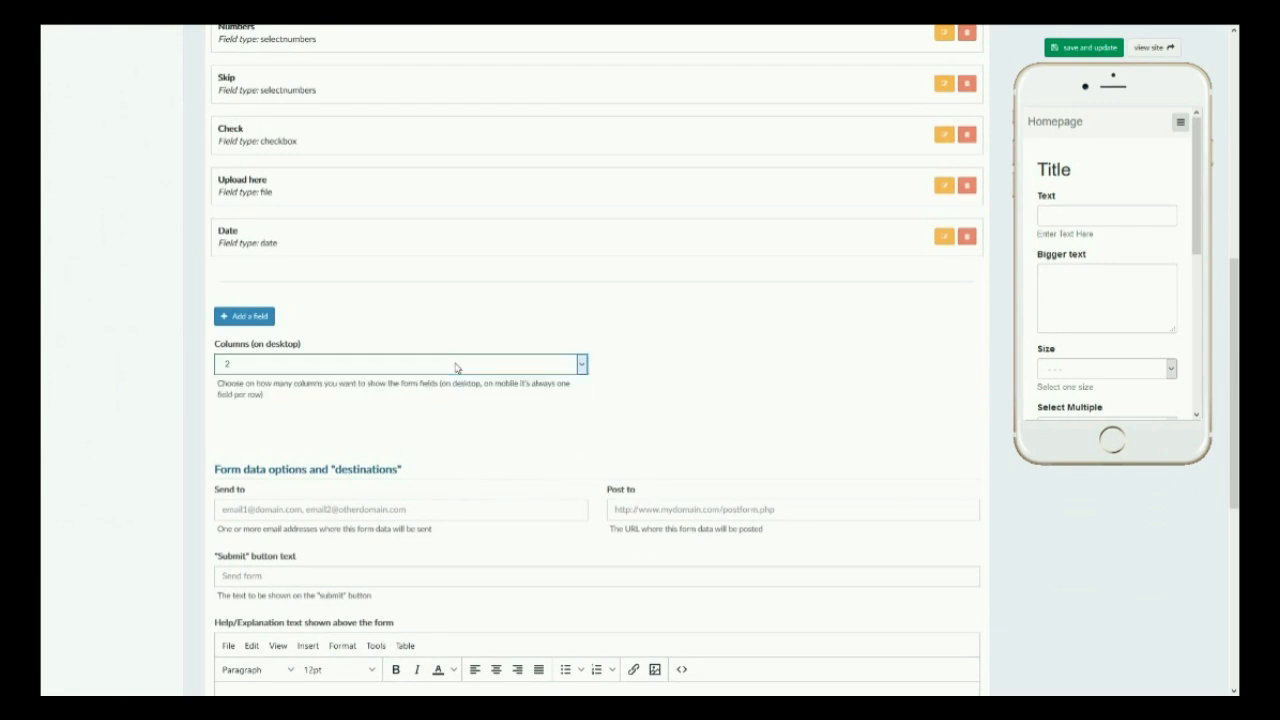
pyautogui.scroll(-3, 1114, 300)
pyautogui.scroll(3, 1114, 320)
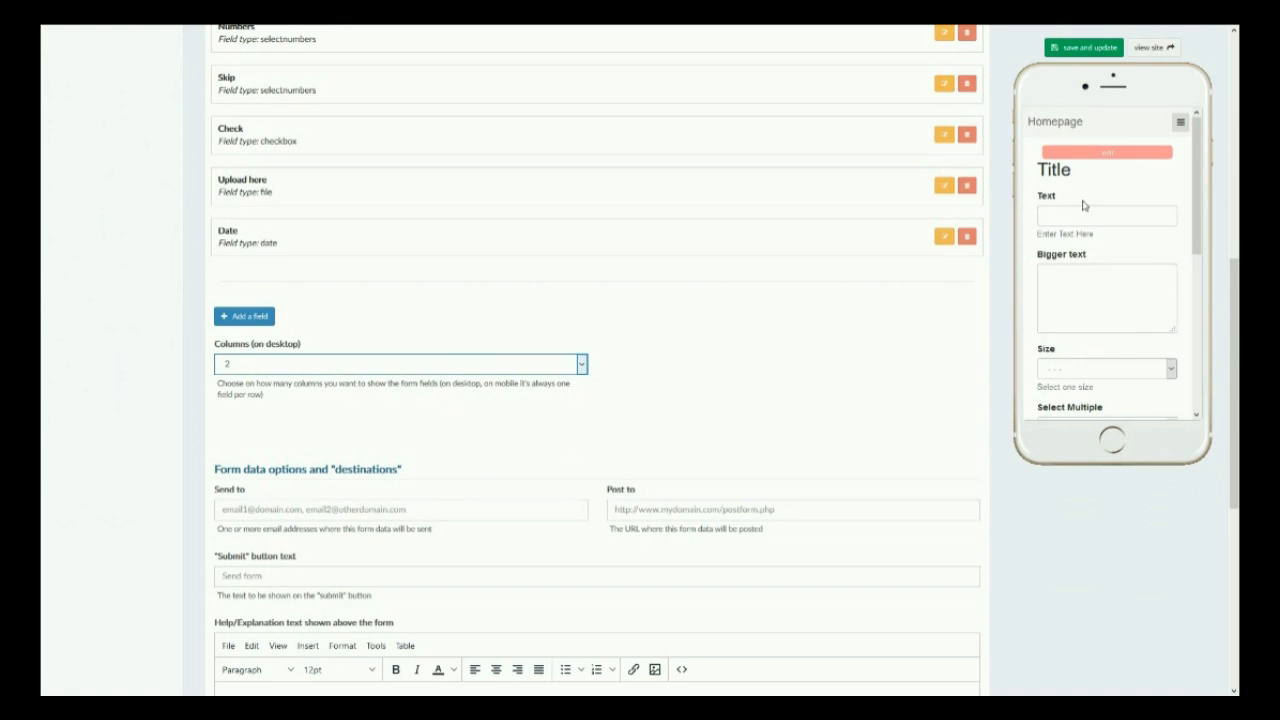
pyautogui.scroll(-3, 1110, 360)
pyautogui.scroll(3, 1108, 357)
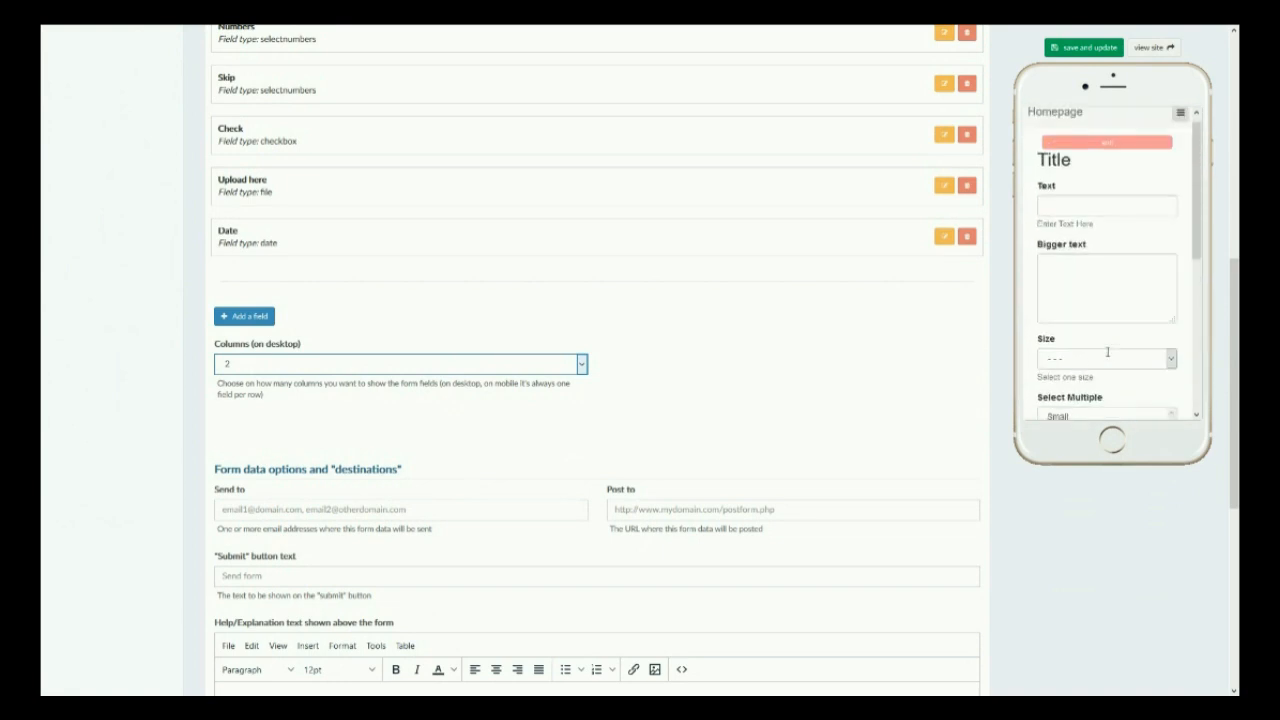
# Open the site preview across devices and switch to the fullscreen view.
pyautogui.click(1155, 46)
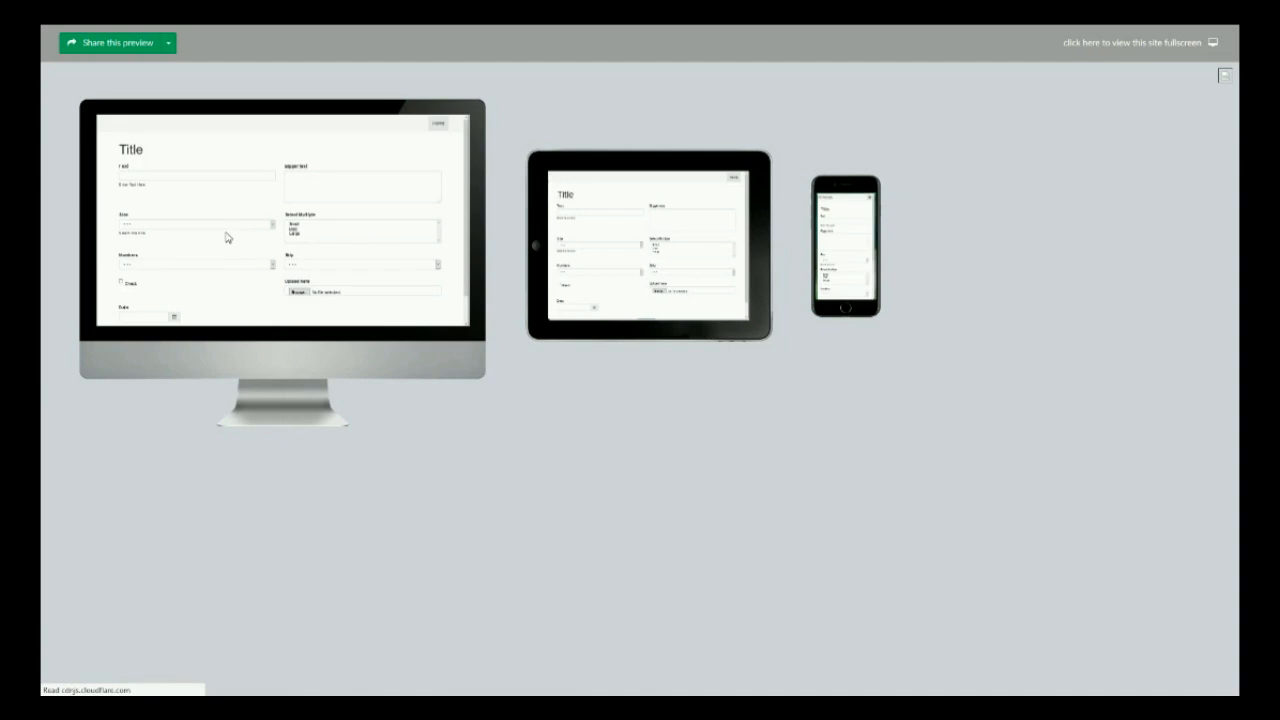
pyautogui.click(1100, 49)
# Reload the live form page in full screen to review its fields, then return to the editor.
pyautogui.click(80, 36)
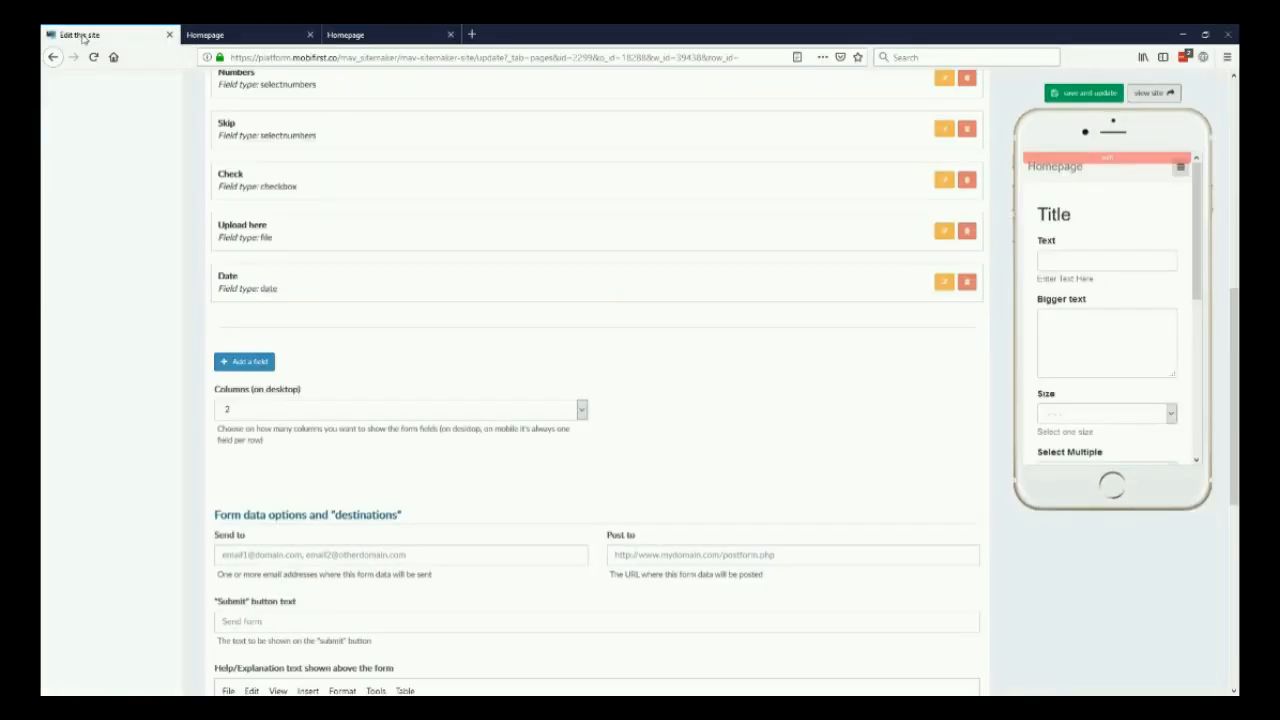
pyautogui.click(364, 364)
pyautogui.click(283, 410)
pyautogui.click(1103, 49)
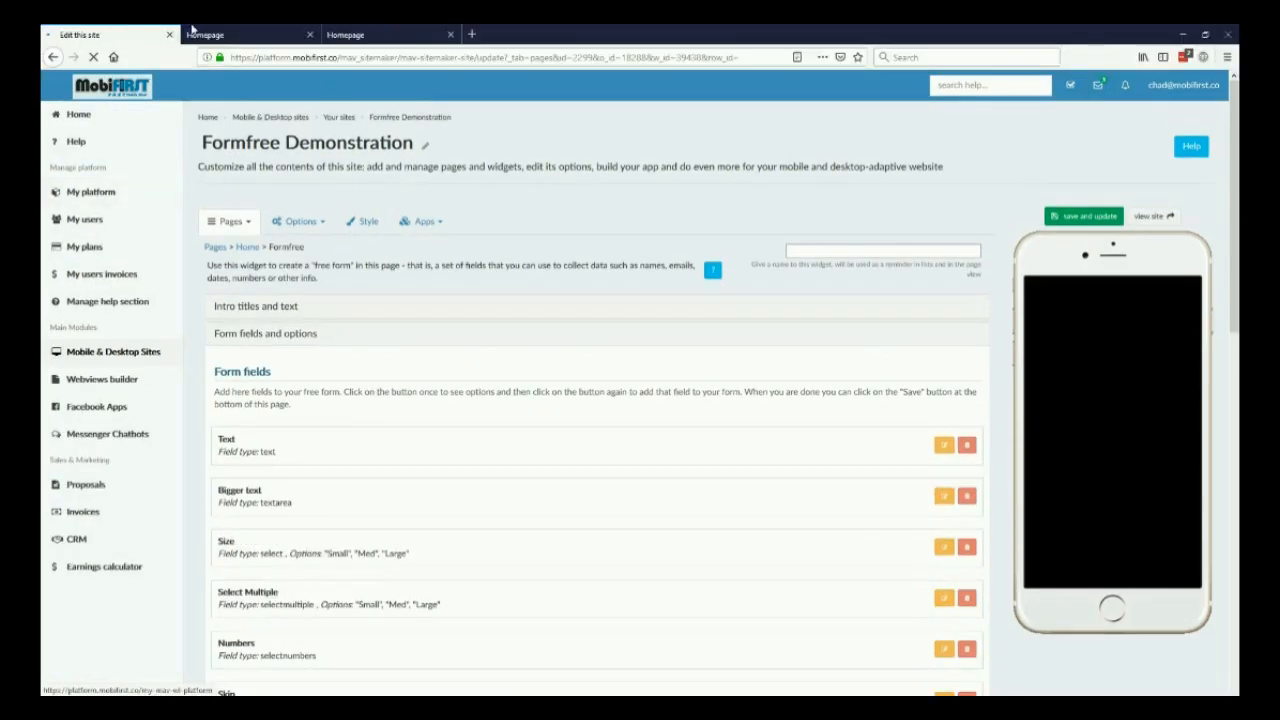
pyautogui.click(240, 35)
pyautogui.press('F11')
pyautogui.press('F5')
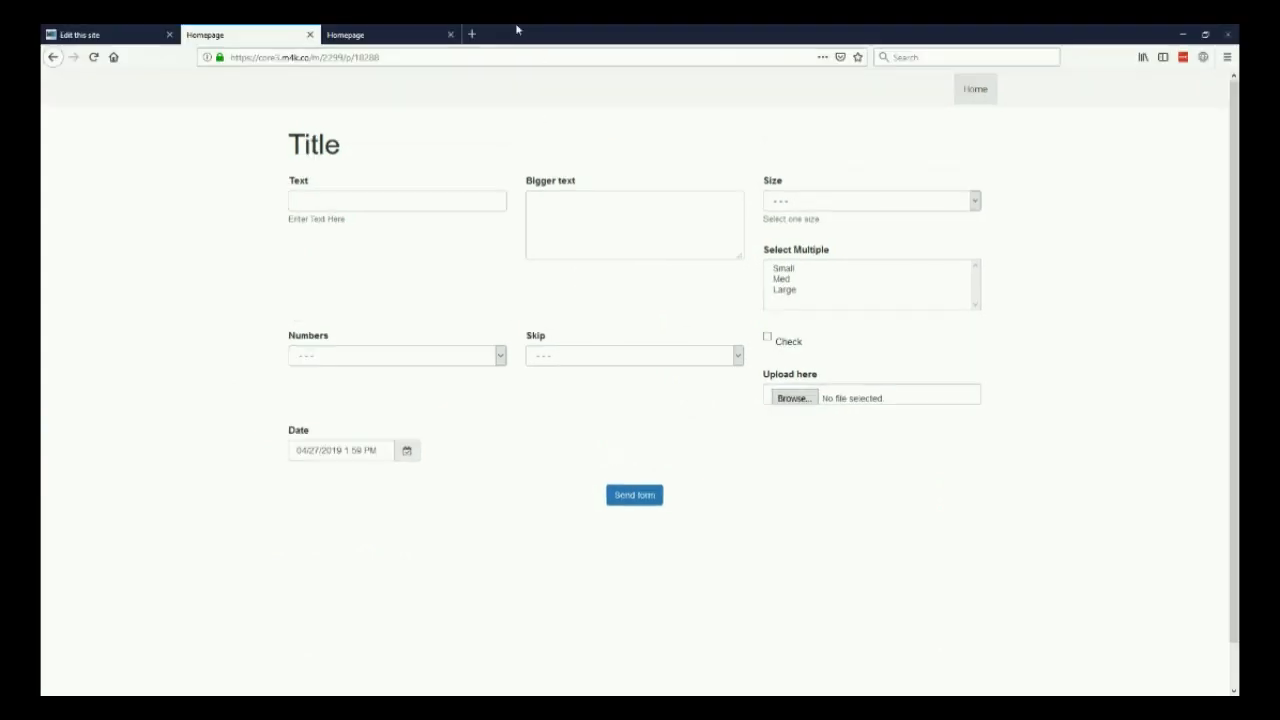
pyautogui.click(92, 35)
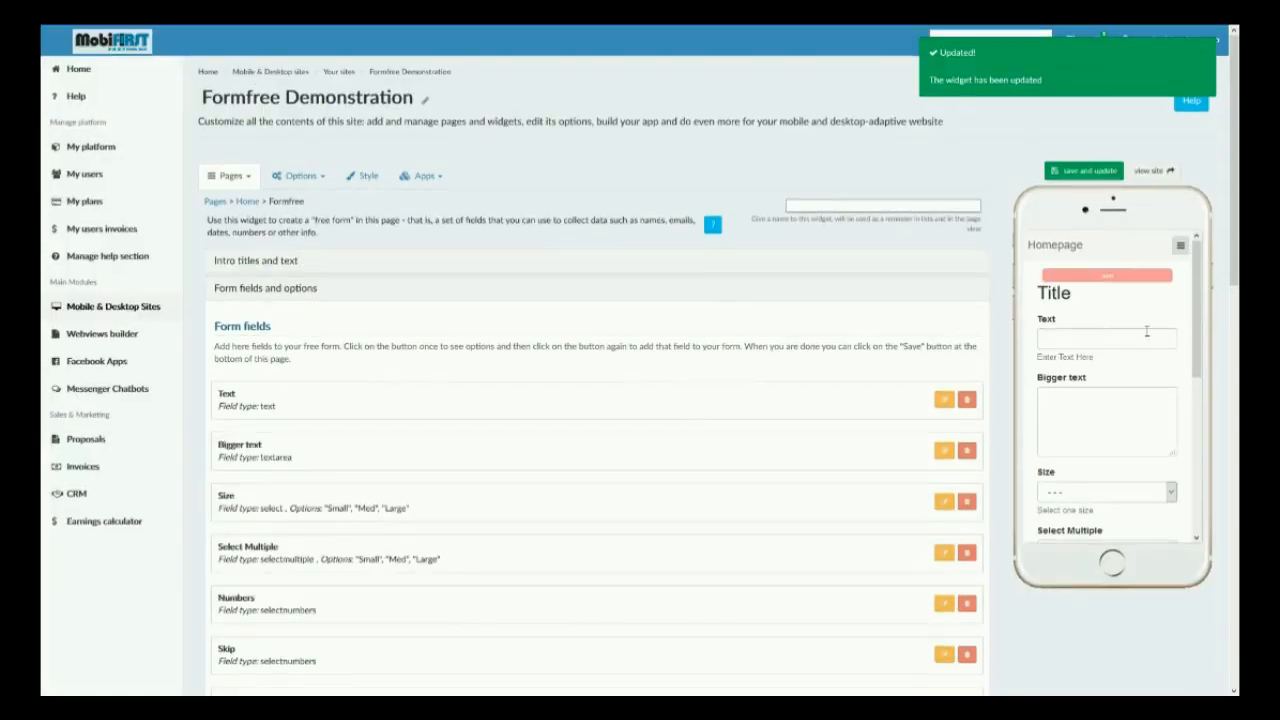
# Examine the form data options: the Send to, Post to and Submit button text fields.
pyautogui.scroll(-3, 533, 455)
pyautogui.scroll(-6, 533, 455)
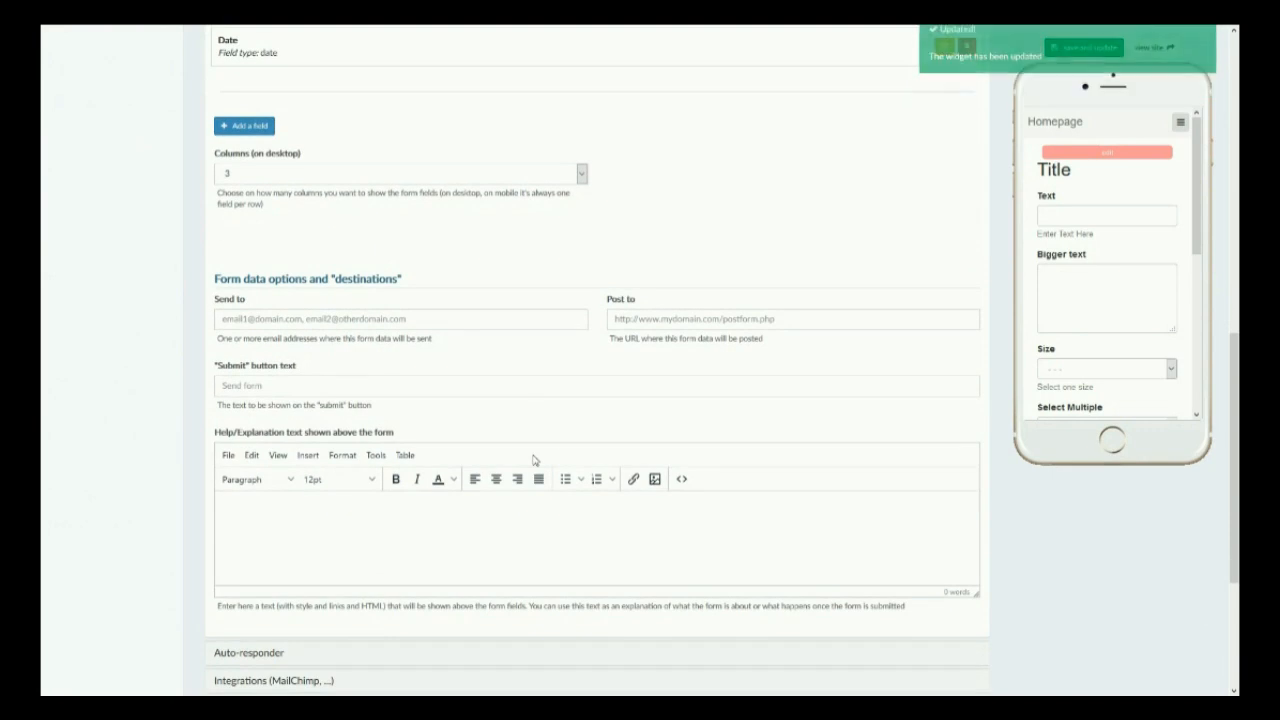
pyautogui.scroll(2, 533, 460)
pyautogui.scroll(1, 530, 458)
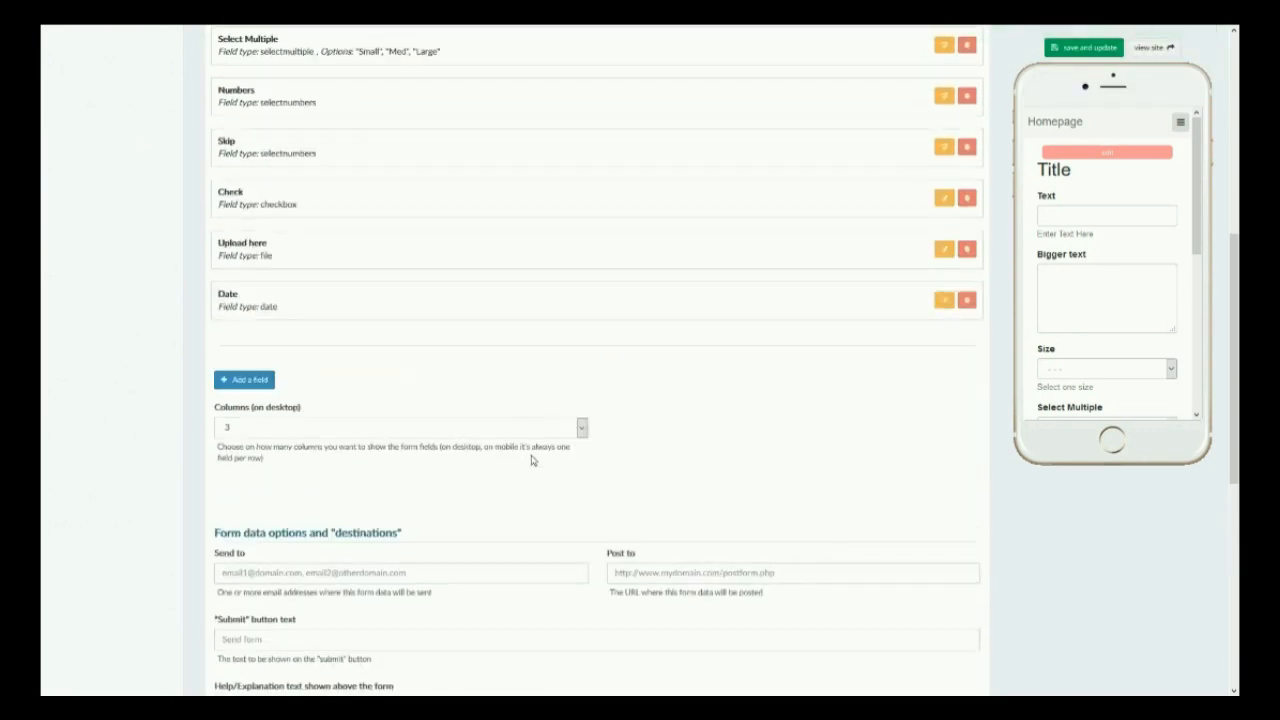
pyautogui.scroll(-1, 525, 457)
pyautogui.scroll(-1, 400, 450)
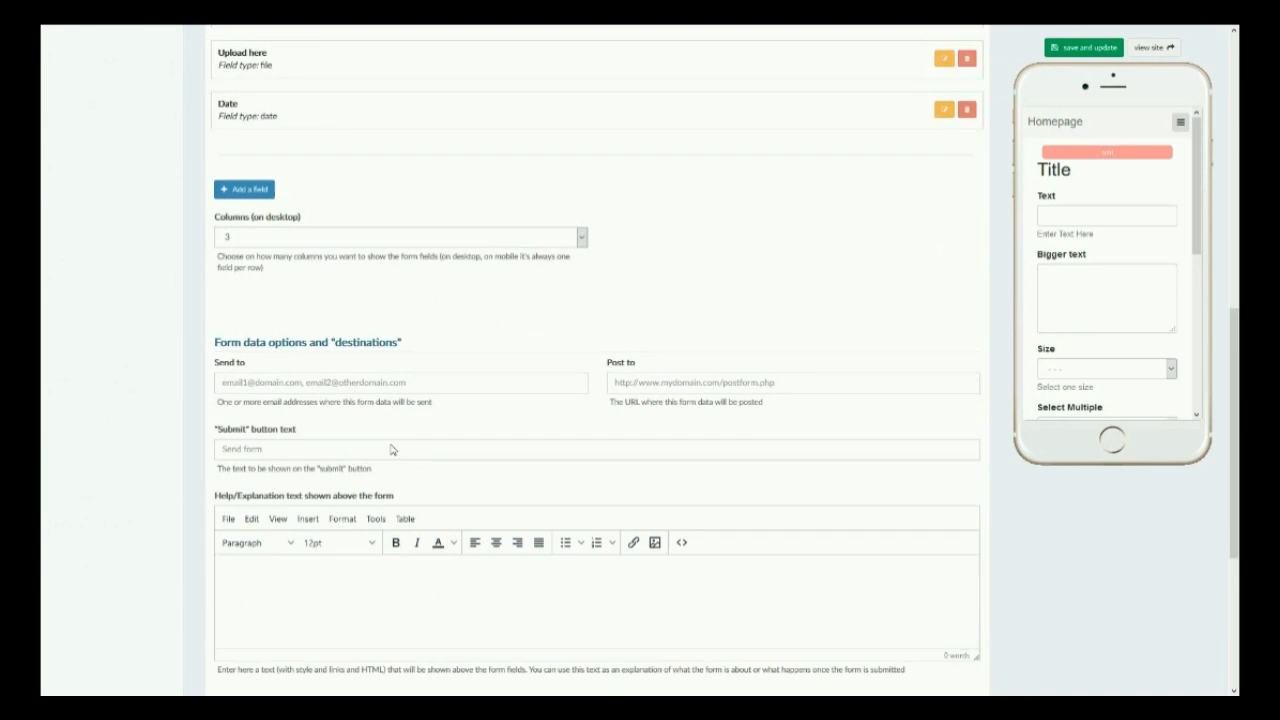
pyautogui.click(381, 317)
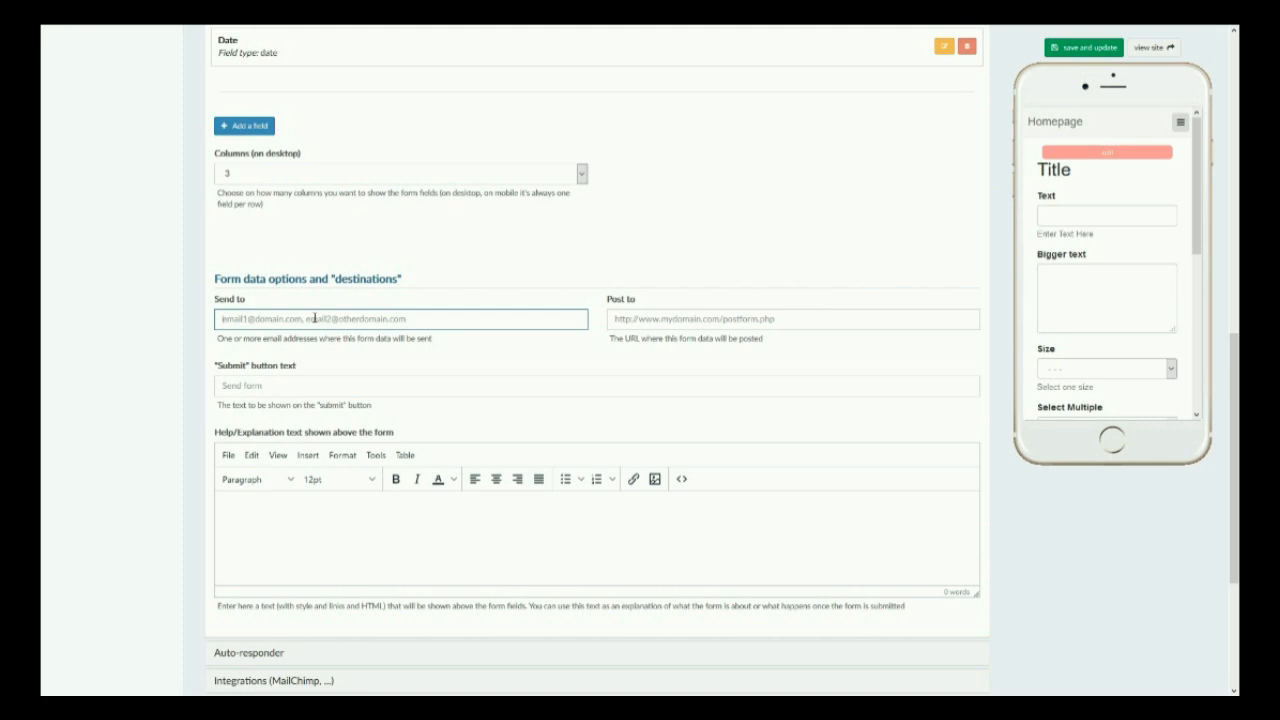
pyautogui.click(770, 320)
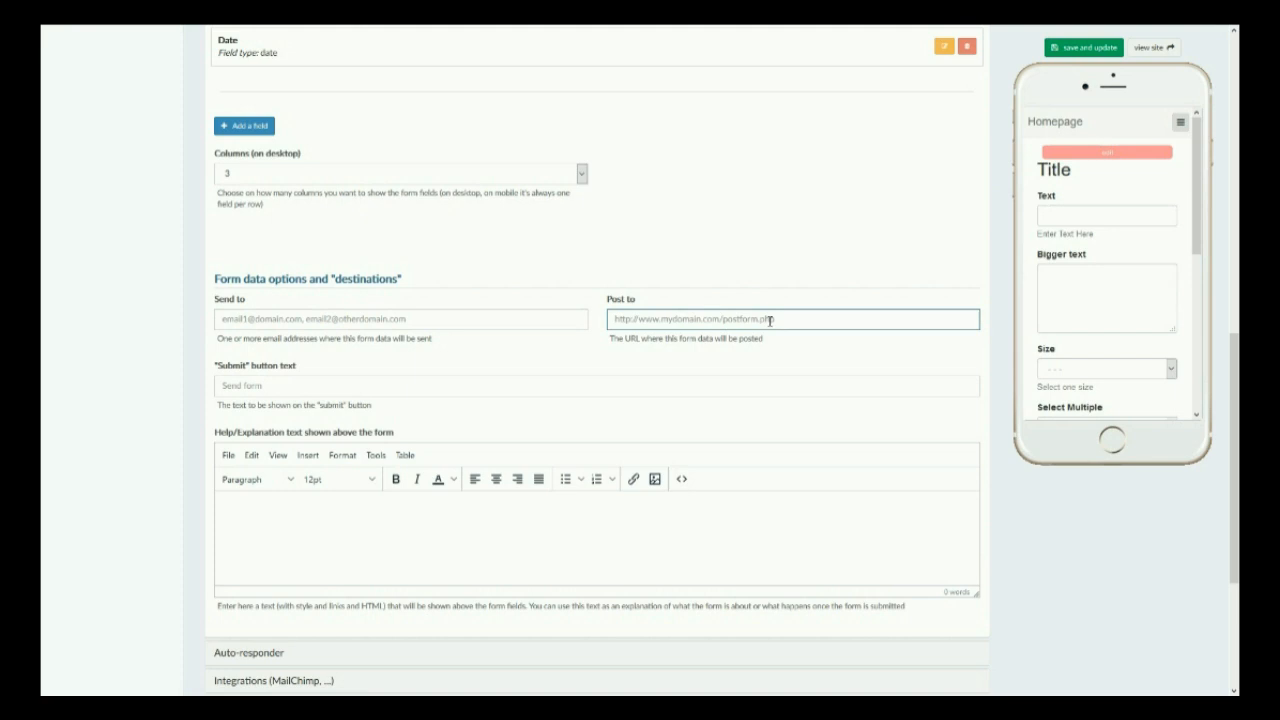
pyautogui.click(519, 389)
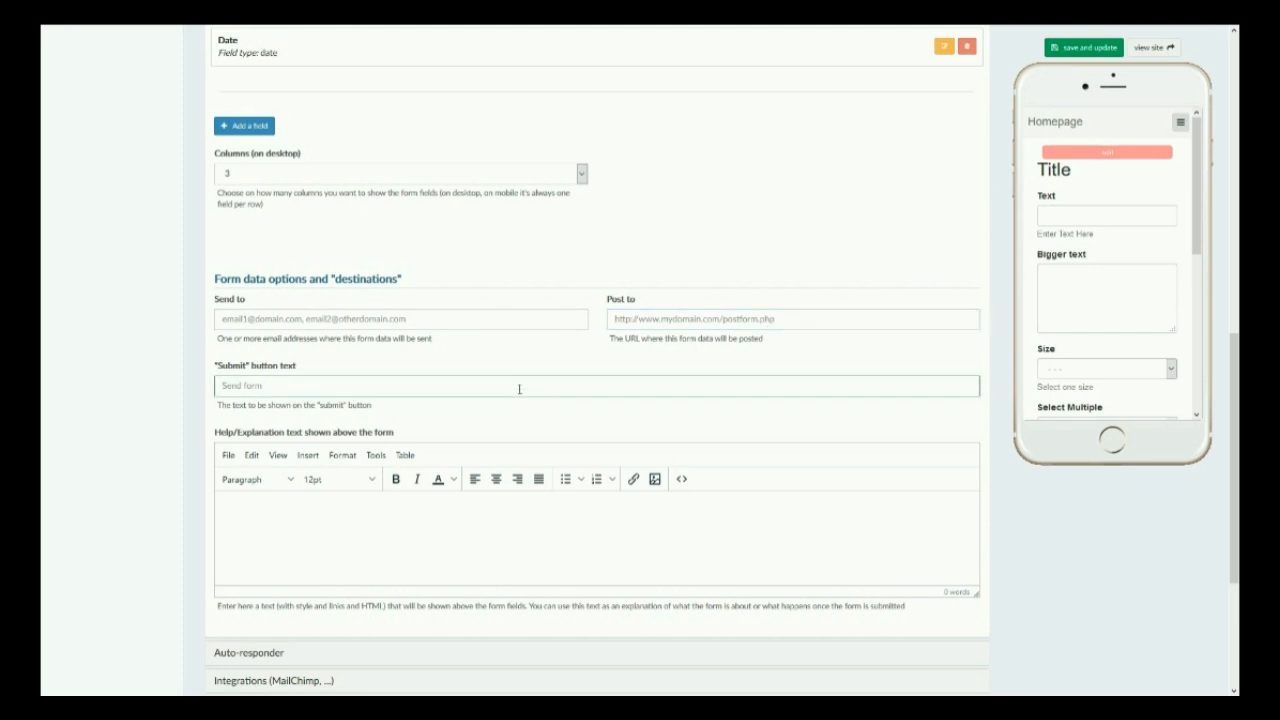
pyautogui.scroll(-5, 1096, 314)
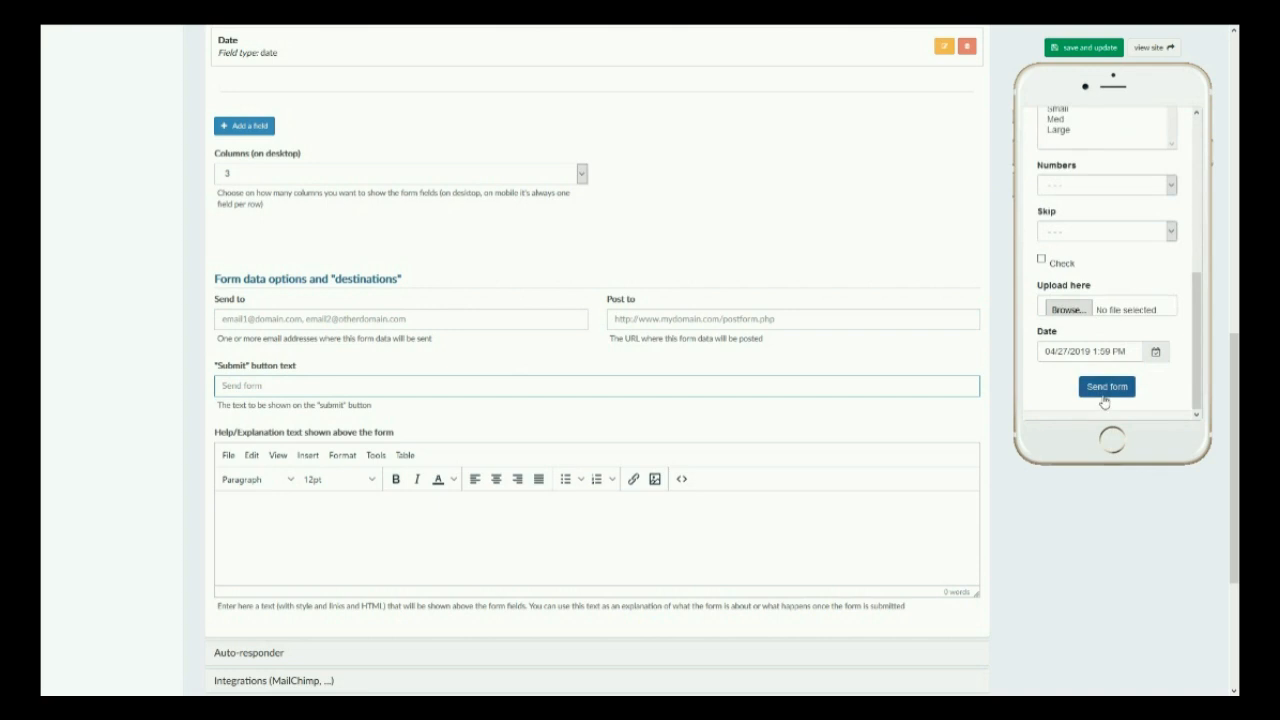
# Paste the help text "please fill out the information, and we will get back to you soon!" above the form and save the widget.
pyautogui.click(1104, 399)
pyautogui.click(481, 546)
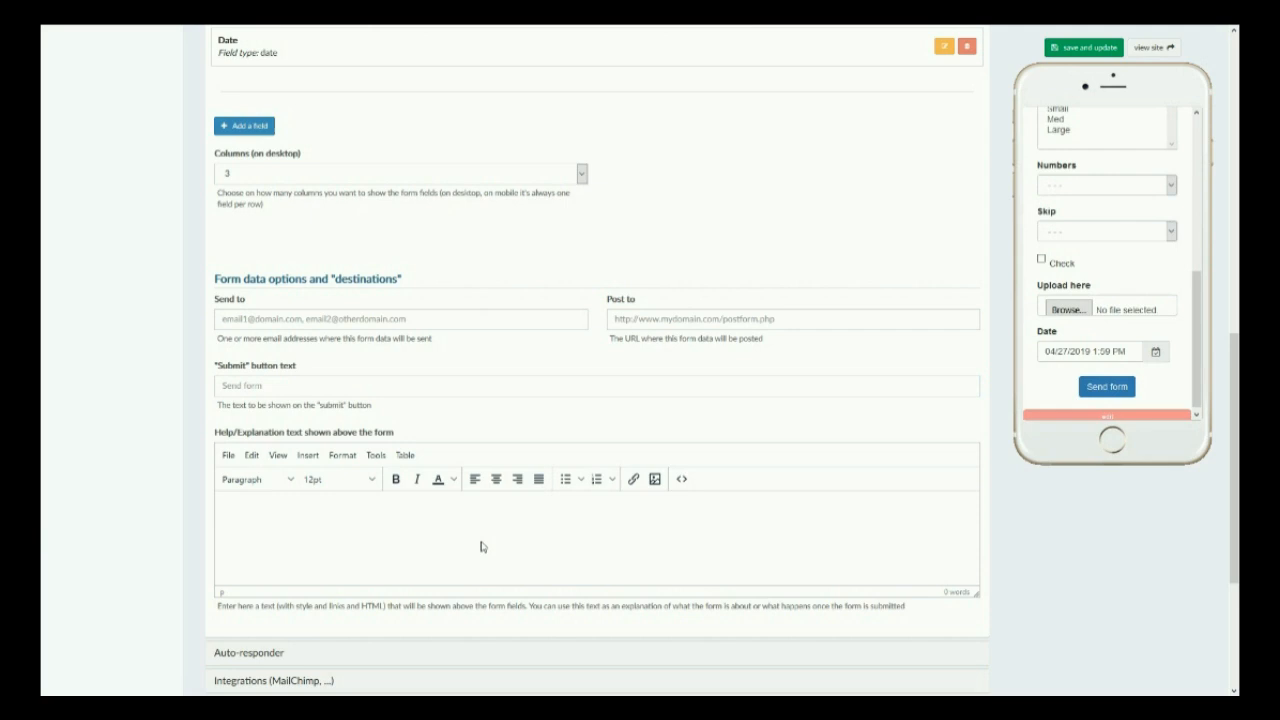
pyautogui.write('please fill out the information, and we will get back to you soon!')
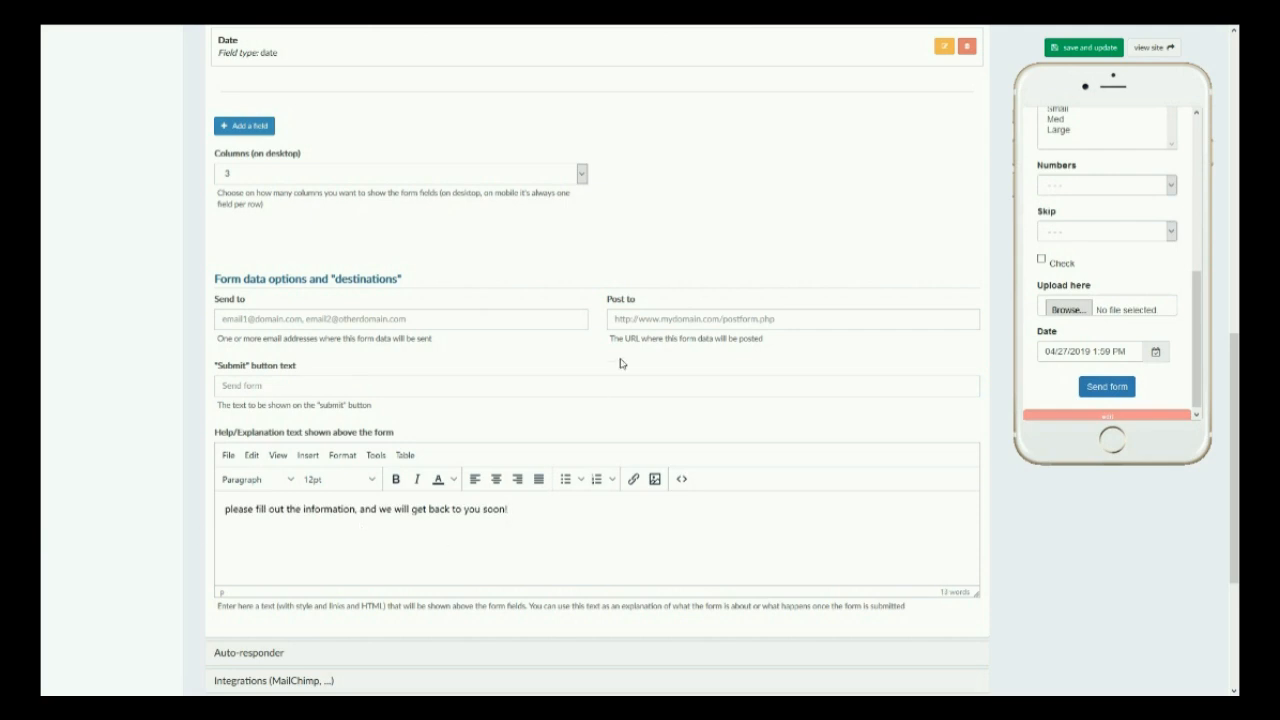
pyautogui.click(1085, 47)
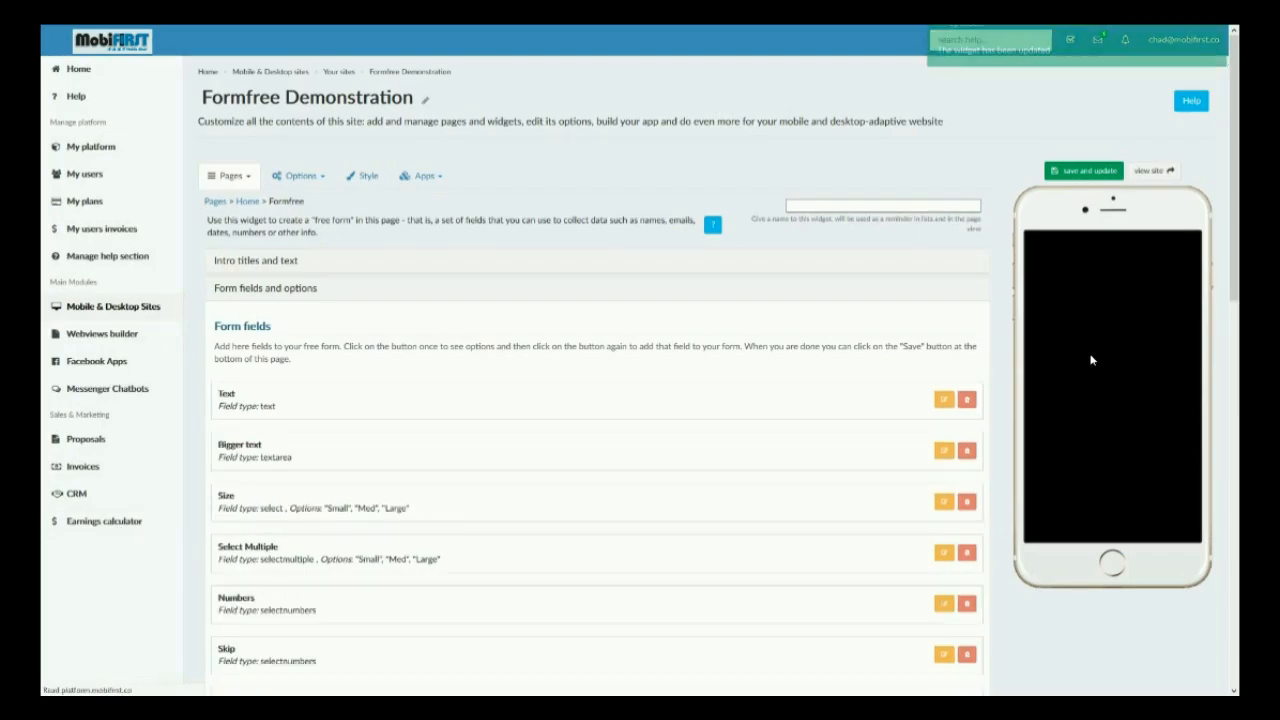
# Open the Auto-responder section and switch the auto-responder on.
pyautogui.moveTo(1044, 316); pyautogui.dragTo(1140, 316)
pyautogui.scroll(-5, 724, 400)
pyautogui.scroll(-5, 724, 400)
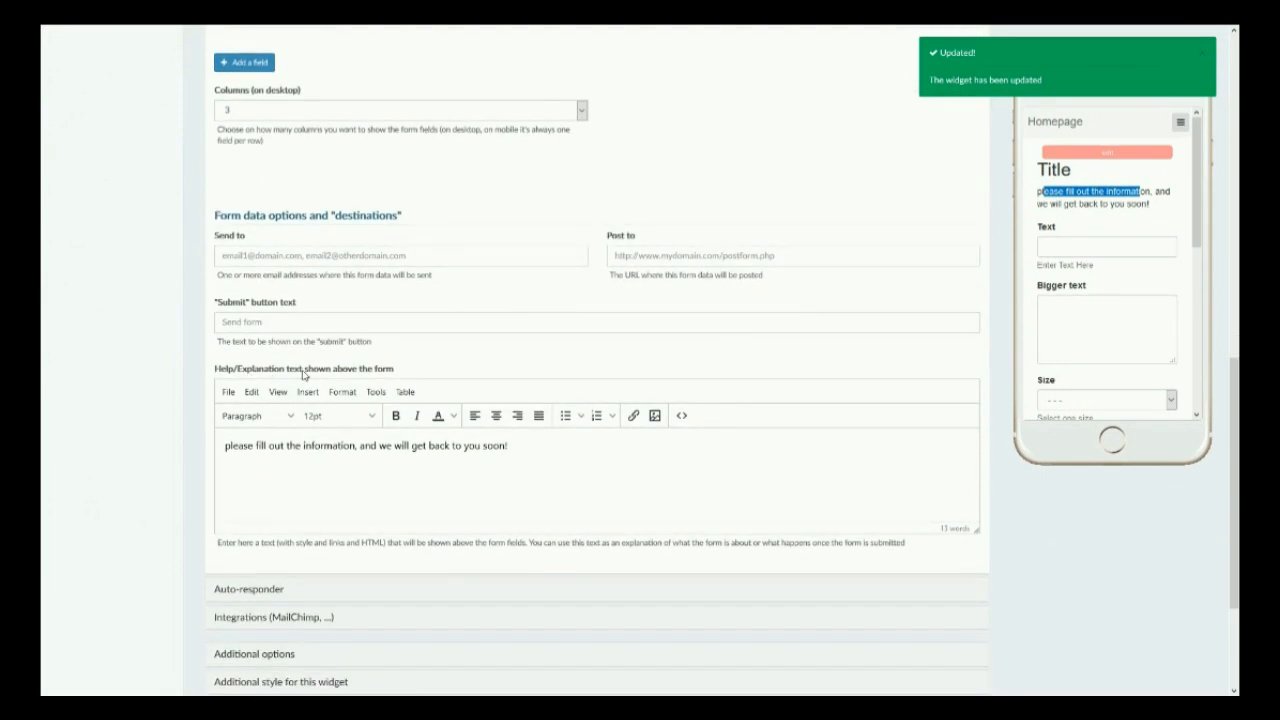
pyautogui.scroll(-2, 300, 383)
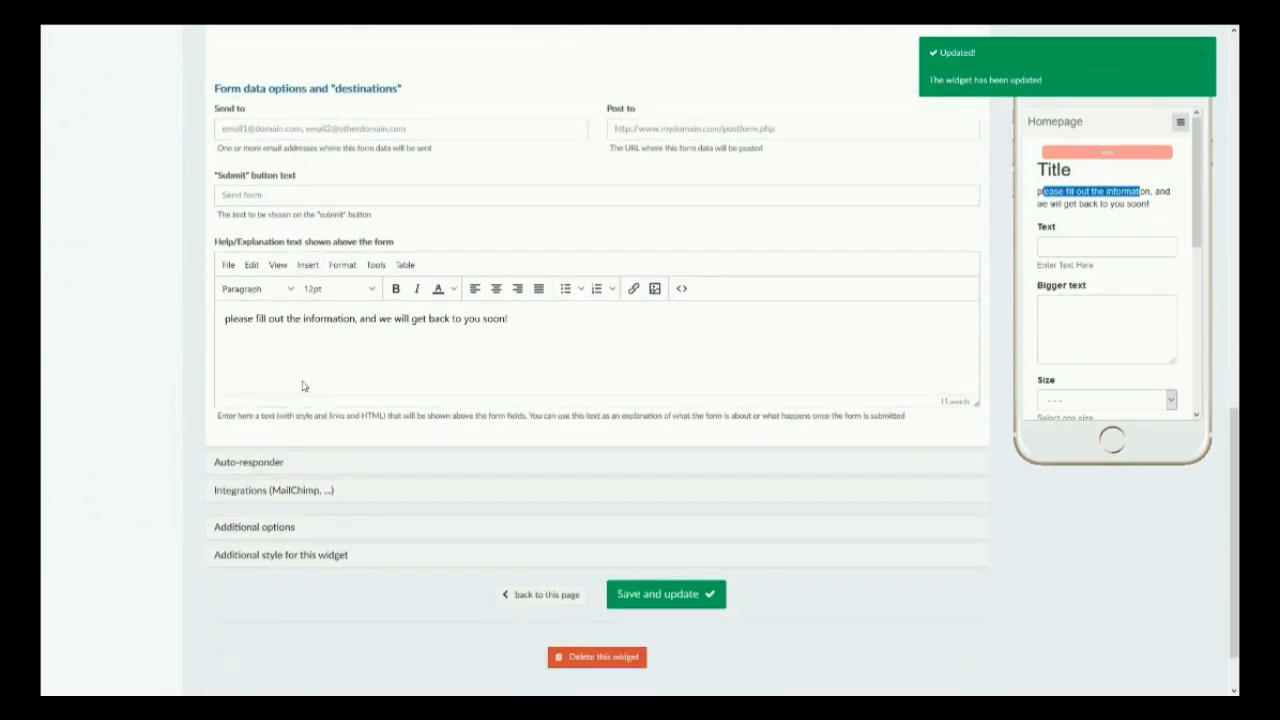
pyautogui.click(258, 464)
pyautogui.click(246, 400)
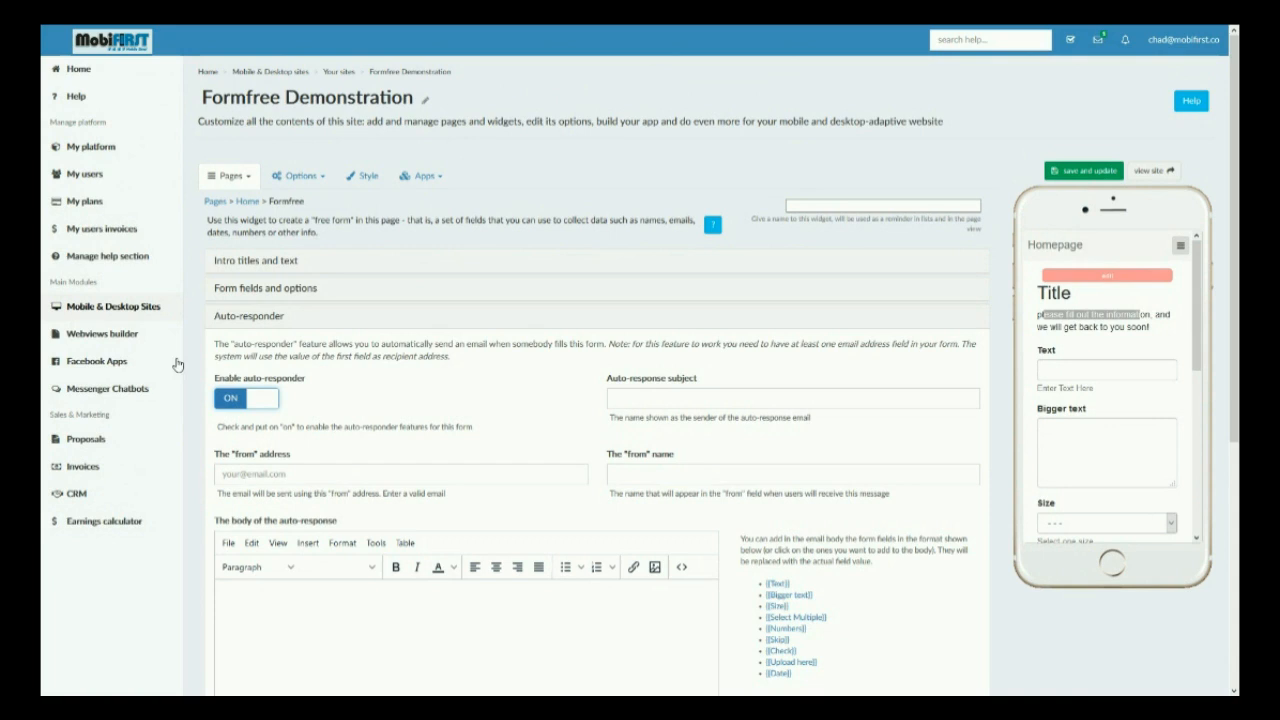
# Add a new email-type field labelled Email to the form and save the field.
pyautogui.click(290, 289)
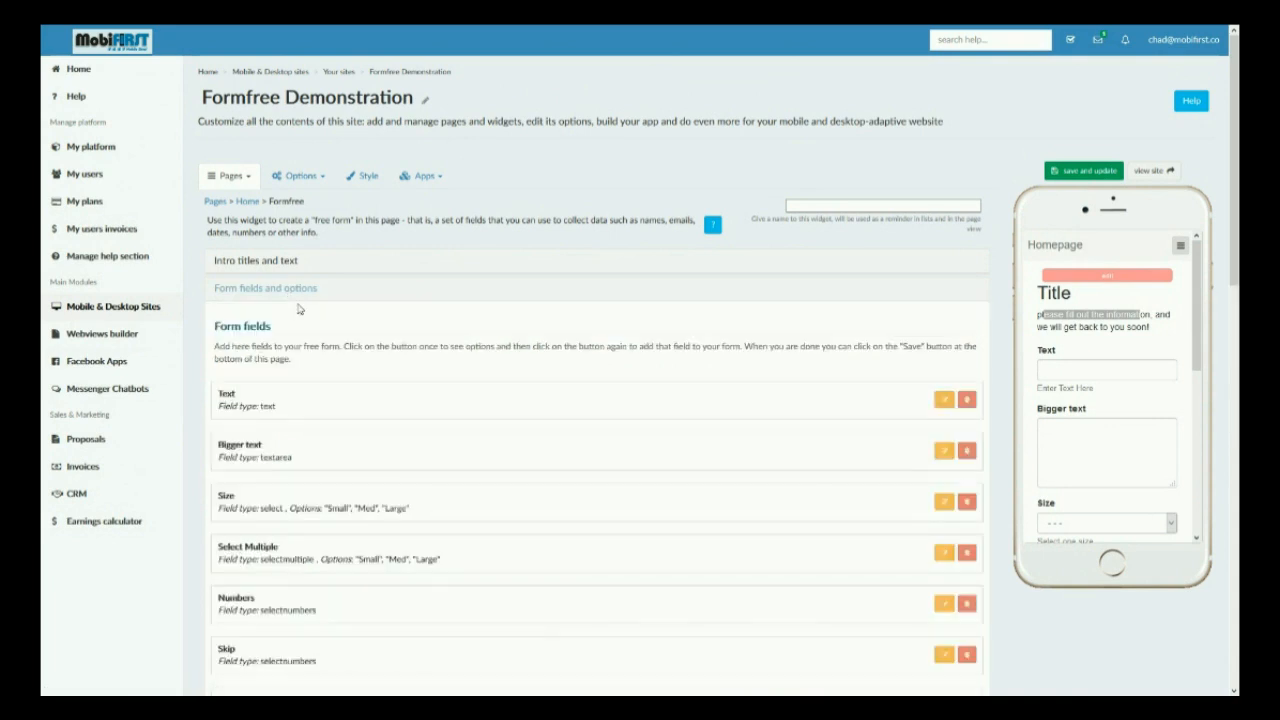
pyautogui.scroll(-3, 292, 310)
pyautogui.click(247, 571)
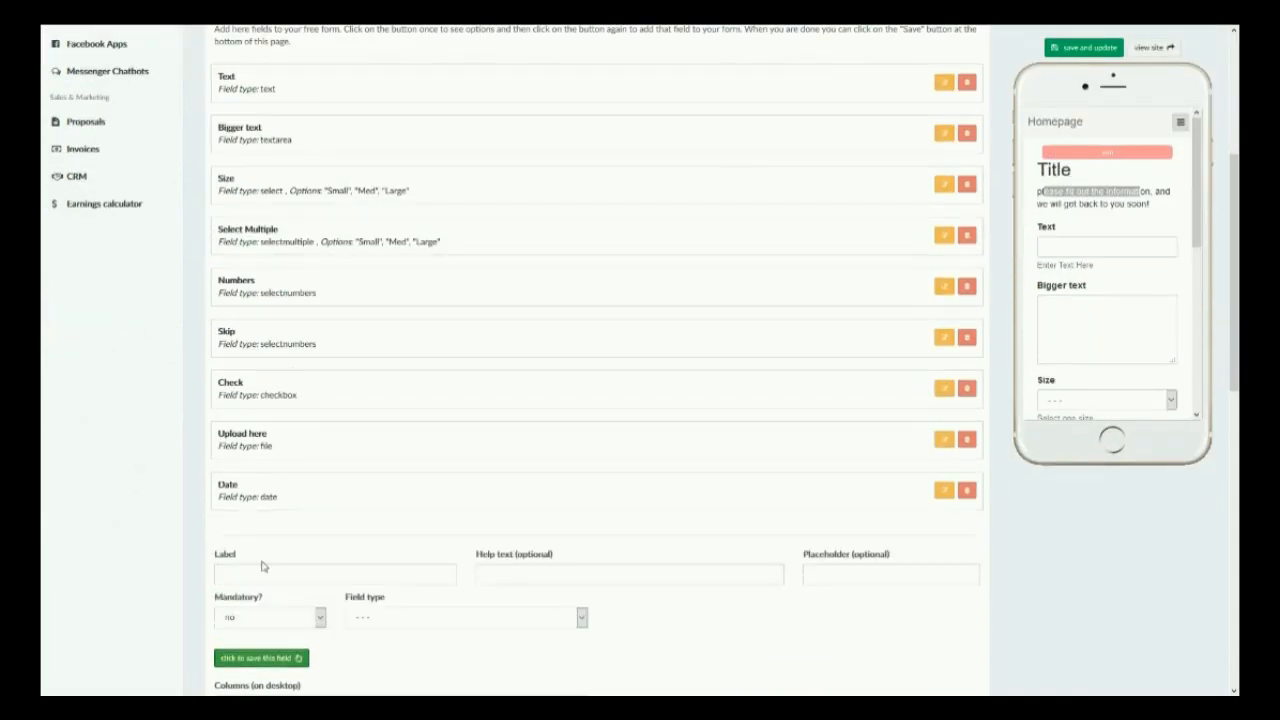
pyautogui.click(477, 621)
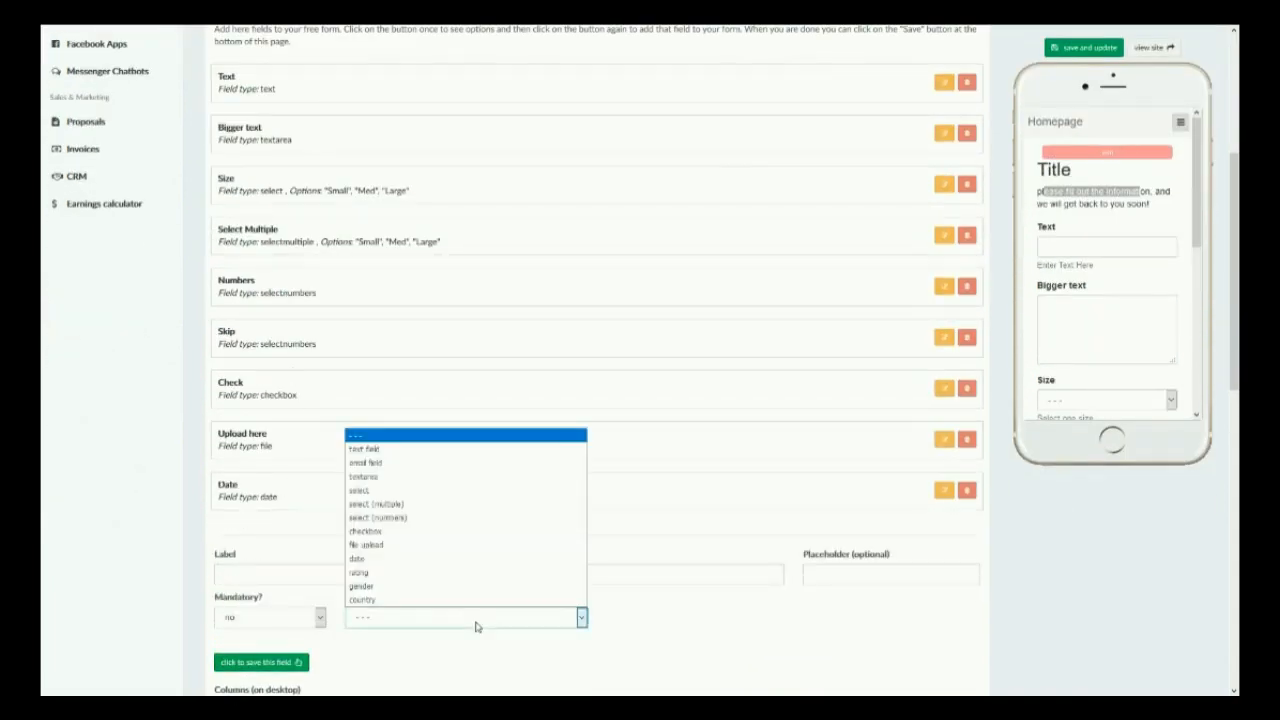
pyautogui.click(394, 463)
pyautogui.click(338, 571)
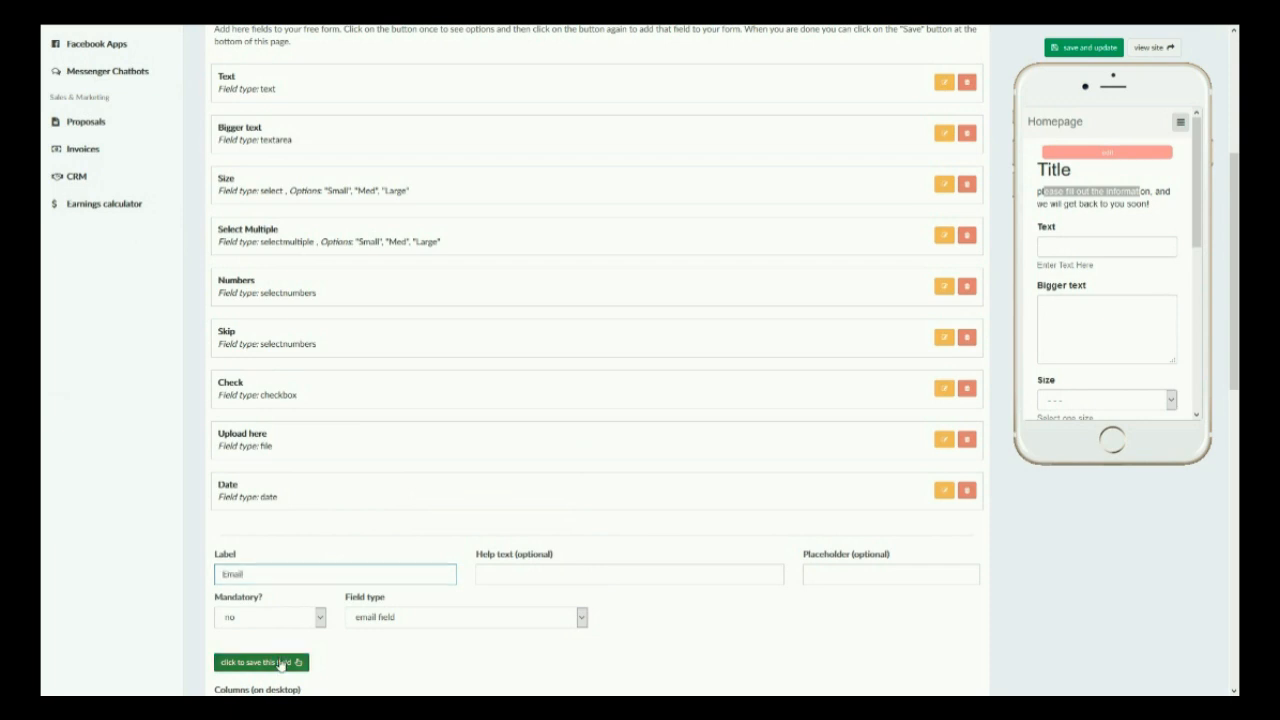
pyautogui.click(280, 663)
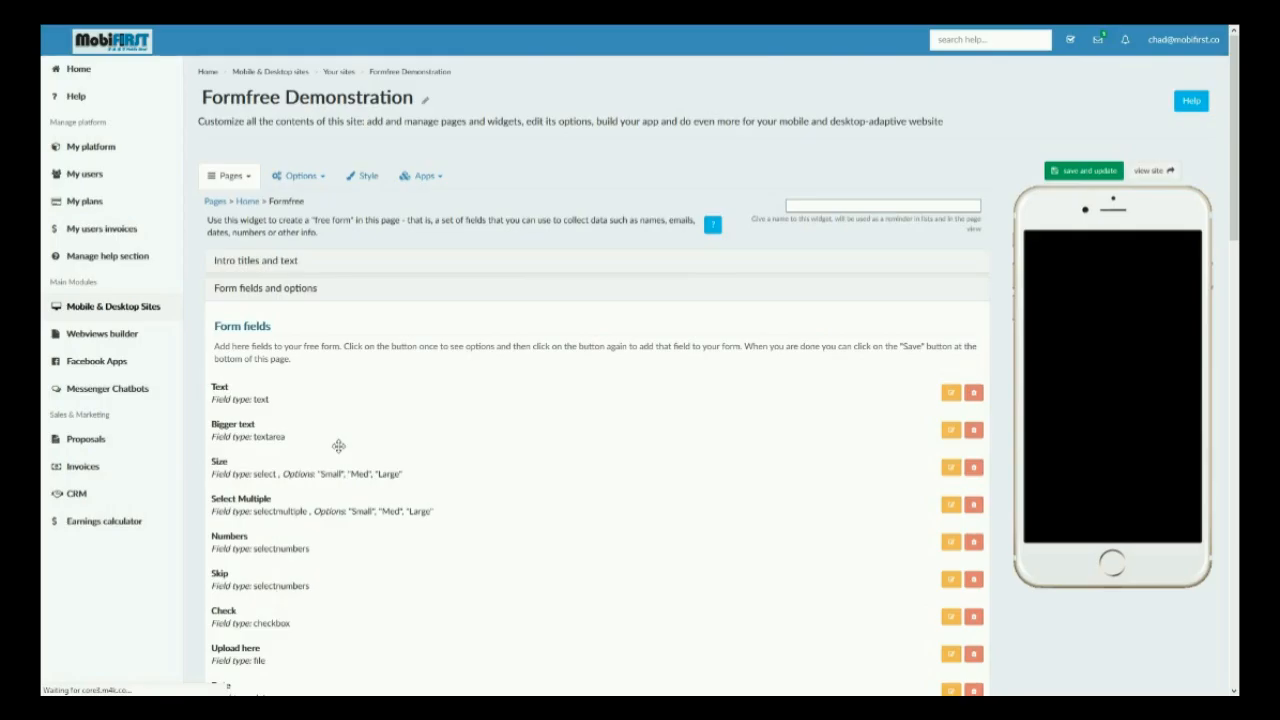
# Review the auto-responder's from address, from name, subject and body fields.
pyautogui.scroll(-10, 337, 440)
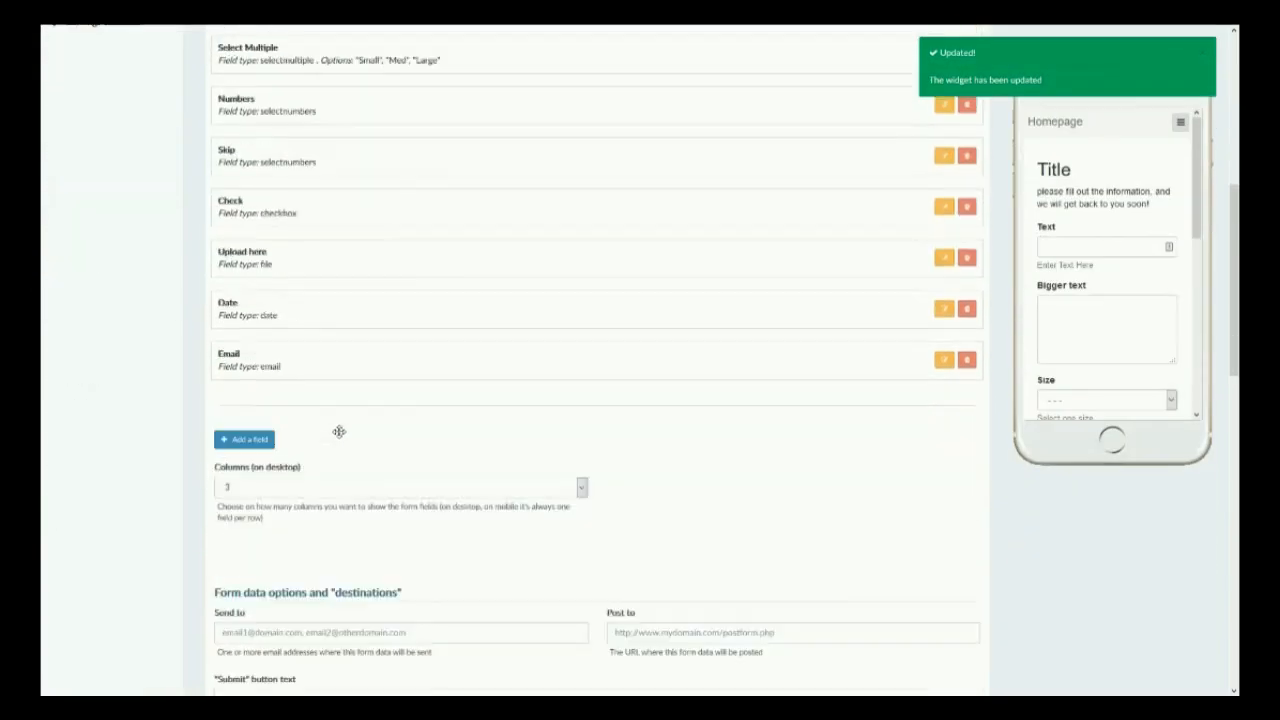
pyautogui.scroll(-2, 300, 437)
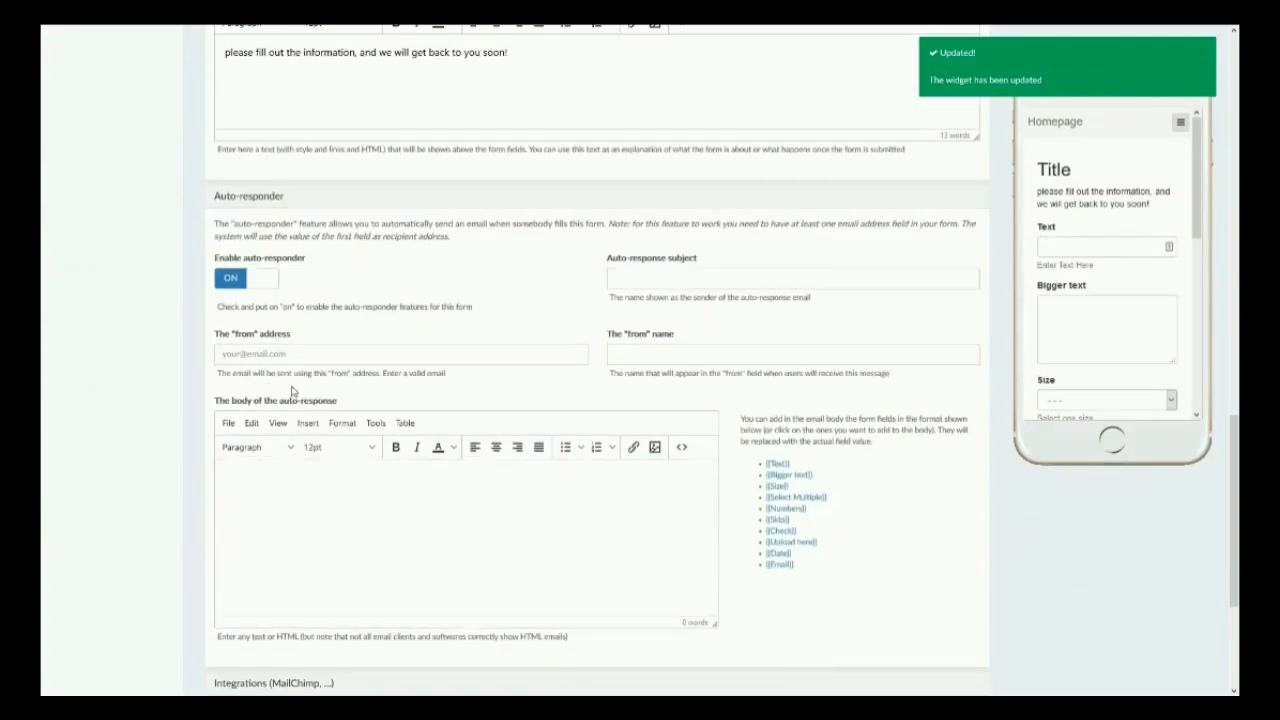
pyautogui.click(269, 358)
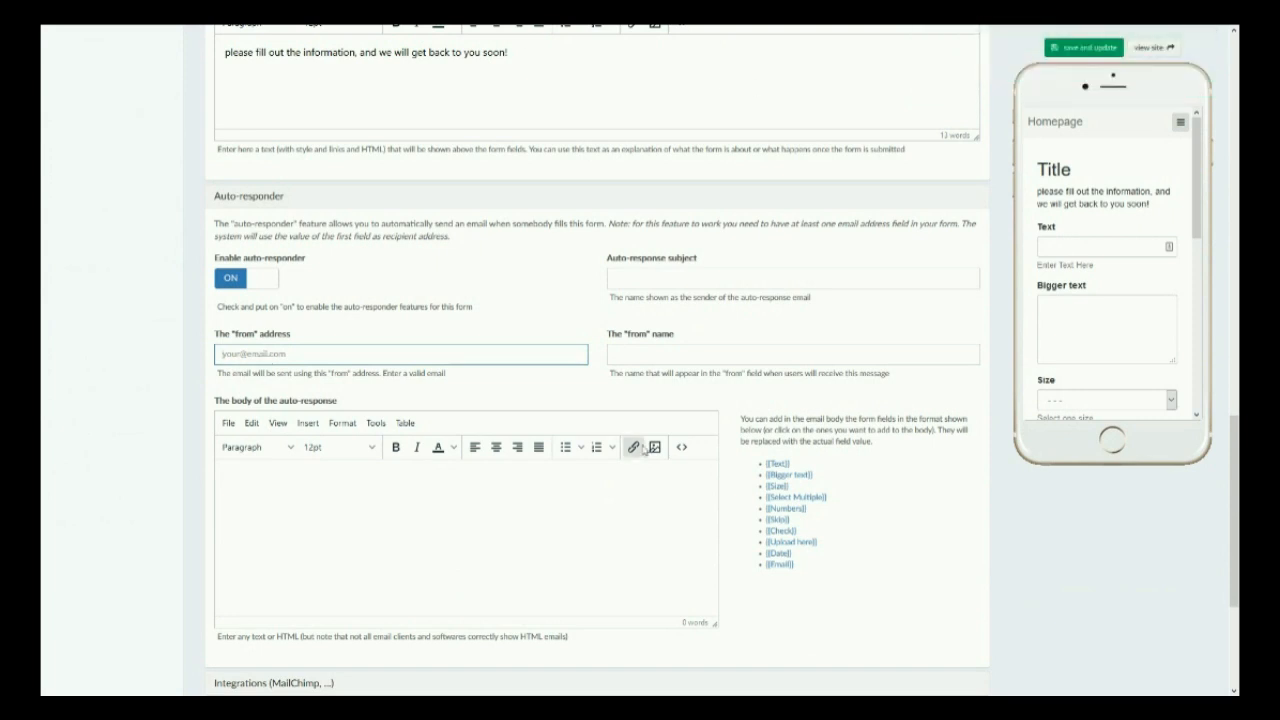
pyautogui.click(621, 352)
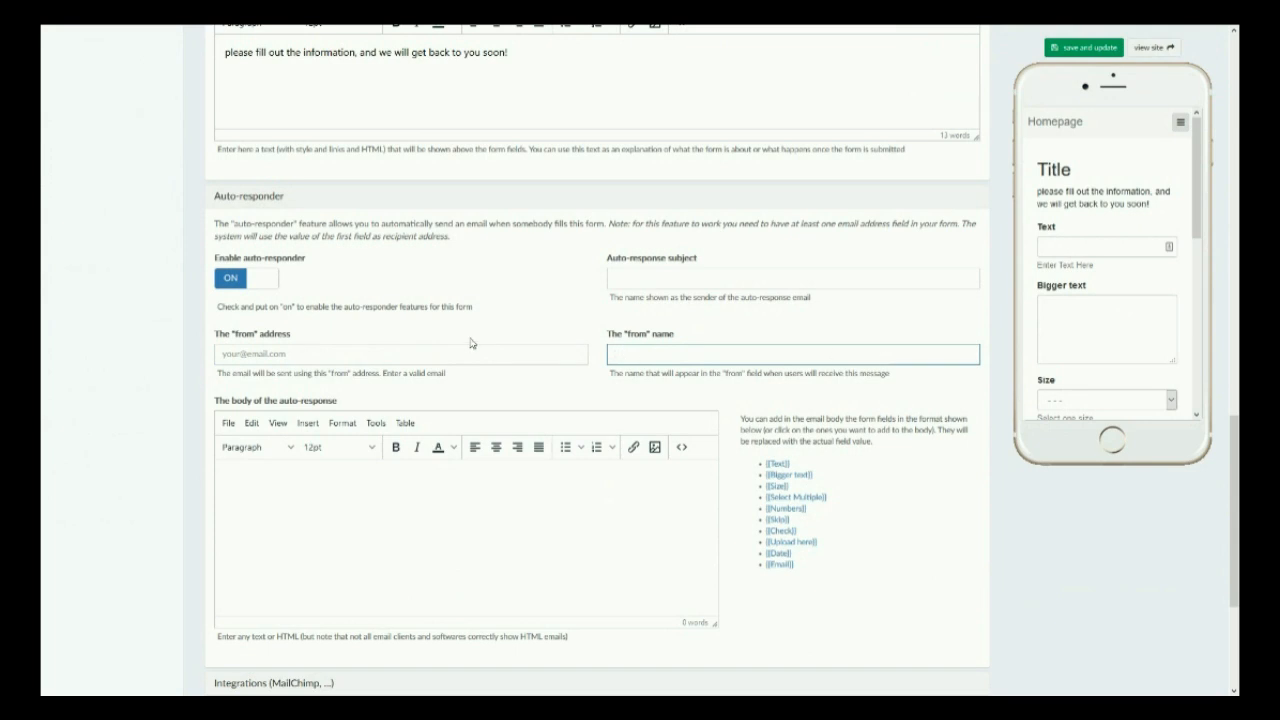
pyautogui.click(687, 280)
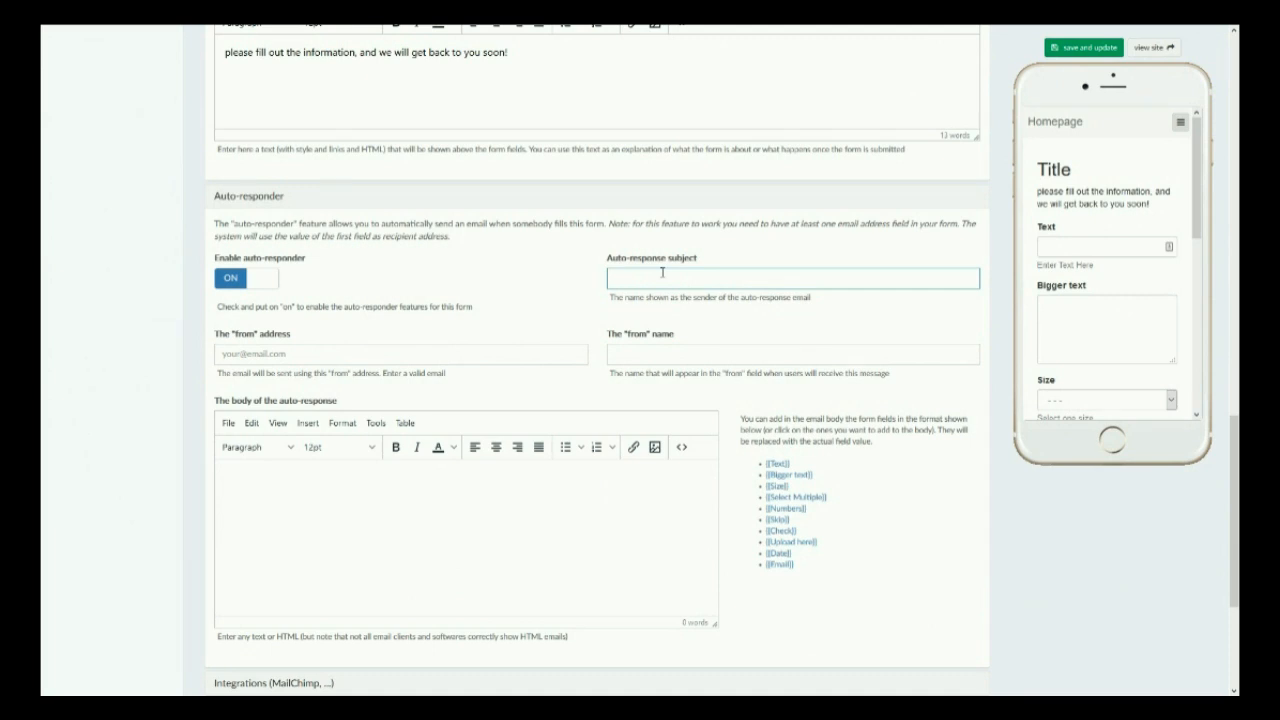
pyautogui.click(506, 533)
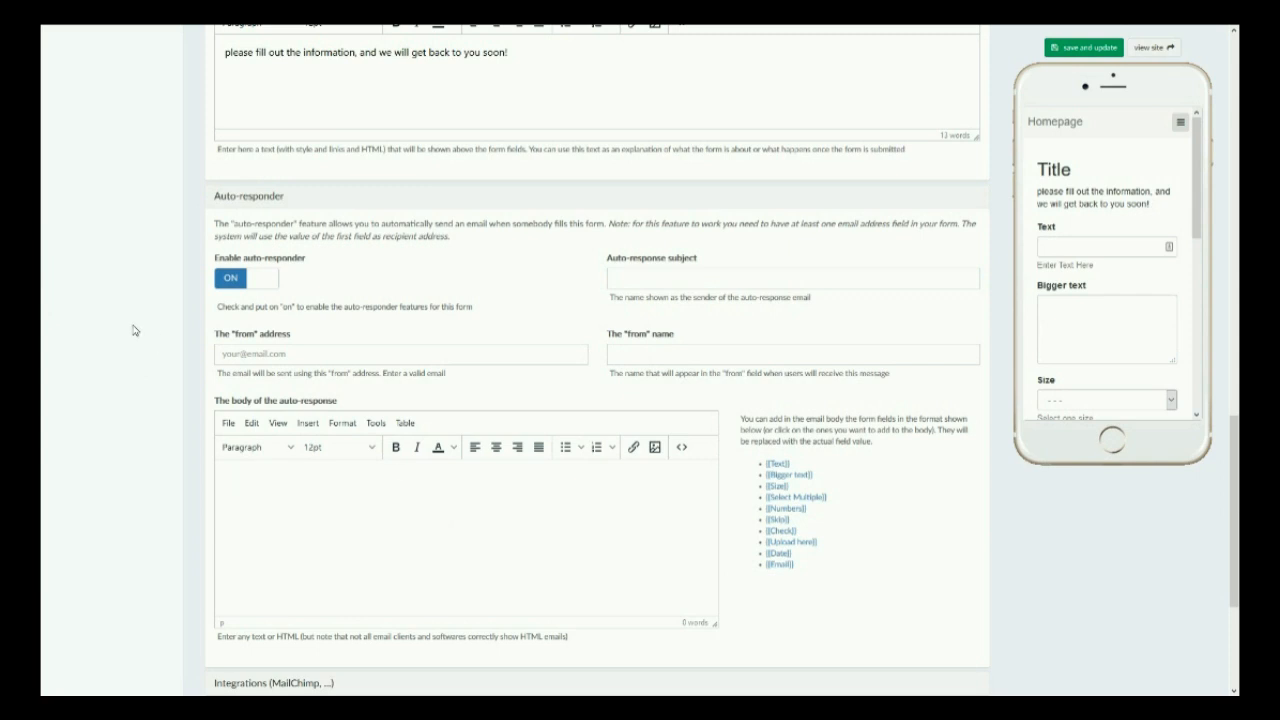
# Expand the Integrations, Additional options and Additional style sections to review their settings.
pyautogui.scroll(-2, 135, 330)
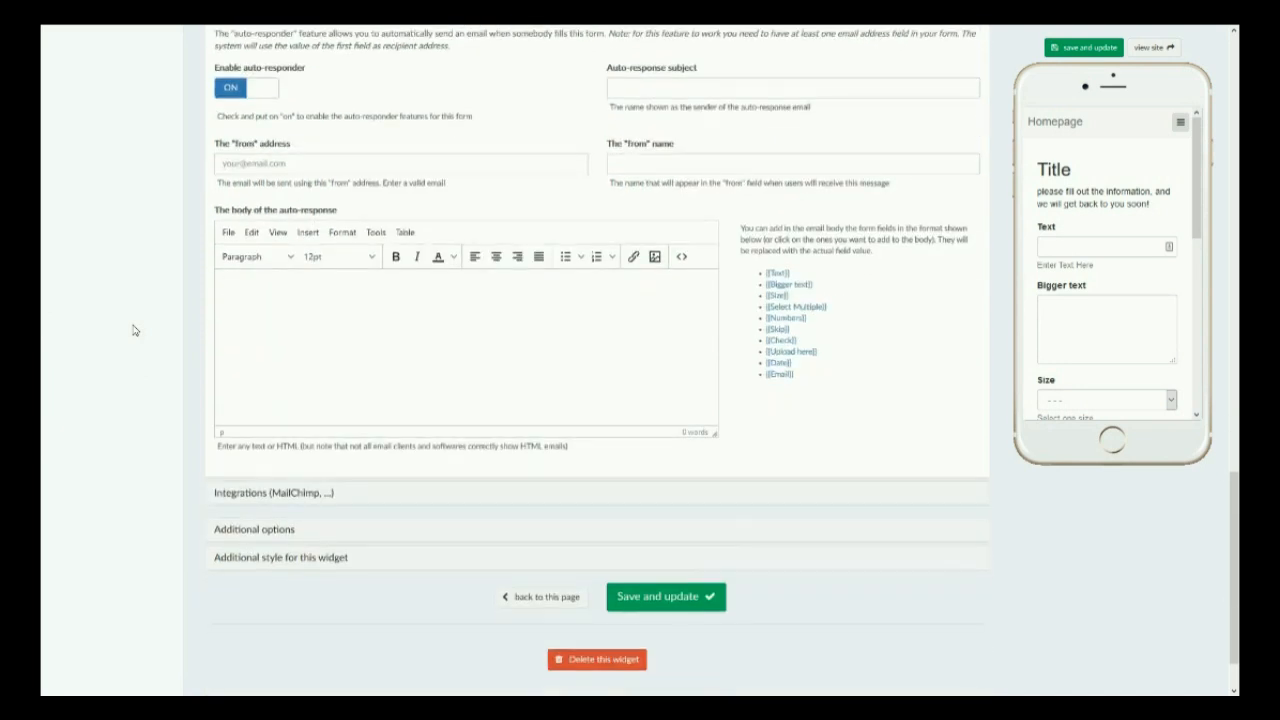
pyautogui.click(268, 500)
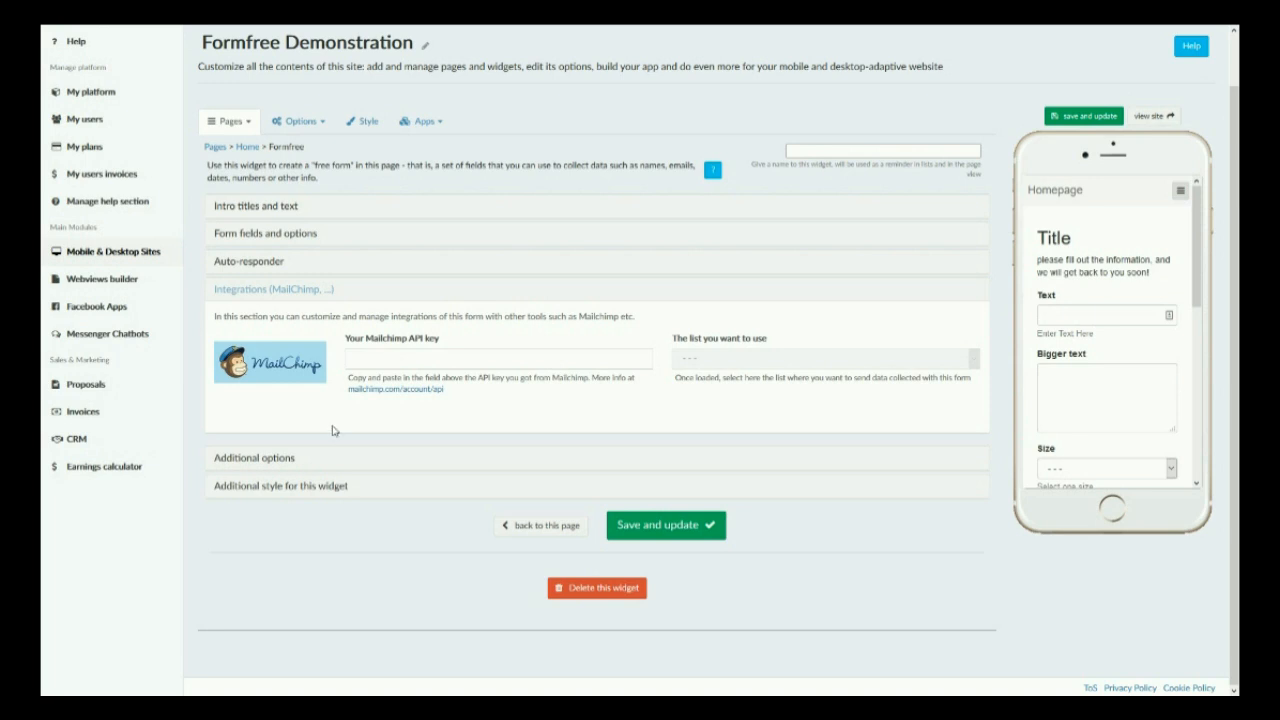
pyautogui.scroll(-3, 1152, 329)
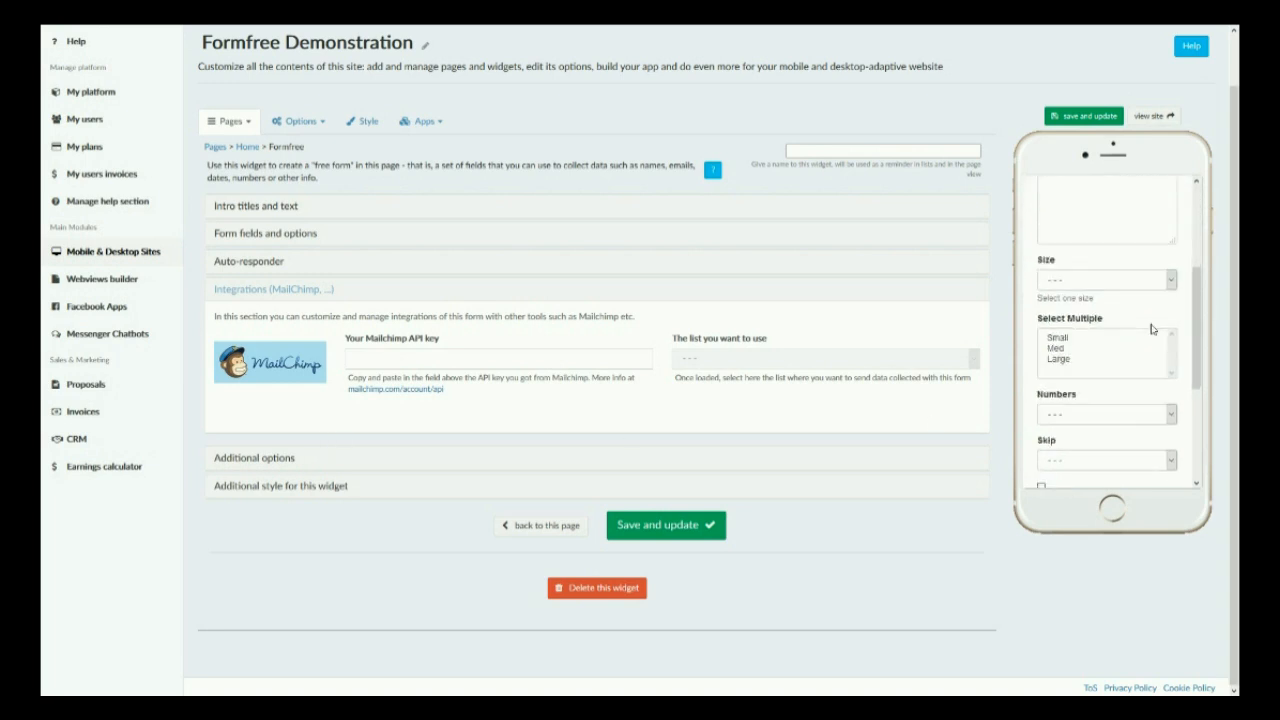
pyautogui.scroll(-3, 1150, 330)
pyautogui.click(272, 457)
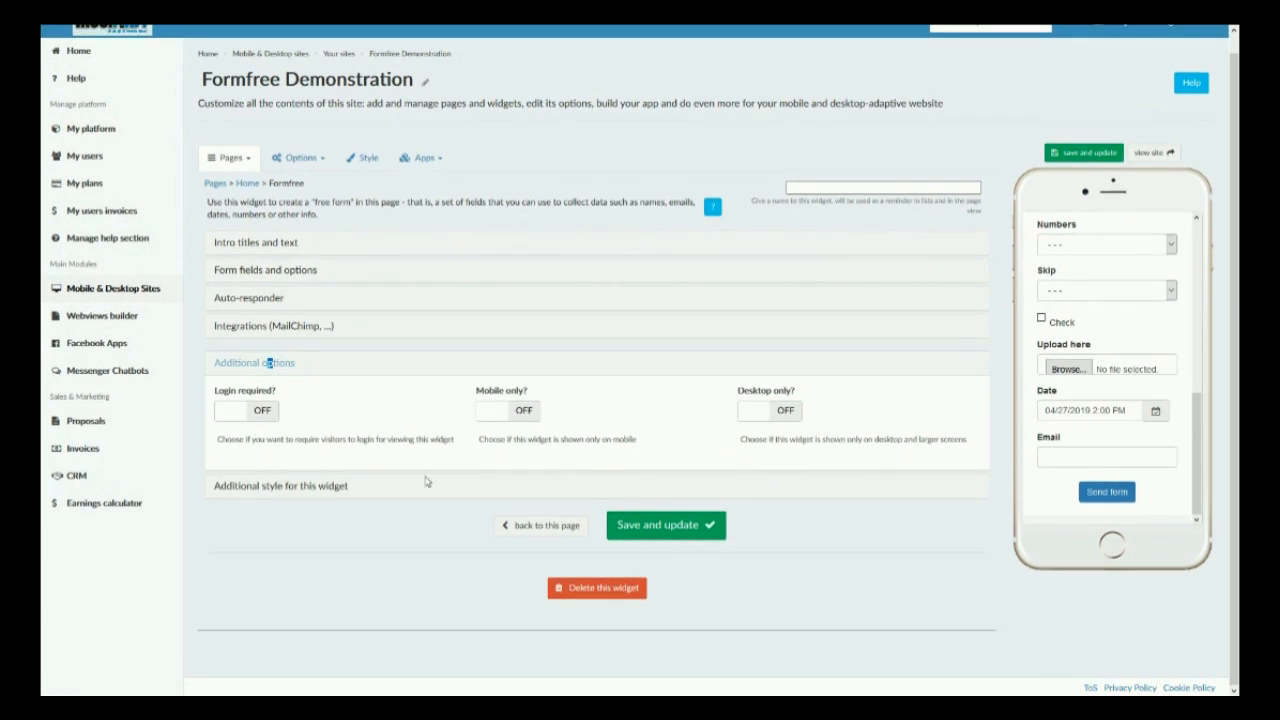
pyautogui.click(260, 490)
pyautogui.scroll(-3, 260, 490)
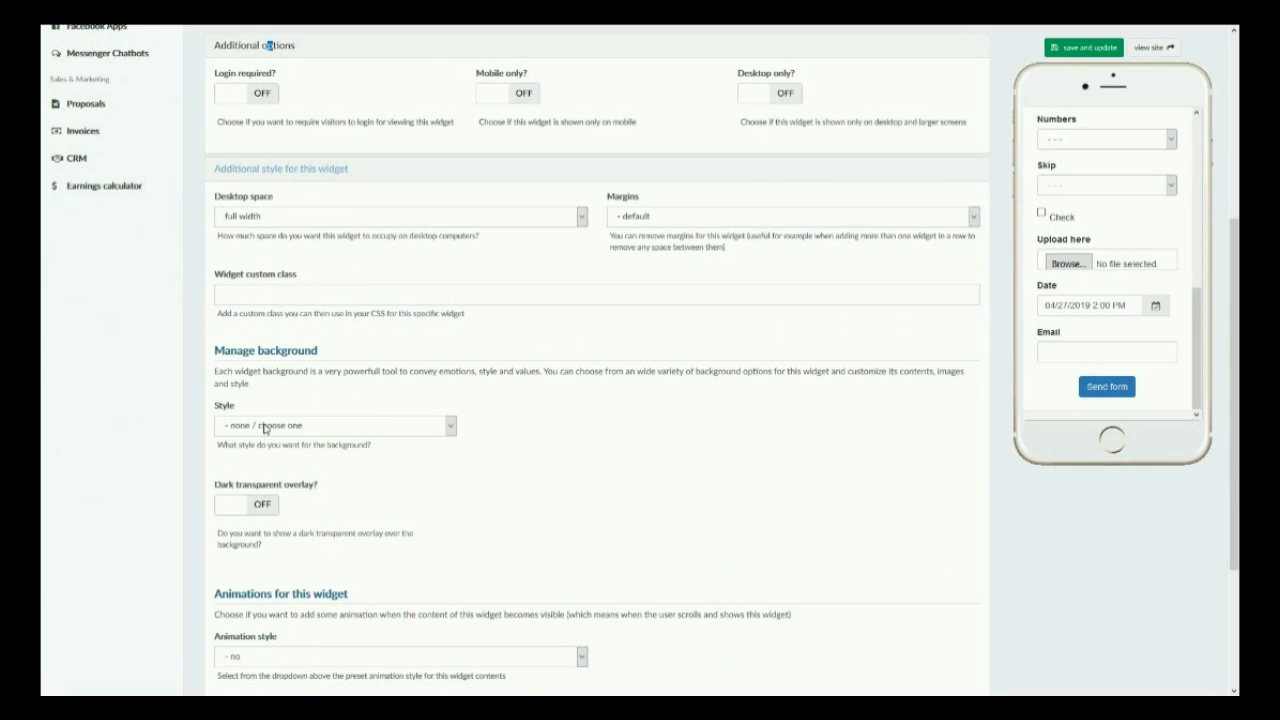
pyautogui.scroll(-2, 346, 520)
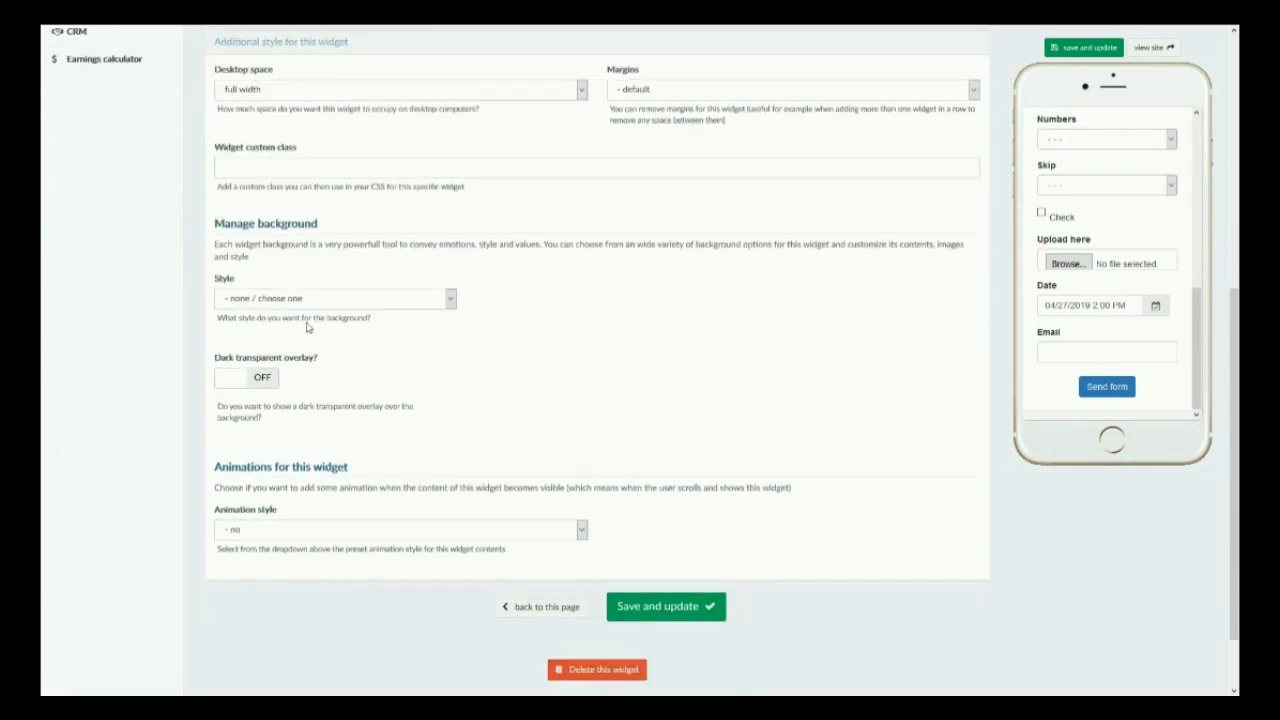
pyautogui.scroll(5, 350, 522)
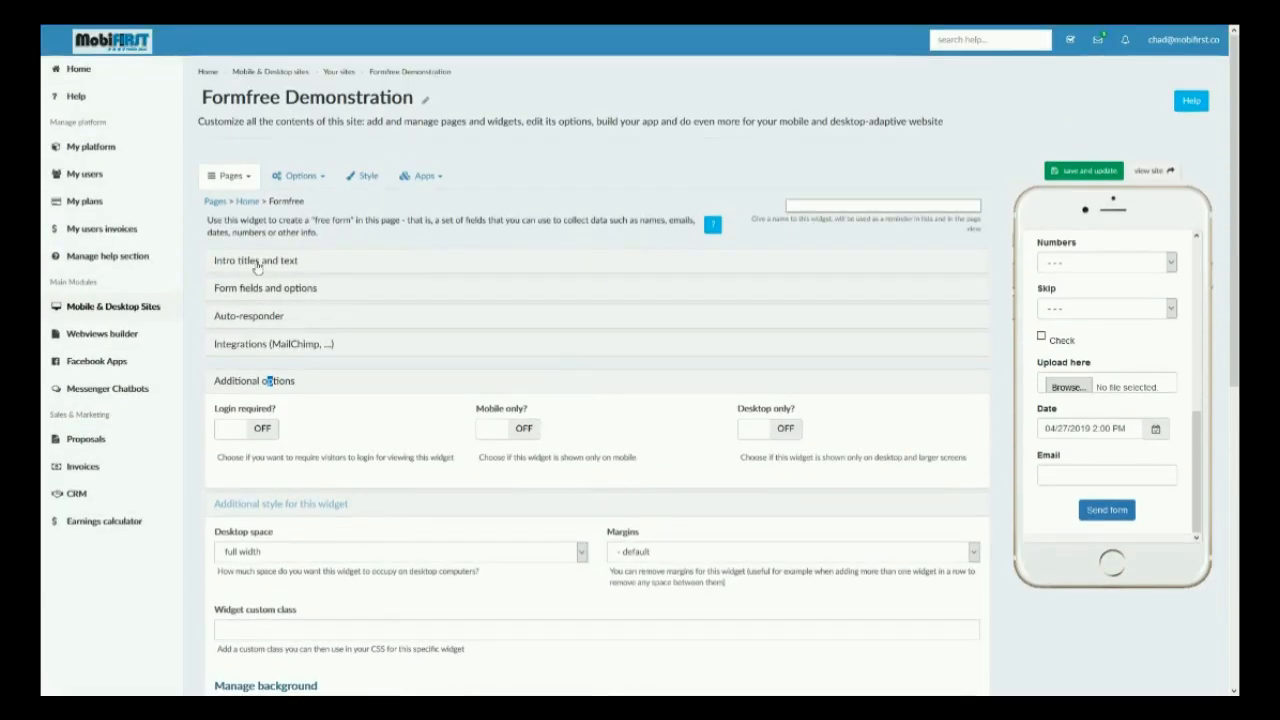
# Reopen the intro titles and form fields sections and go to the form's Send to field.
pyautogui.click(257, 262)
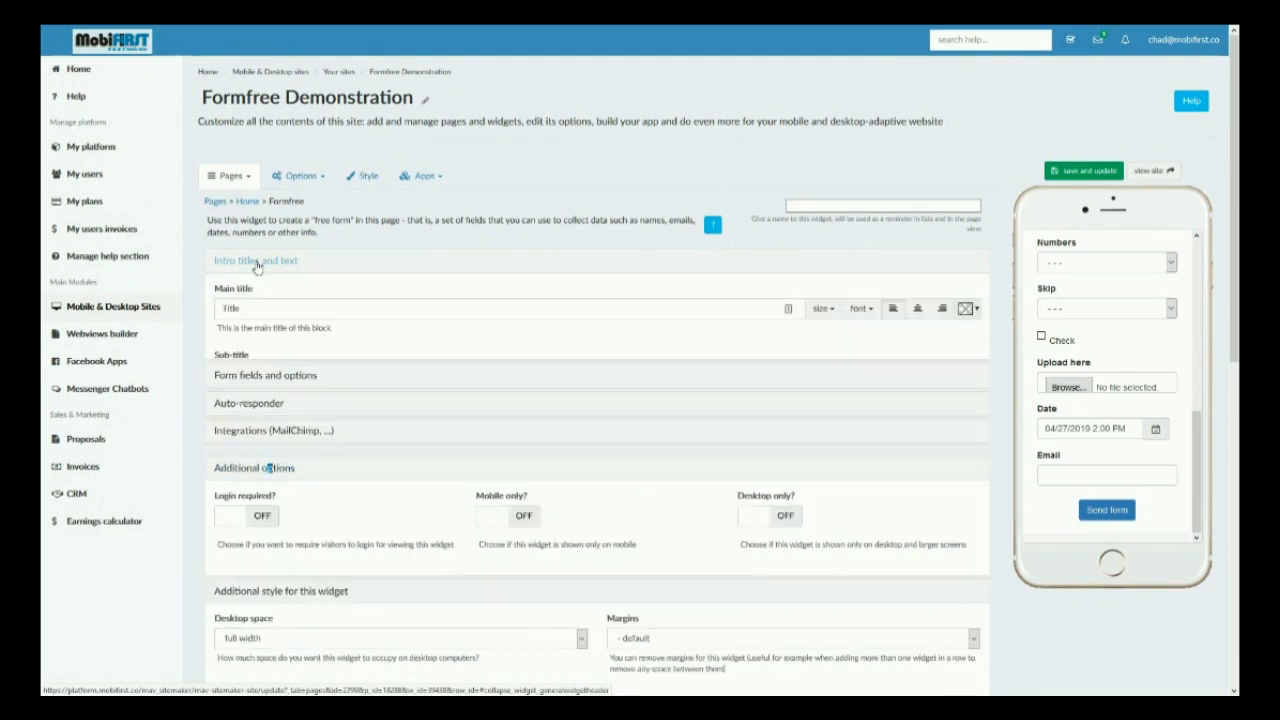
pyautogui.click(287, 453)
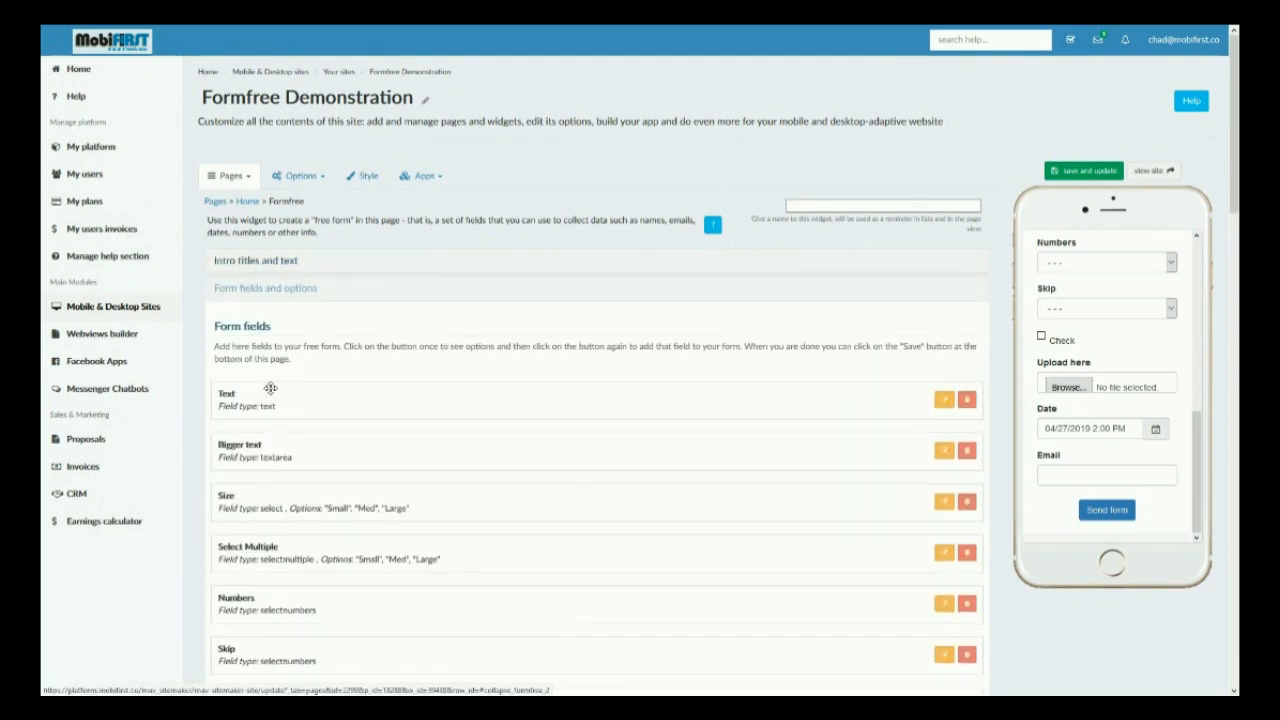
pyautogui.scroll(-5, 266, 385)
pyautogui.scroll(3, 258, 449)
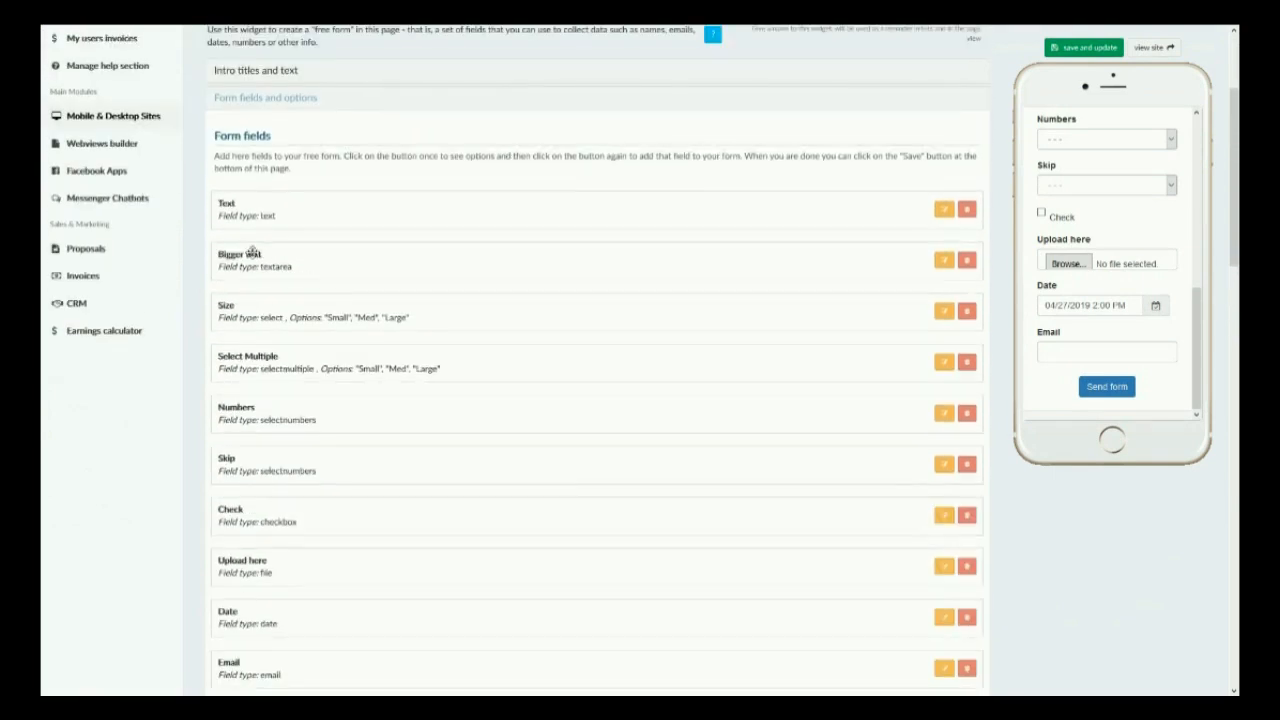
pyautogui.scroll(-5, 503, 355)
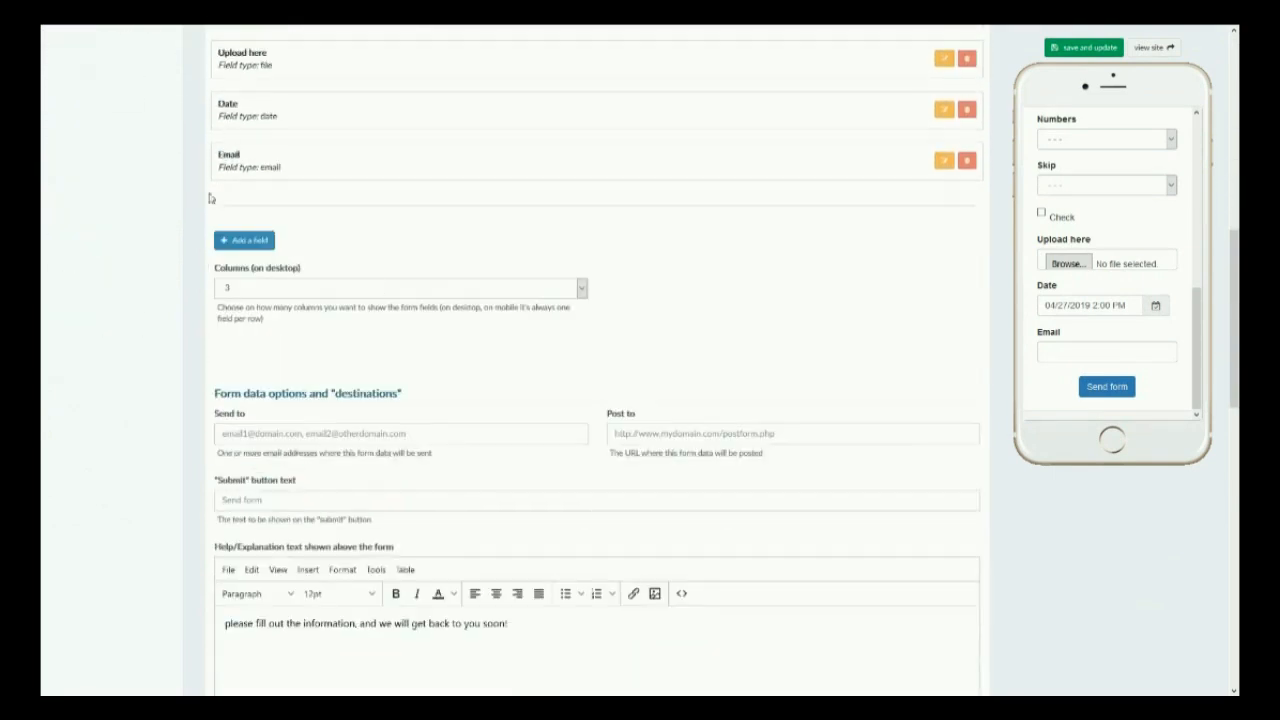
pyautogui.scroll(-2, 257, 249)
pyautogui.click(254, 248)
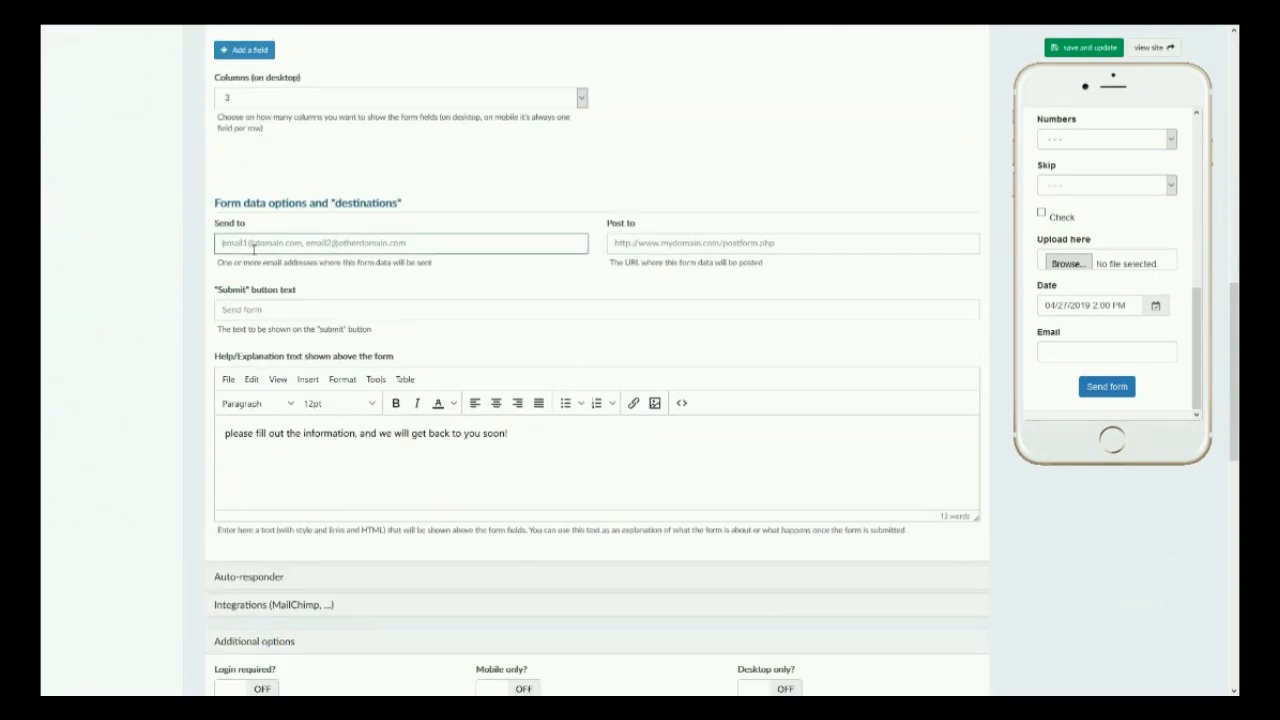